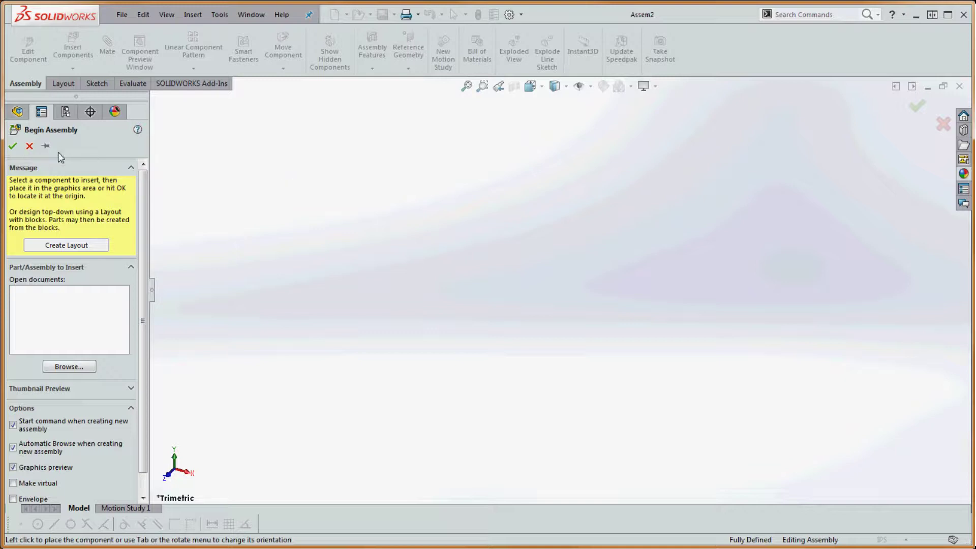
Step: Exit Begin Assembly without inserting a component, and look over the display pane and the Annotations folder in the feature tree
left_click(28, 147)
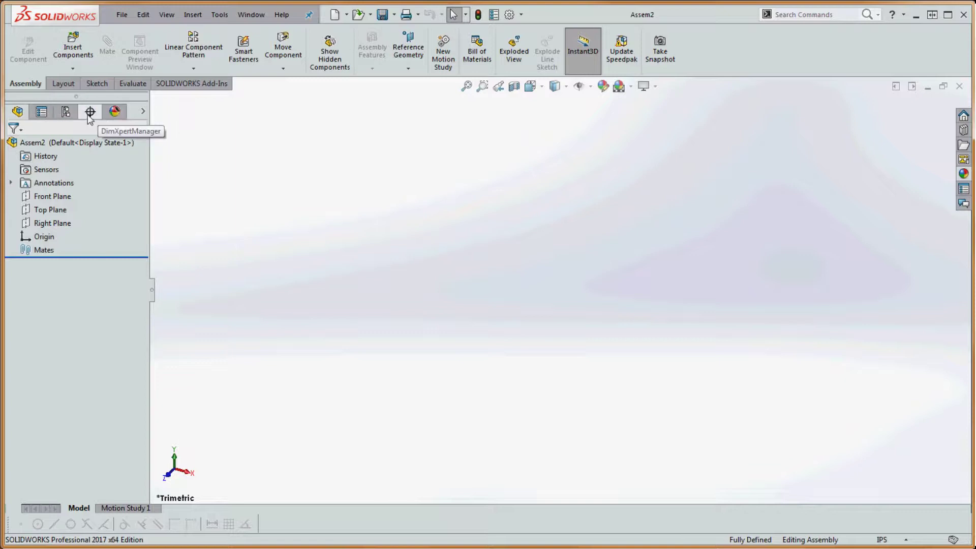
left_click(142, 111)
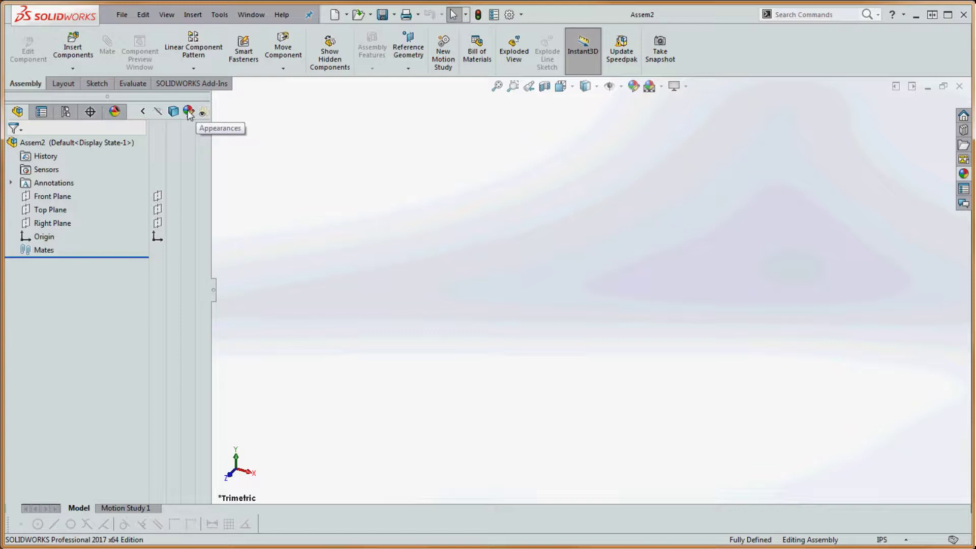
left_click(143, 111)
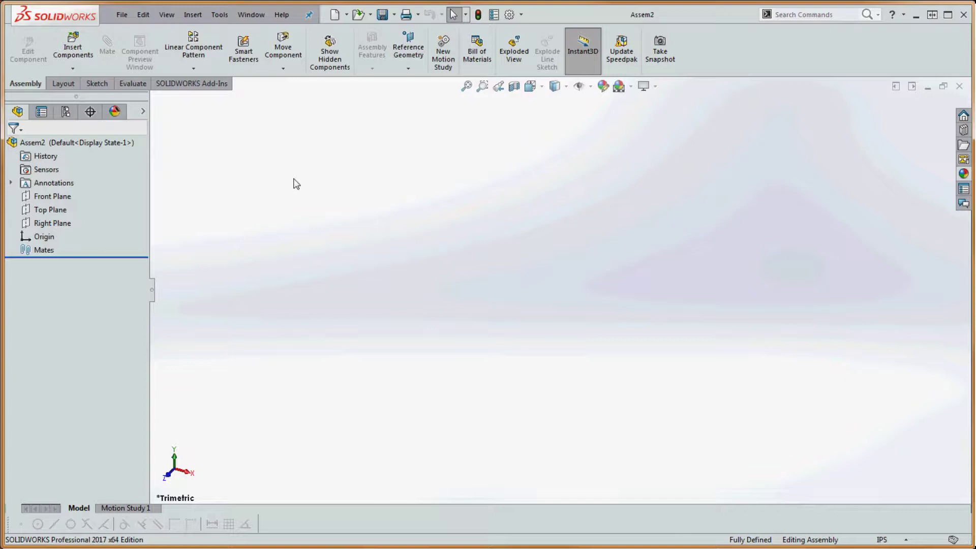
left_click(11, 184)
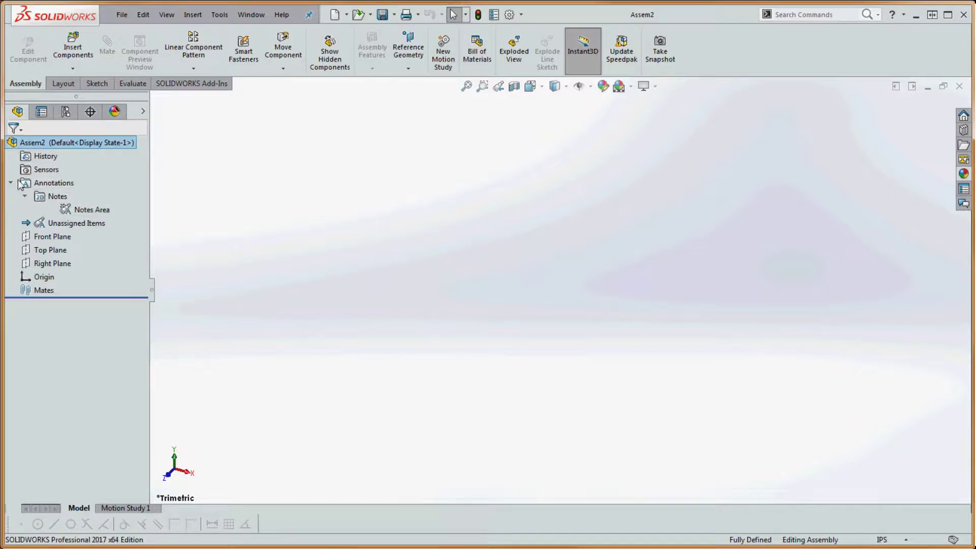
left_click(11, 184)
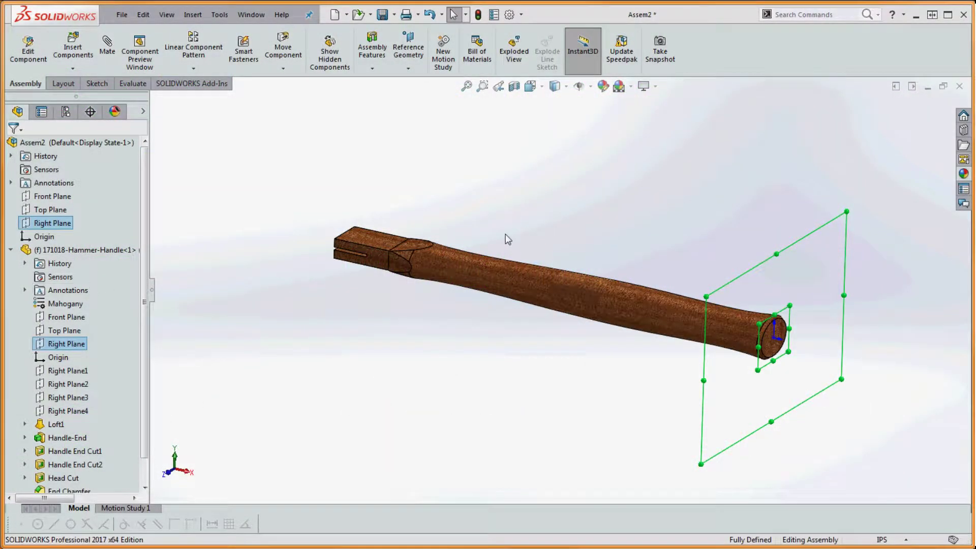
Step: Collapse the hammer handle's entry in the feature tree and temporarily widen the tree to read the full component name
left_click(10, 251)
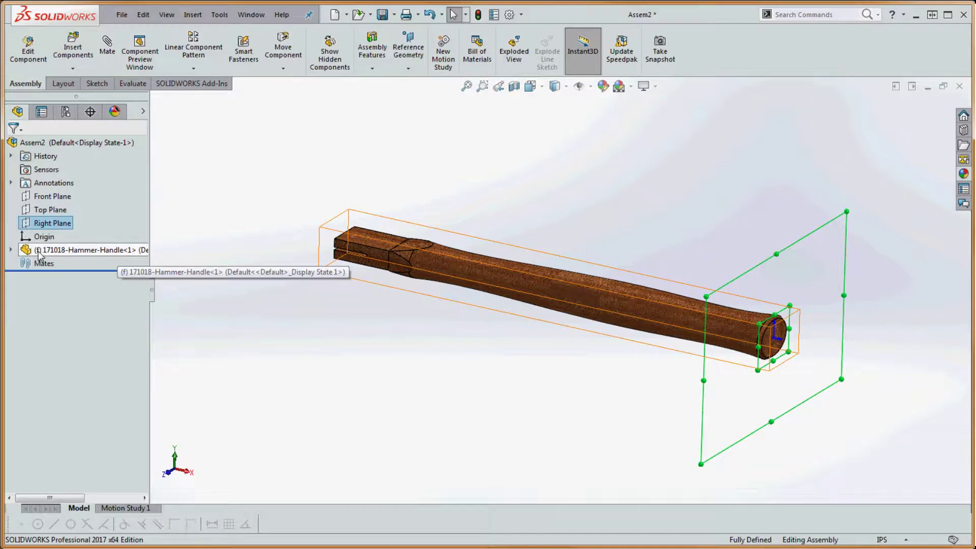
left_click_drag(153, 290, 280, 286)
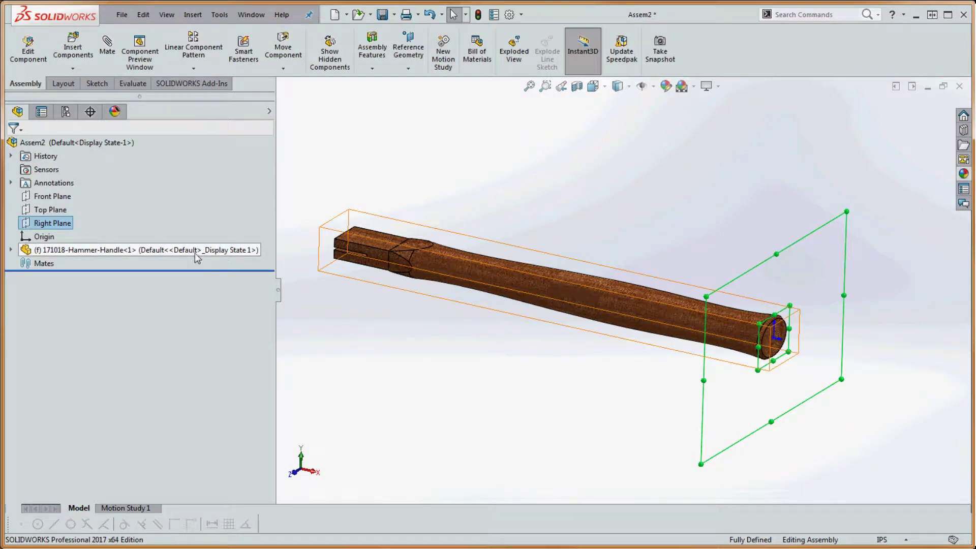
left_click_drag(280, 294, 158, 289)
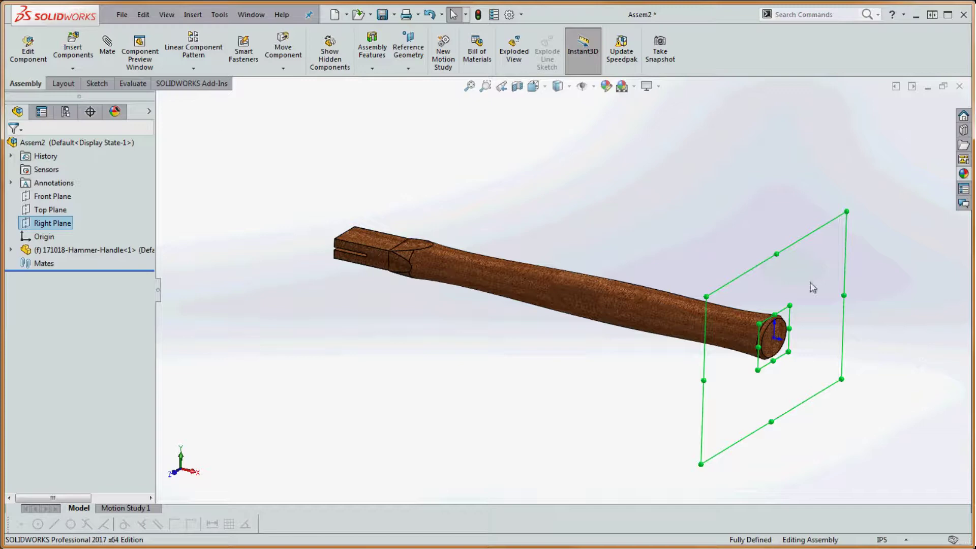
Step: Try to save the assembly as 171019-Hammer.SLDASM in the 28-Assembly-Techniques-Hammer folder
left_click(122, 16)
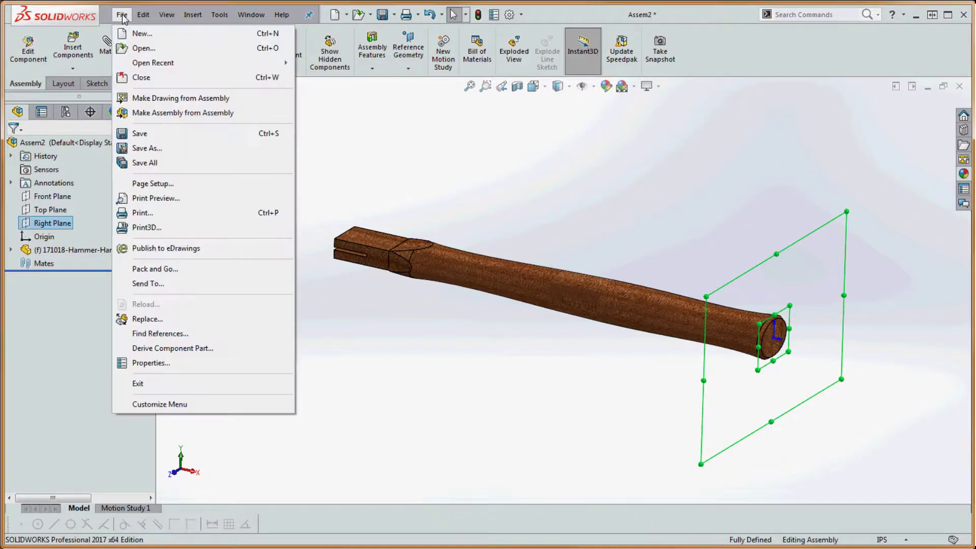
left_click(152, 148)
left_click(486, 230)
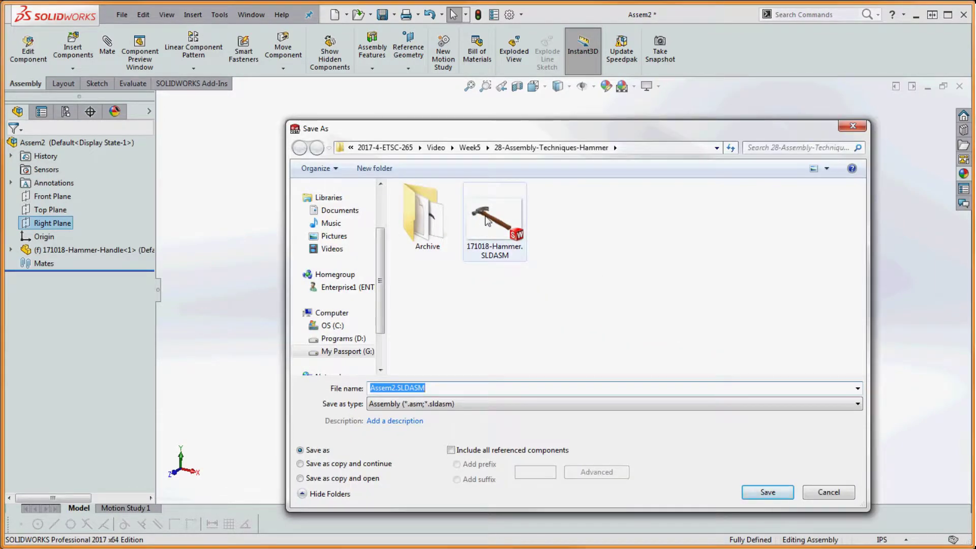
left_click(486, 219)
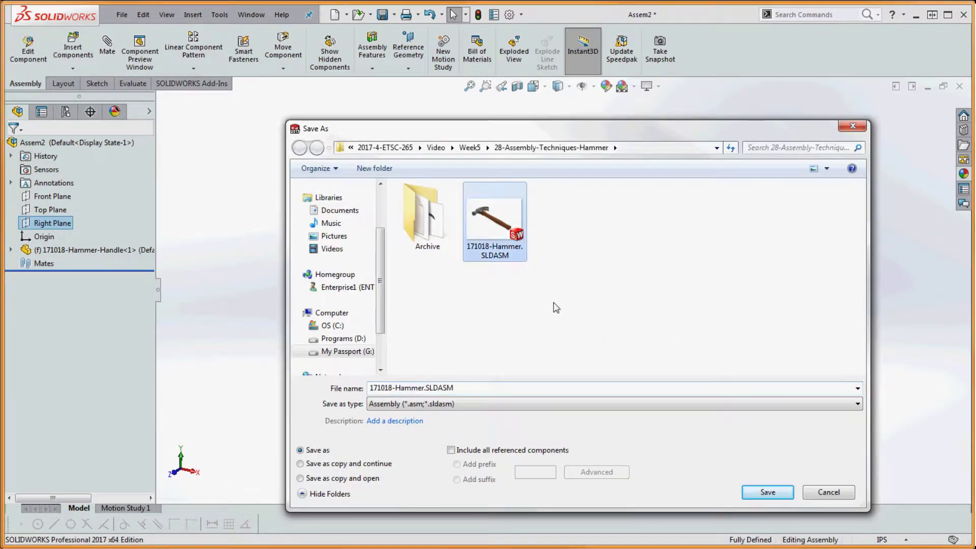
left_click(472, 390)
key("Left")
key("Left")
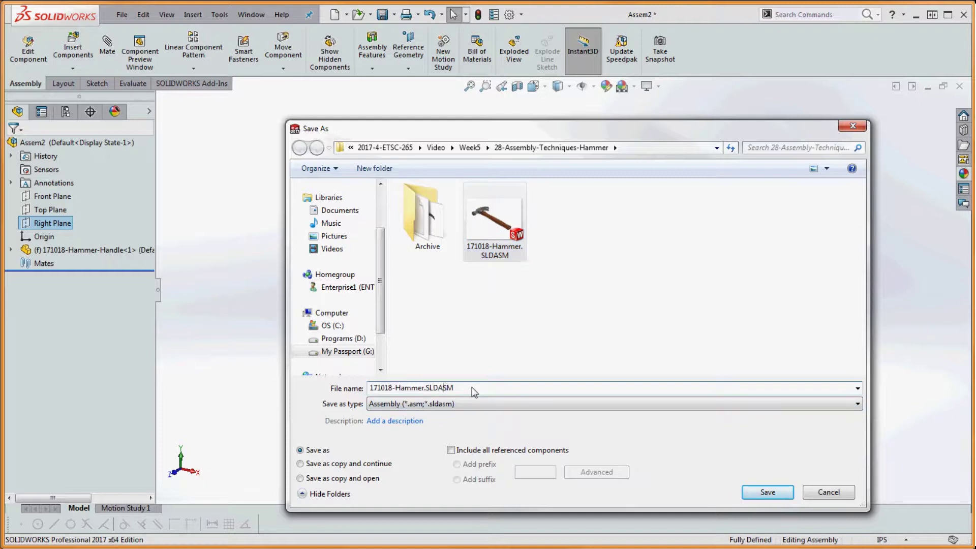
key("BackSpace")
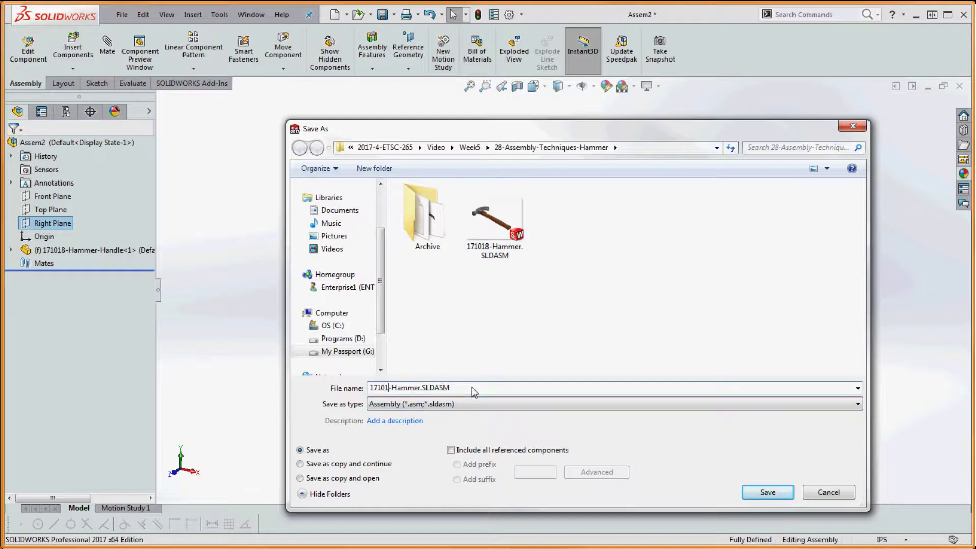
type("9")
left_click(768, 493)
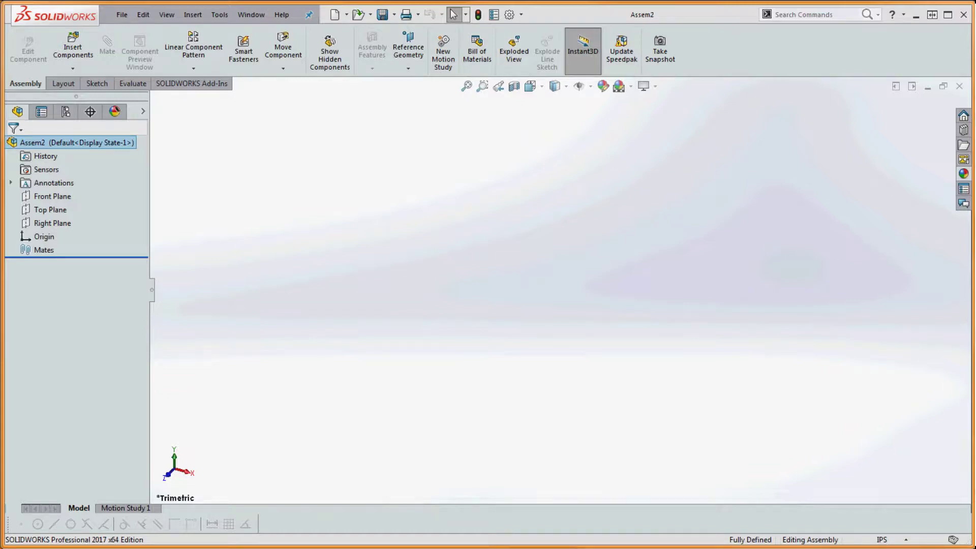
mouse_move(975, 91)
left_mouse_down()
mouse_move(725, 90)
mouse_move(975, 90)
left_mouse_up()
mouse_move(975, 261)
left_mouse_down()
mouse_move(541, 271)
mouse_move(507, 282)
mouse_move(542, 241)
mouse_move(975, 259)
left_mouse_up()
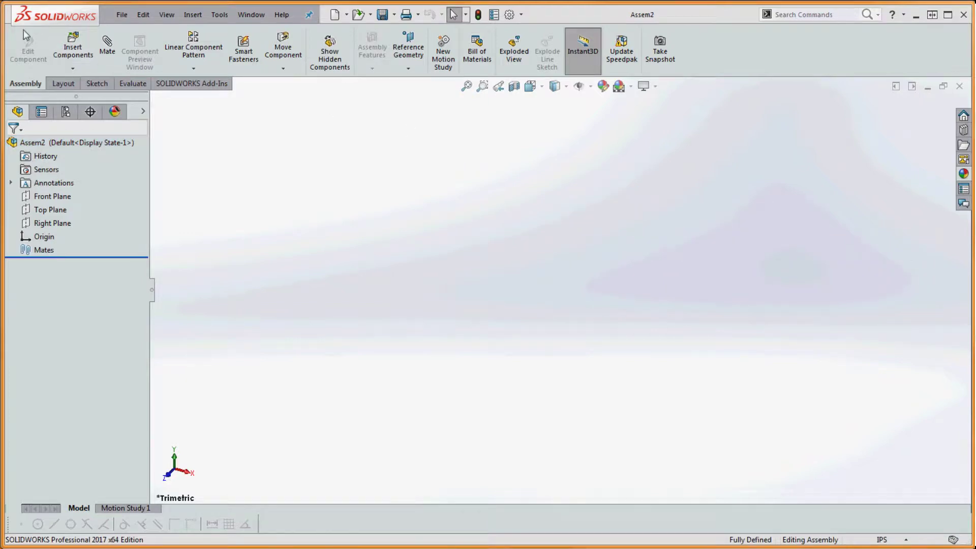
left_click(72, 48)
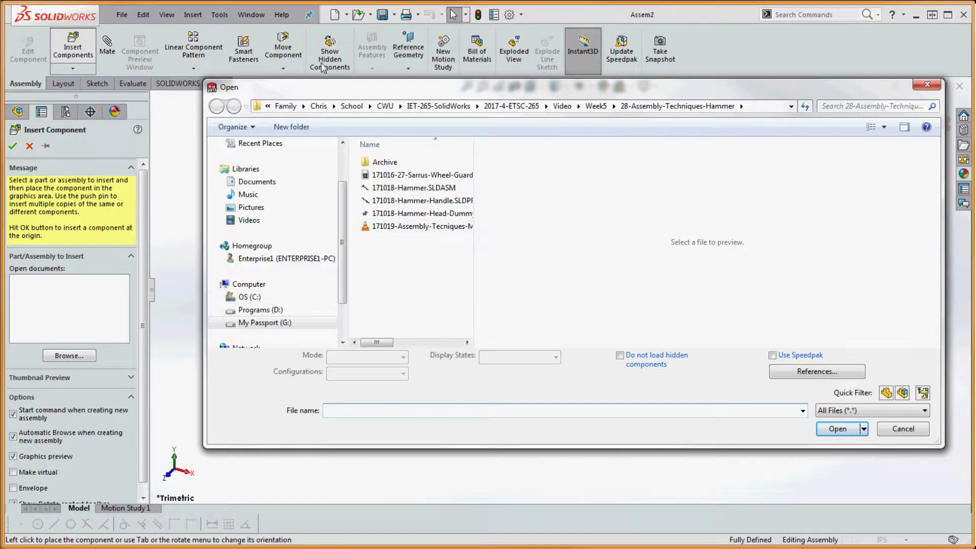
left_click_drag(319, 82, 298, 67)
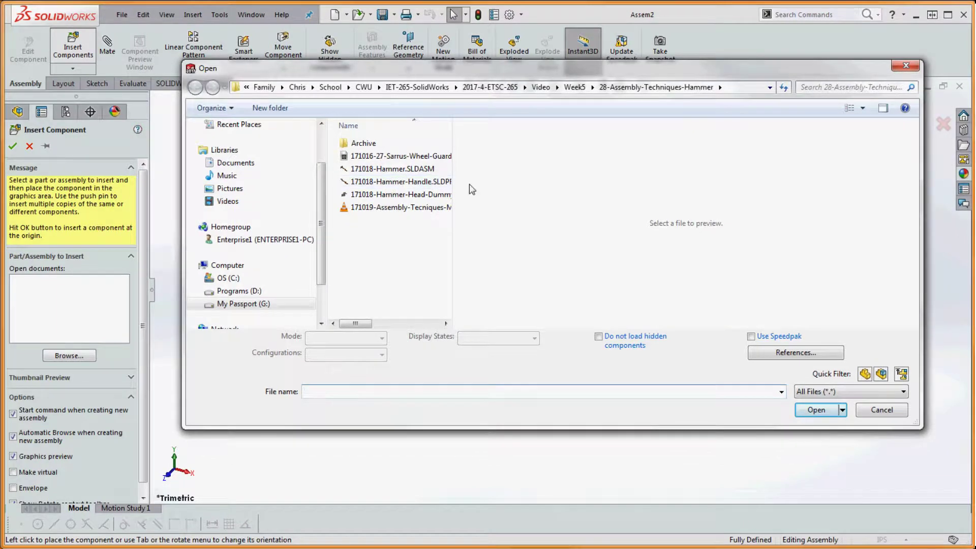
left_click_drag(452, 125, 505, 125)
left_click(412, 182)
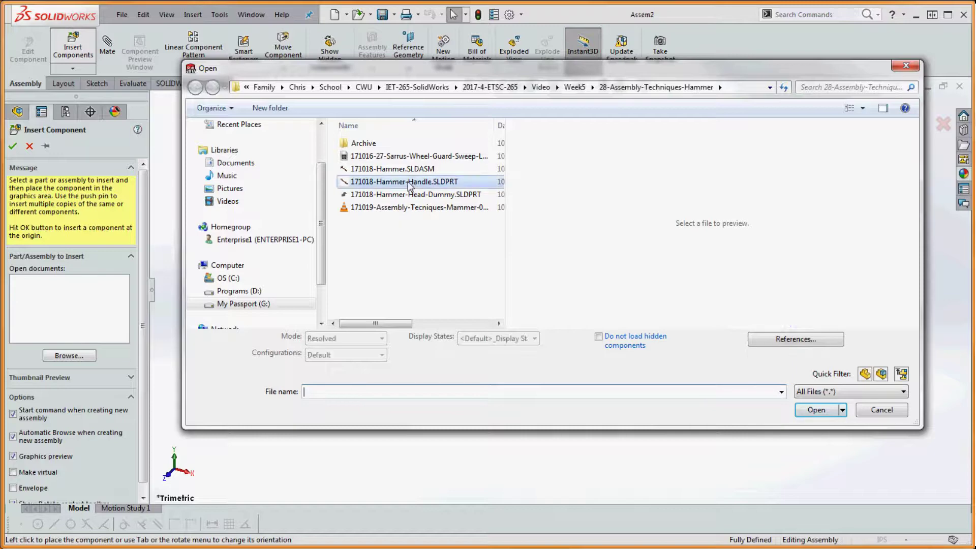
left_click(816, 396)
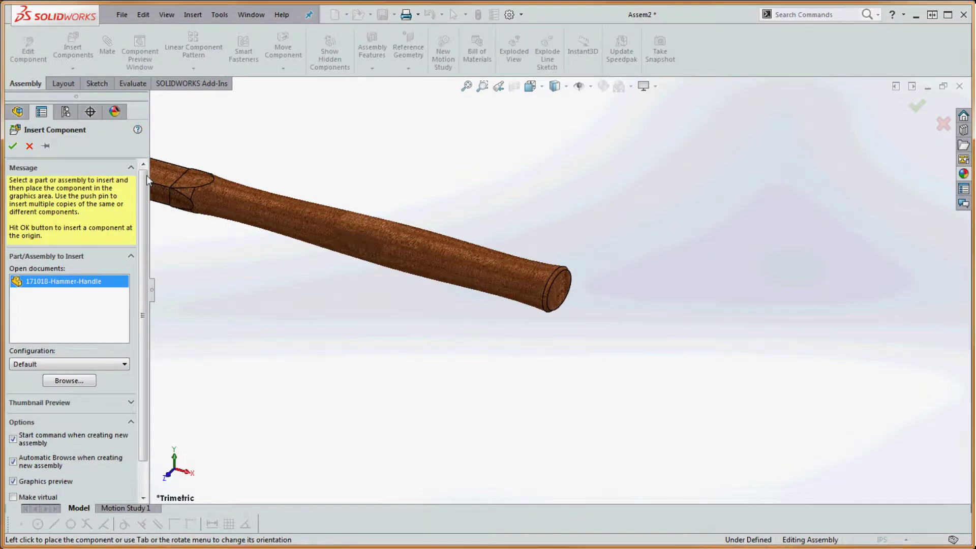
left_click(29, 147)
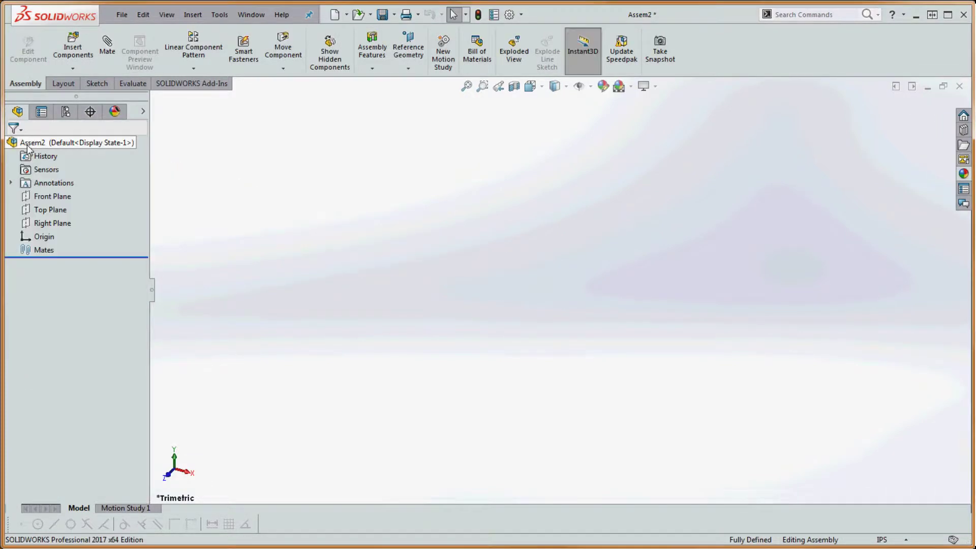
Step: Hide and re-show the assembly's origin, and turn on the display of origins in the graphics area
right_click(43, 238)
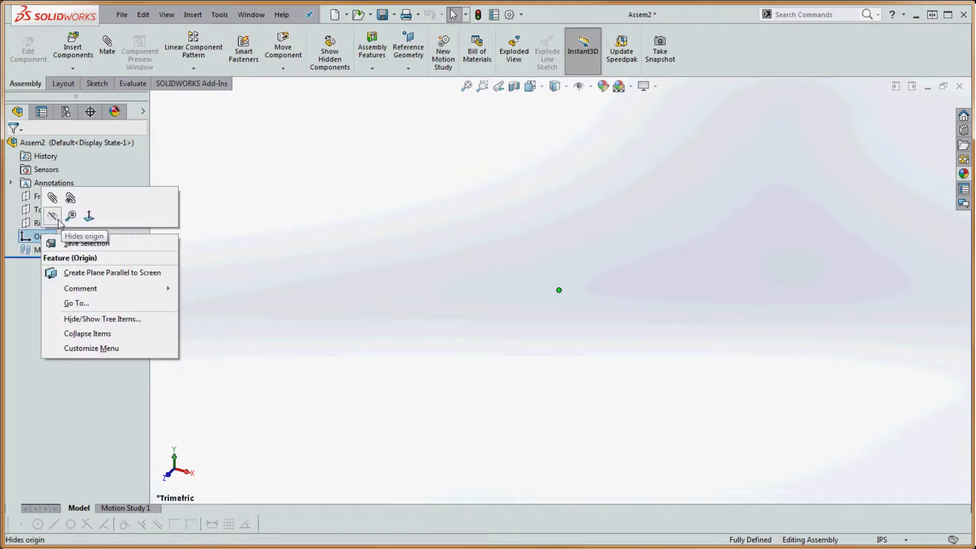
left_click(53, 218)
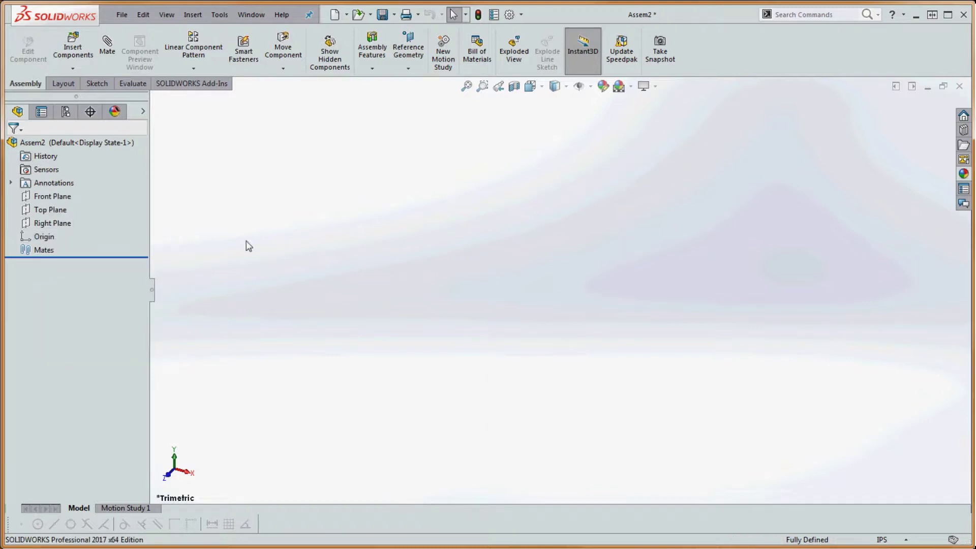
right_click(43, 240)
left_click(54, 221)
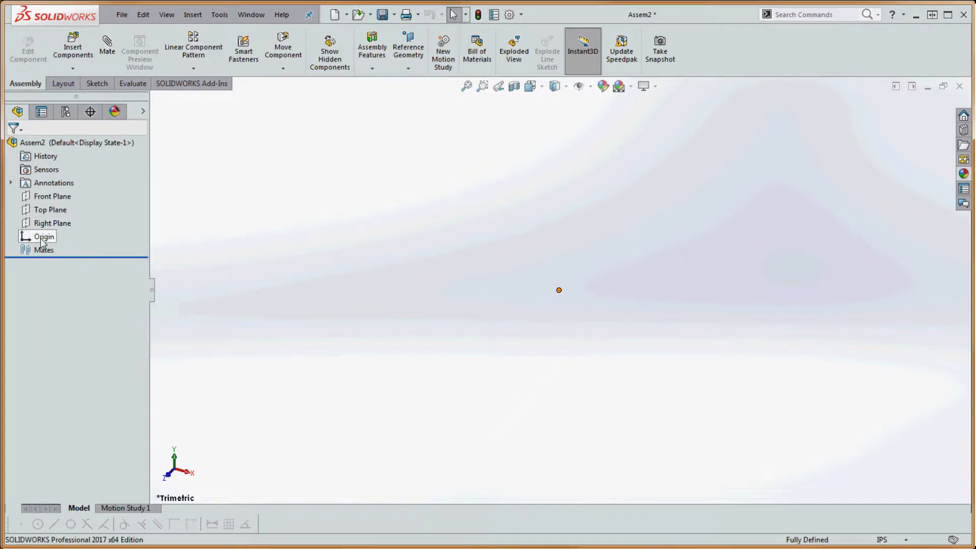
left_click(591, 87)
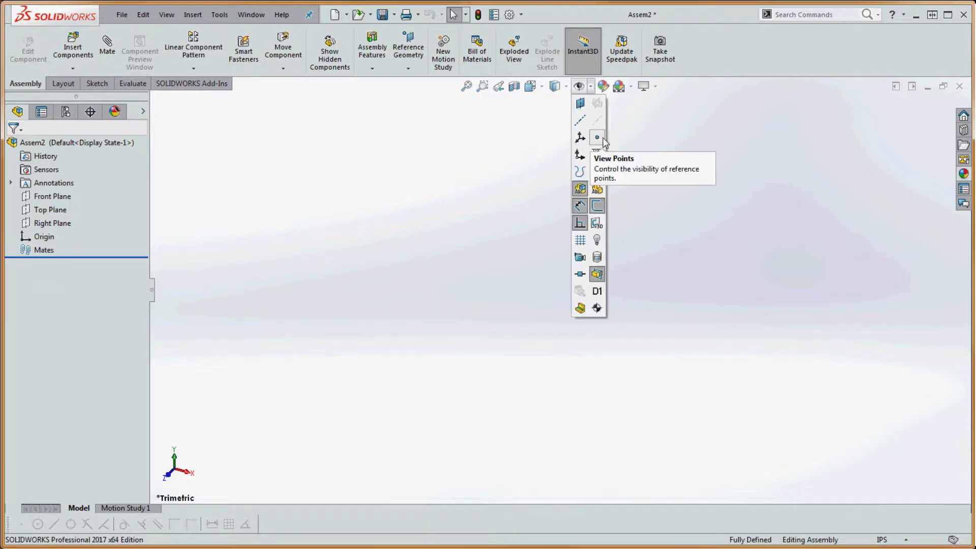
left_click(578, 157)
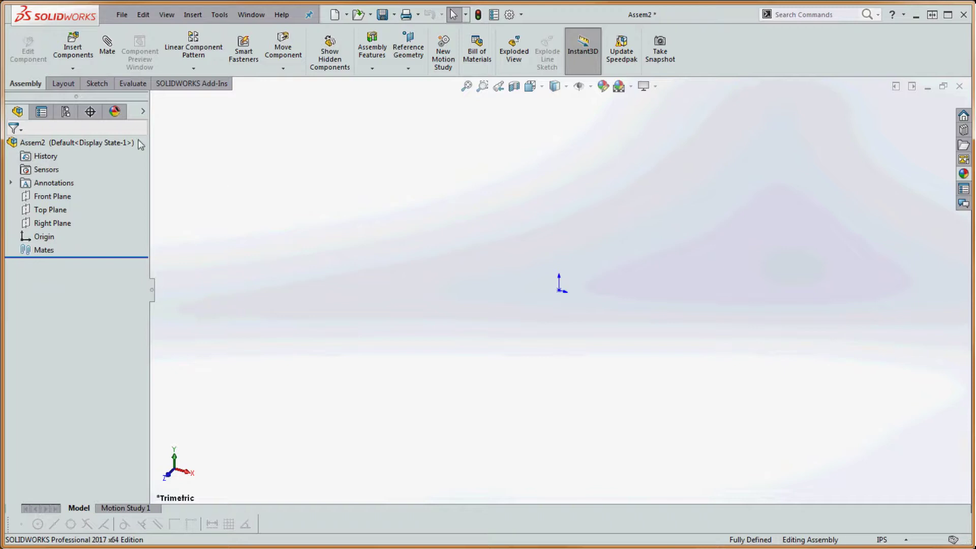
Step: Insert the existing part 171018-Hammer-Handle.SLDPRT in its Default configuration and place it at the assembly's origin
left_click(196, 17)
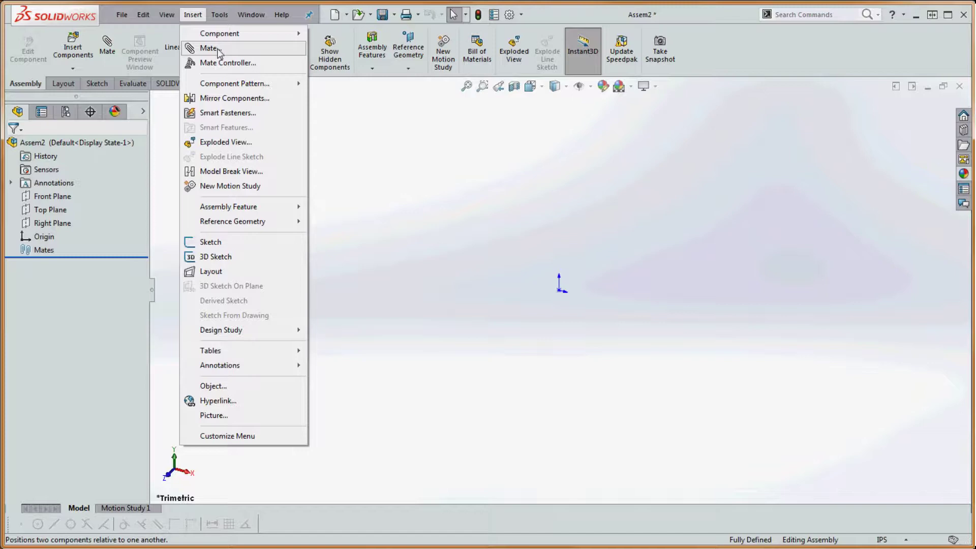
mouse_move(219, 33)
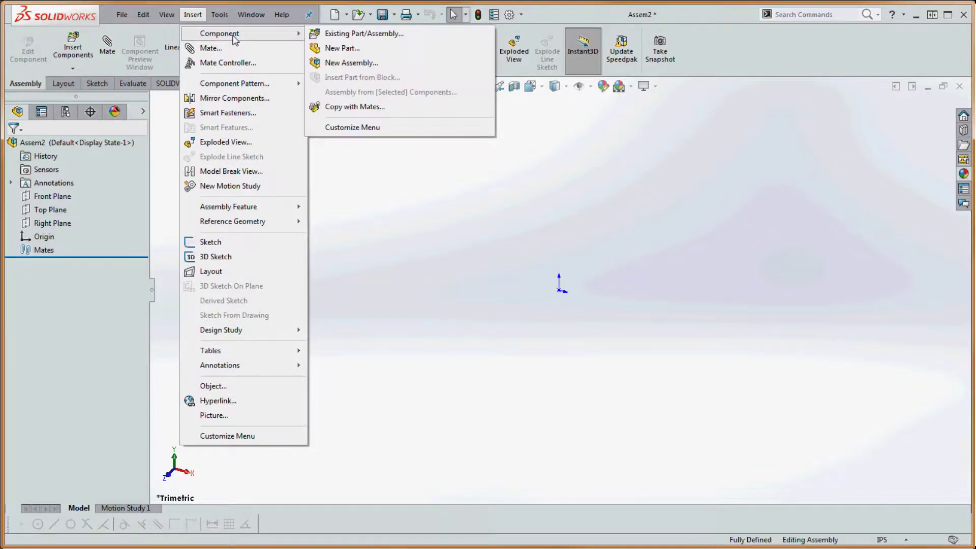
left_click(360, 33)
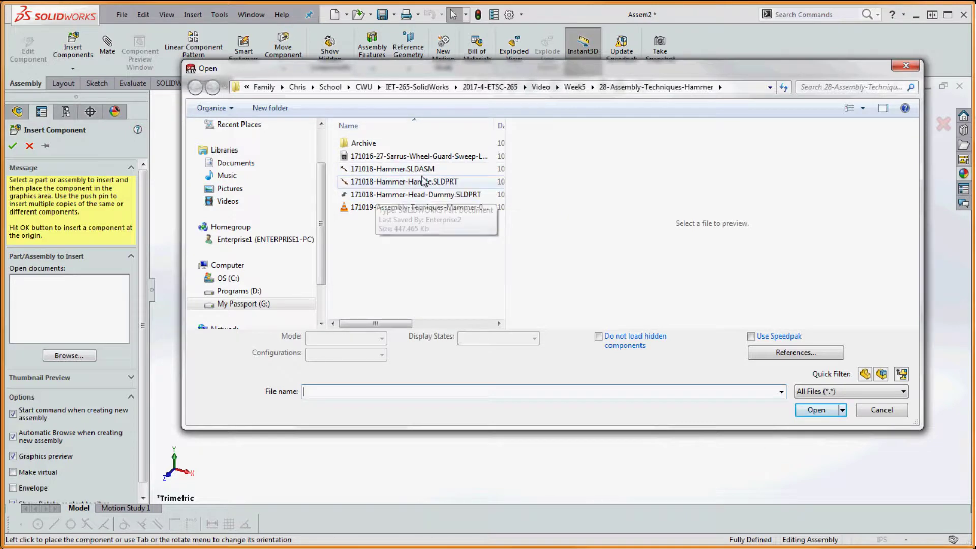
left_click(422, 181)
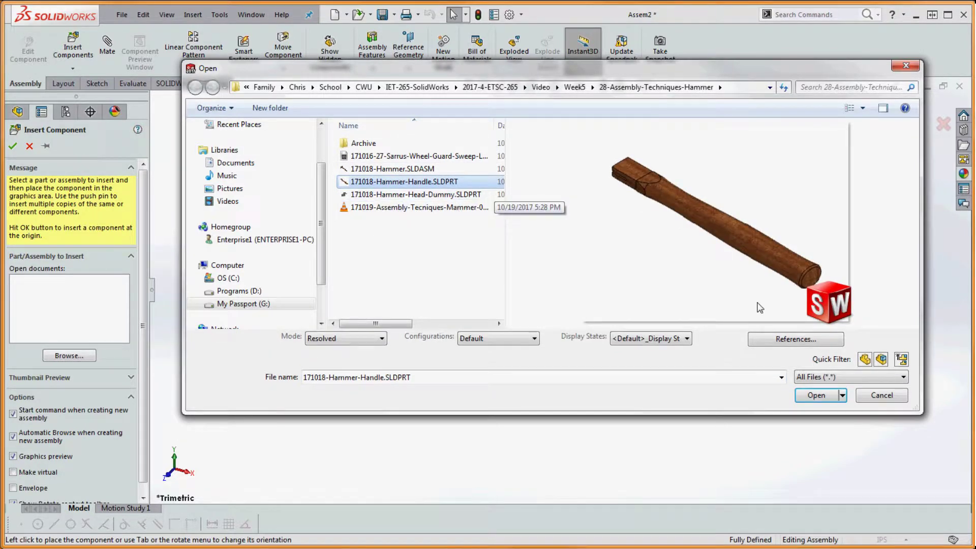
left_click(816, 395)
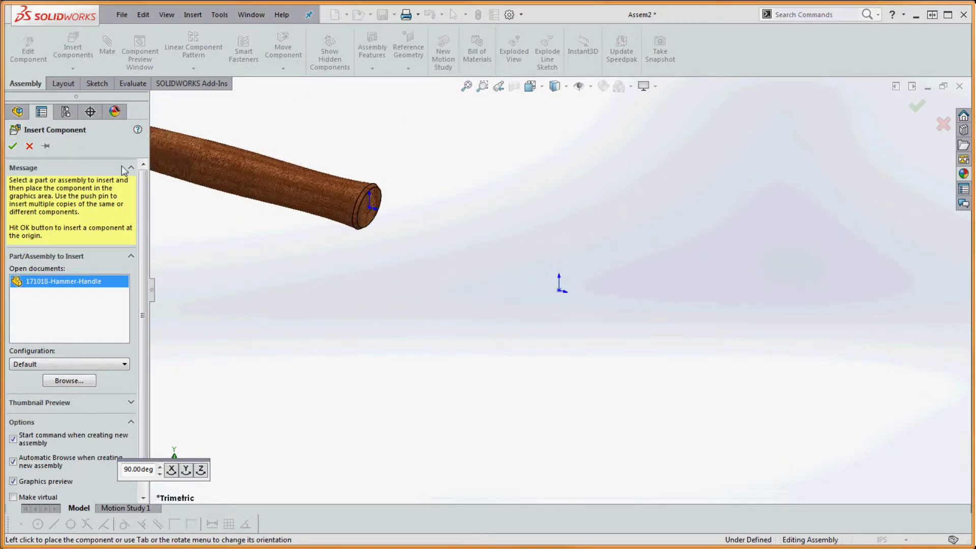
left_click(13, 147)
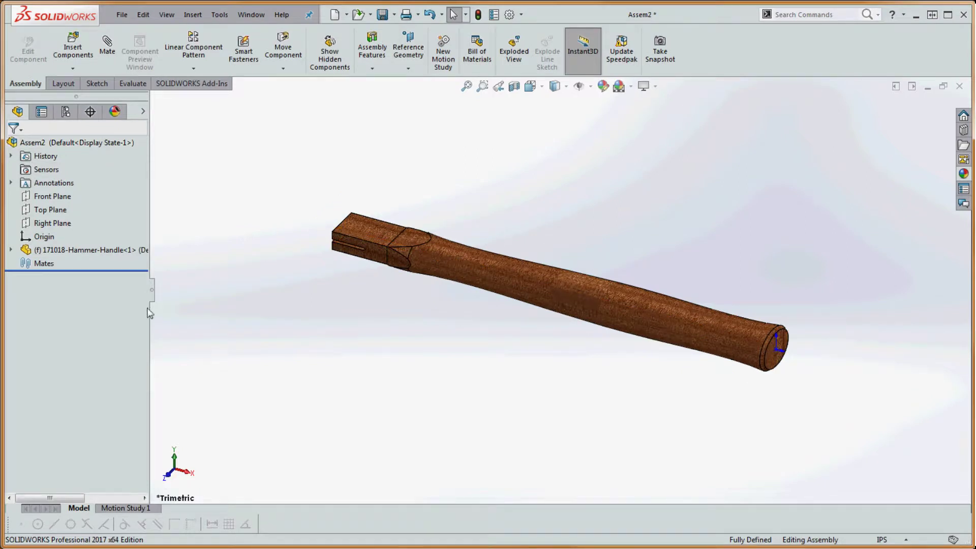
Step: Expand the hammer handle component in the feature tree to examine its planes and features
left_click(11, 250)
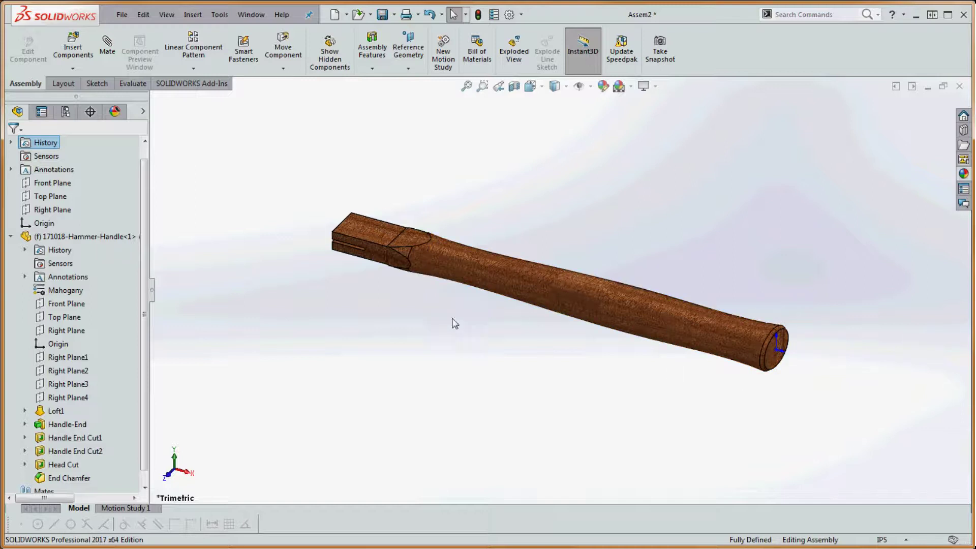
left_click(11, 237)
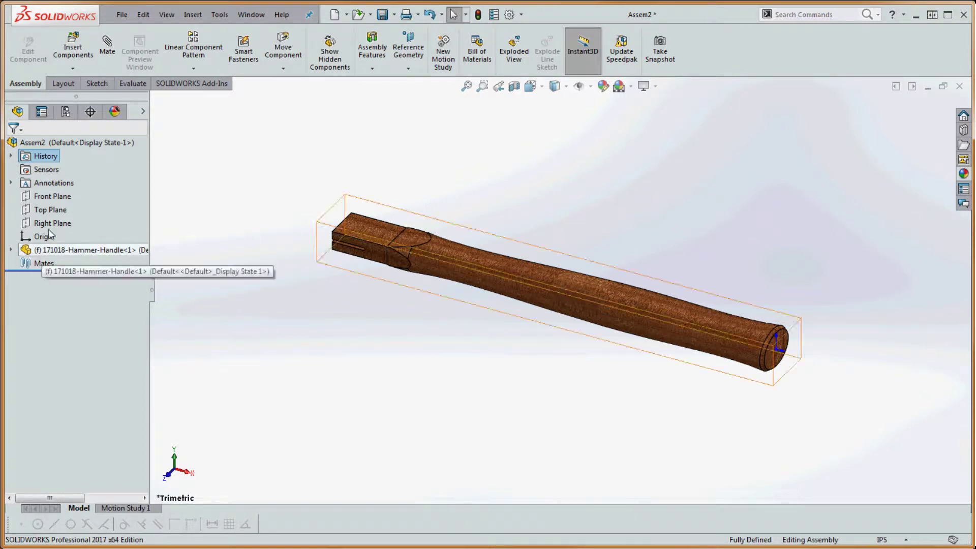
left_click(11, 249)
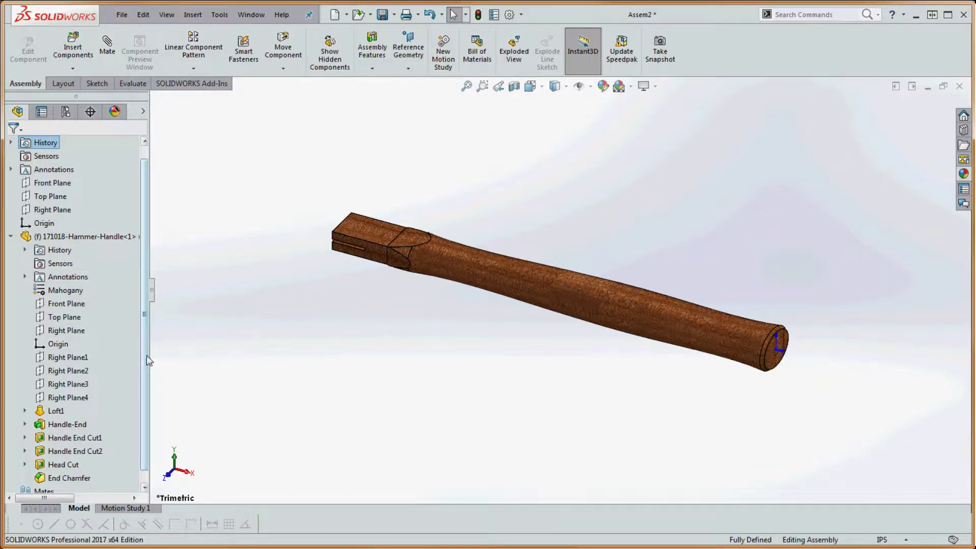
scroll(146, 366, "down", 1)
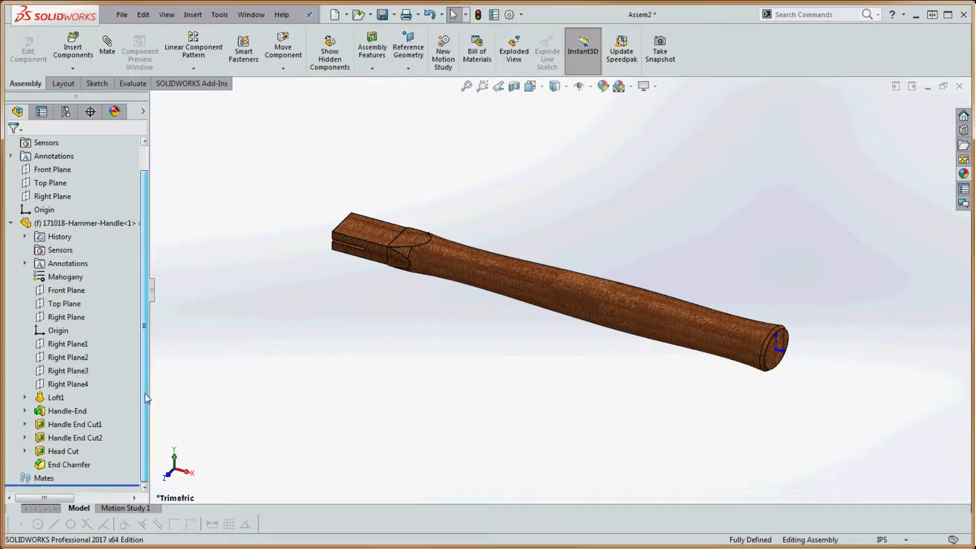
Step: Compare the handle's Front, Top and Right planes with the assembly's corresponding planes by selecting each pair together
left_click(71, 294)
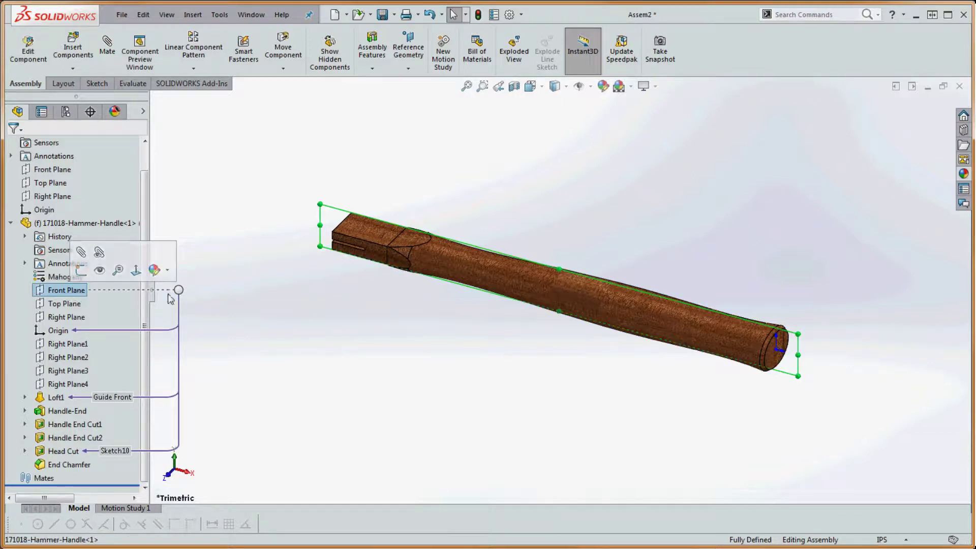
left_click(52, 171, "ctrl")
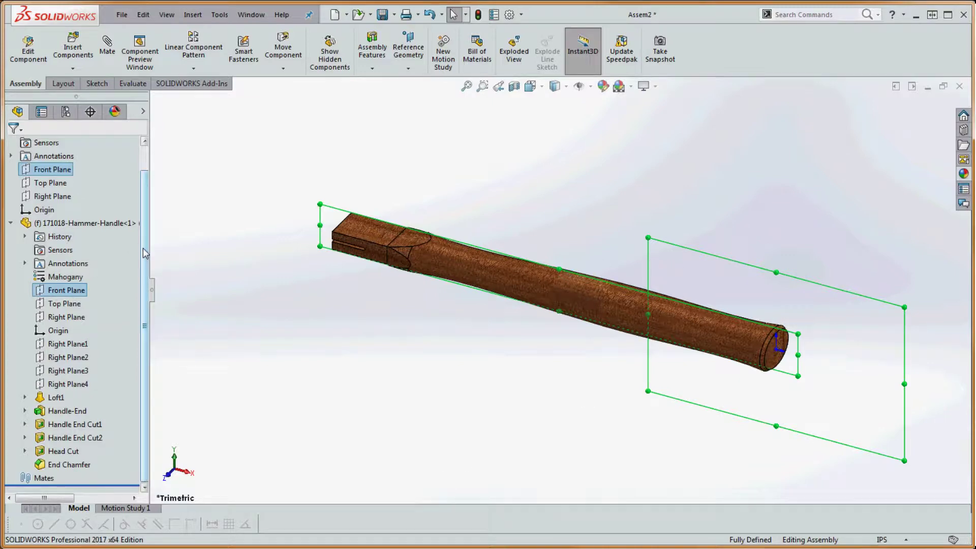
scroll(144, 242, "up", 2)
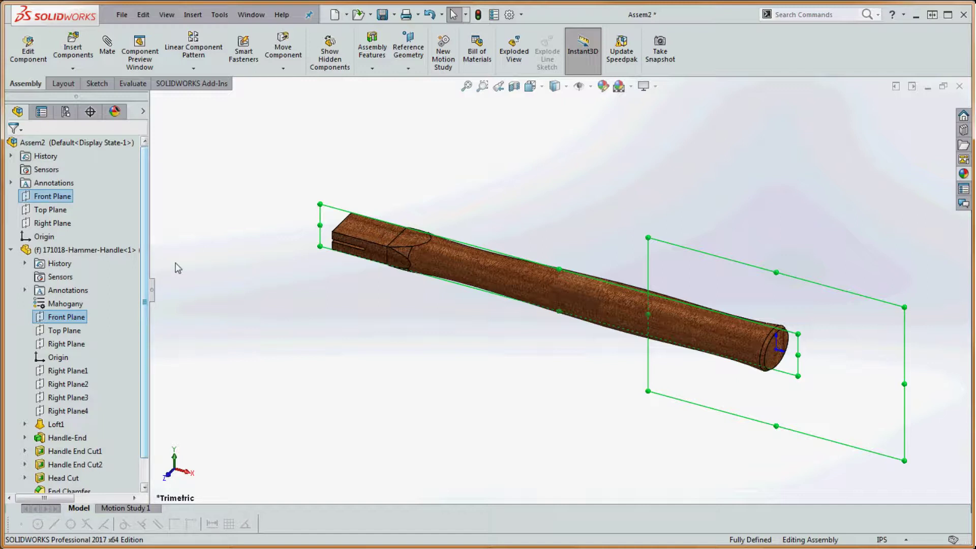
left_click(64, 331)
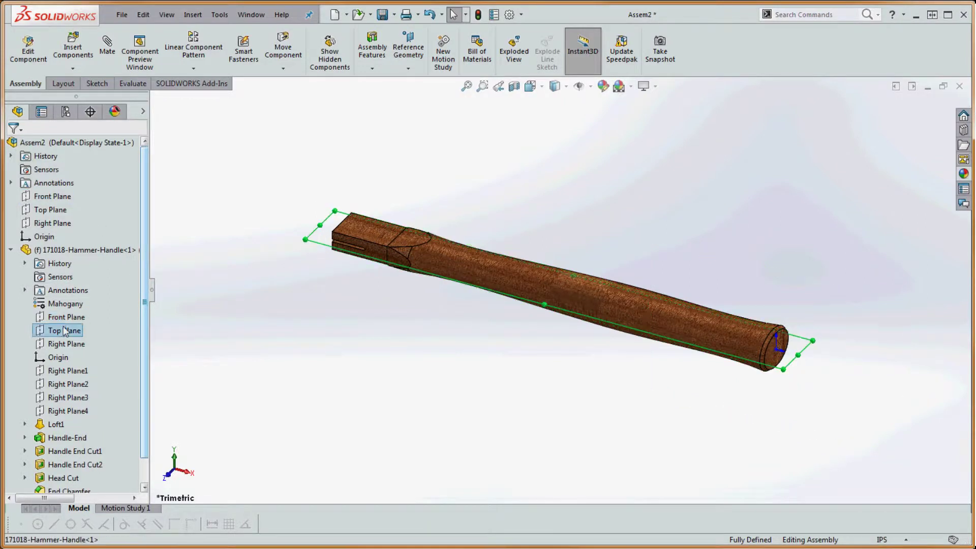
left_click(58, 209, "ctrl")
middle_click_drag(664, 452, 582, 430)
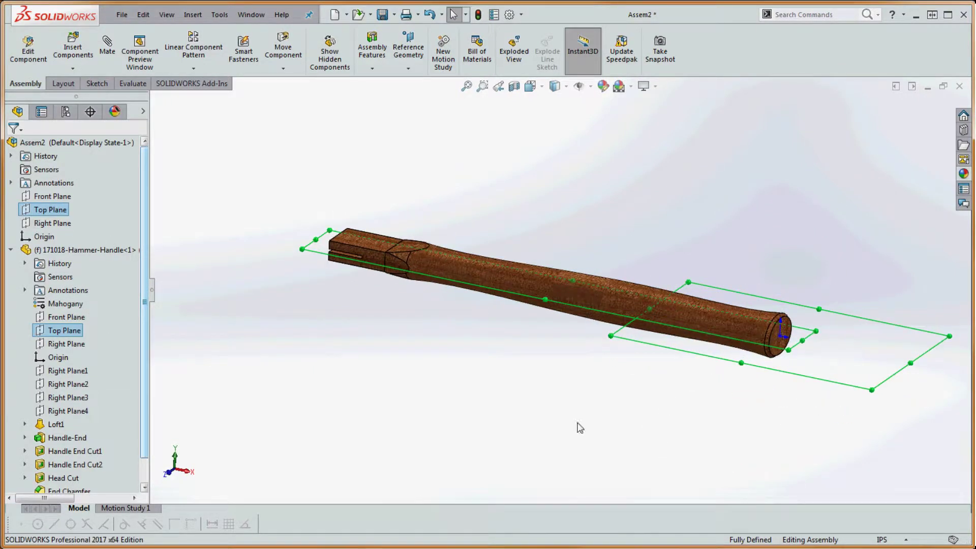
left_click(581, 431)
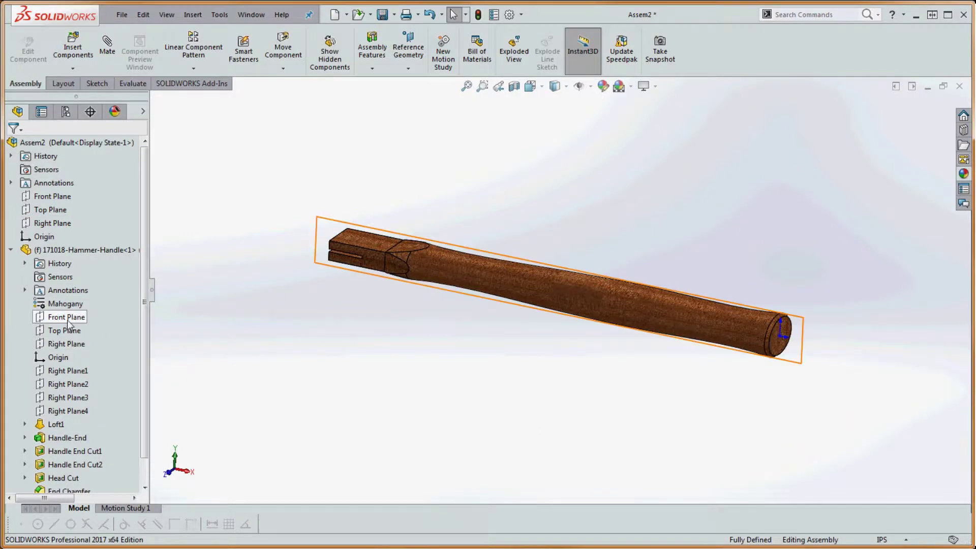
left_click(66, 343)
left_click(54, 223, "ctrl")
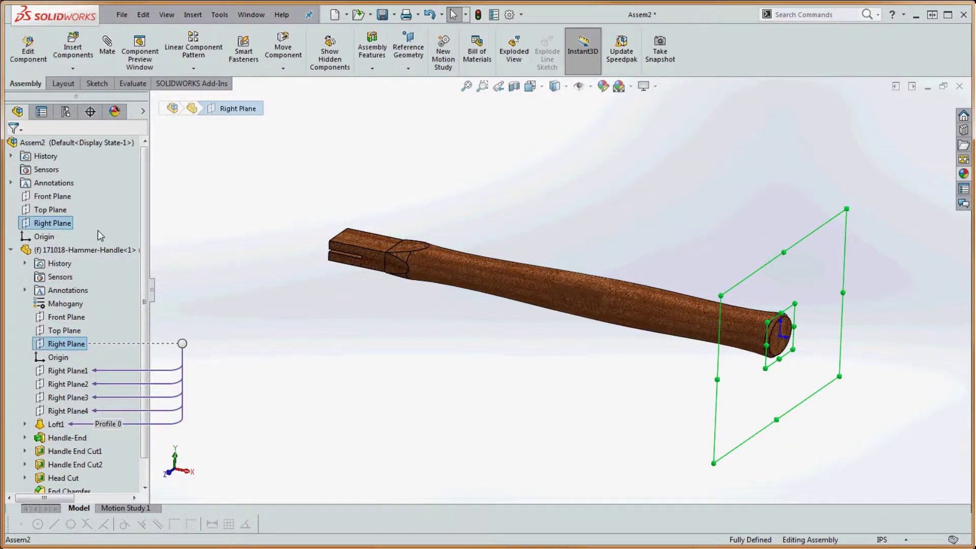
mouse_move(368, 348)
middle_mouse_down()
mouse_move(392, 366)
mouse_move(361, 343)
middle_mouse_up()
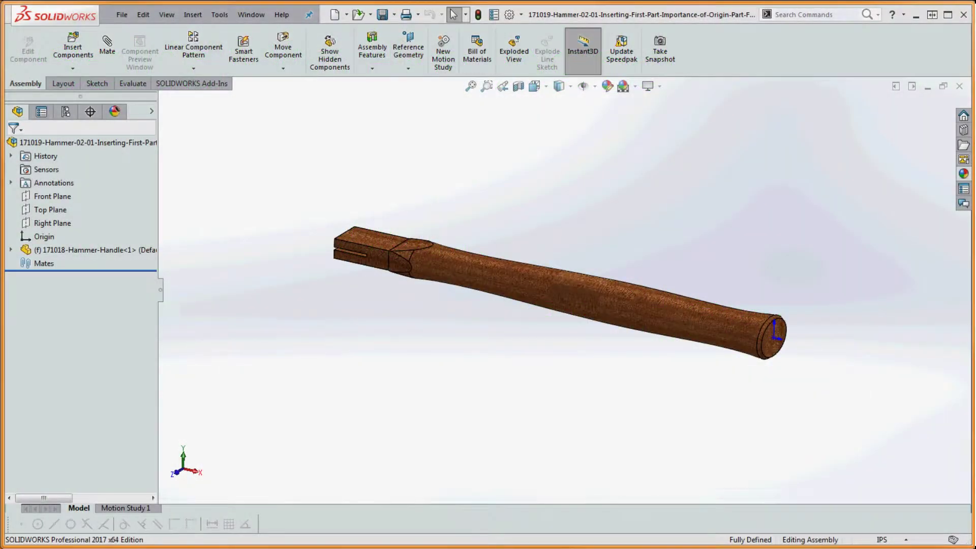
Step: Insert 171018-Hammer-Head-Dummy.SLDPRT in its Default configuration and place it above the handle's slotted end
left_click(83, 57)
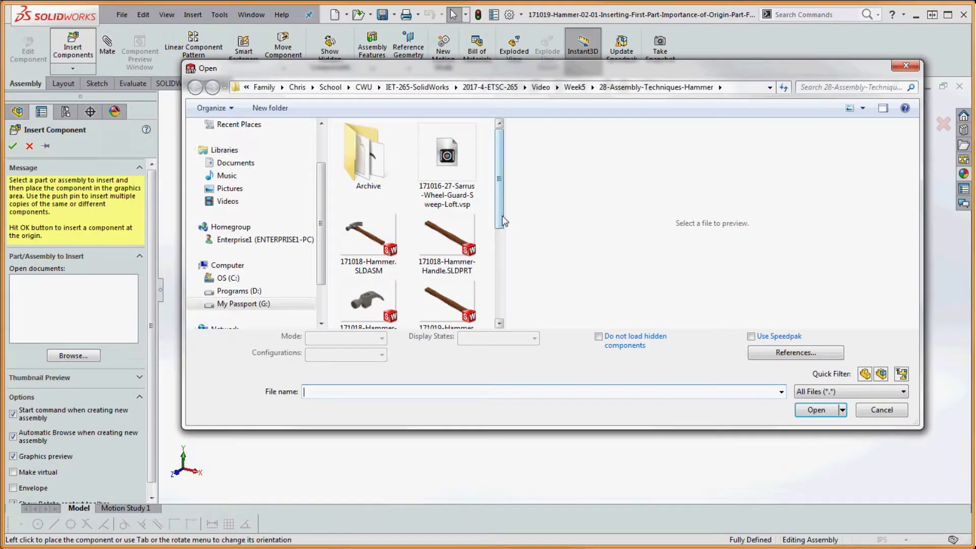
mouse_move(502, 227)
left_mouse_down()
mouse_move(513, 293)
mouse_move(504, 233)
left_mouse_up()
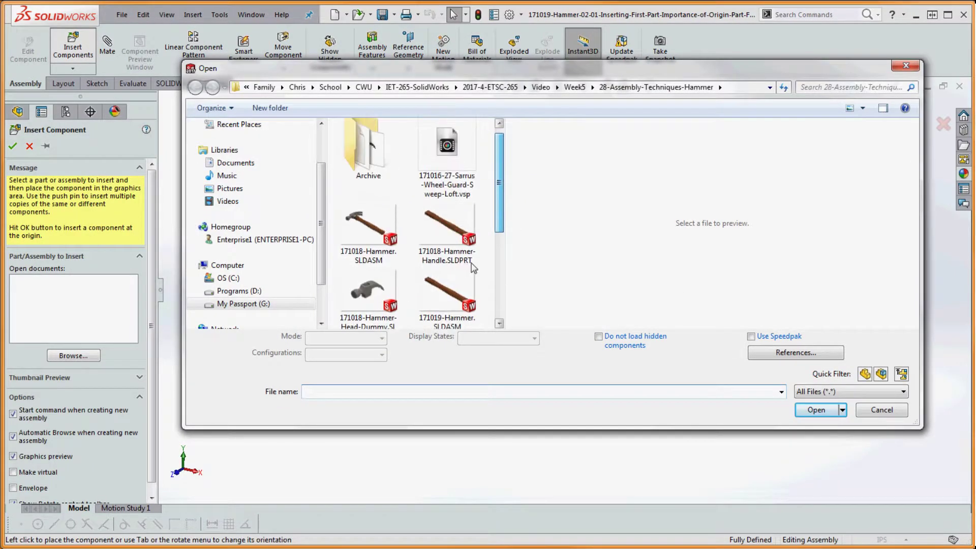
left_click(362, 301)
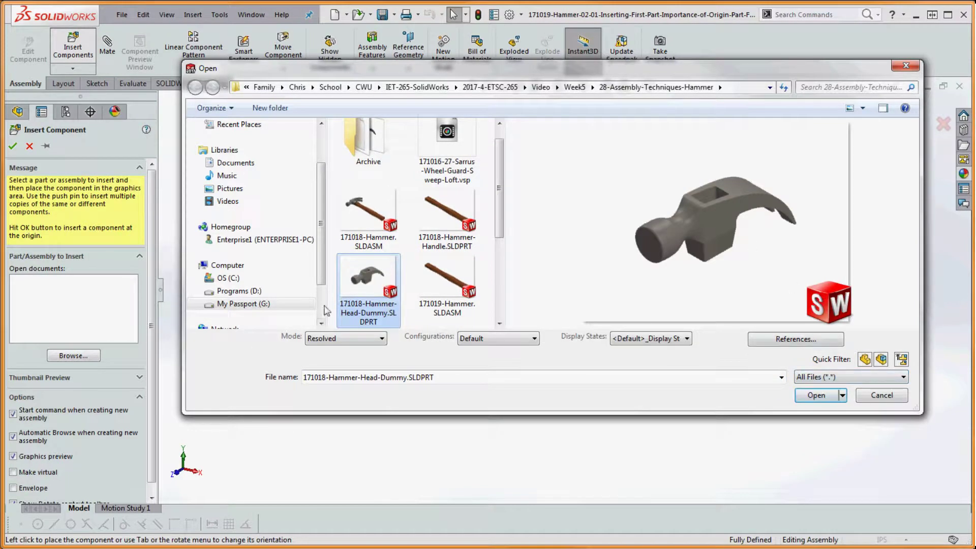
left_click(815, 396)
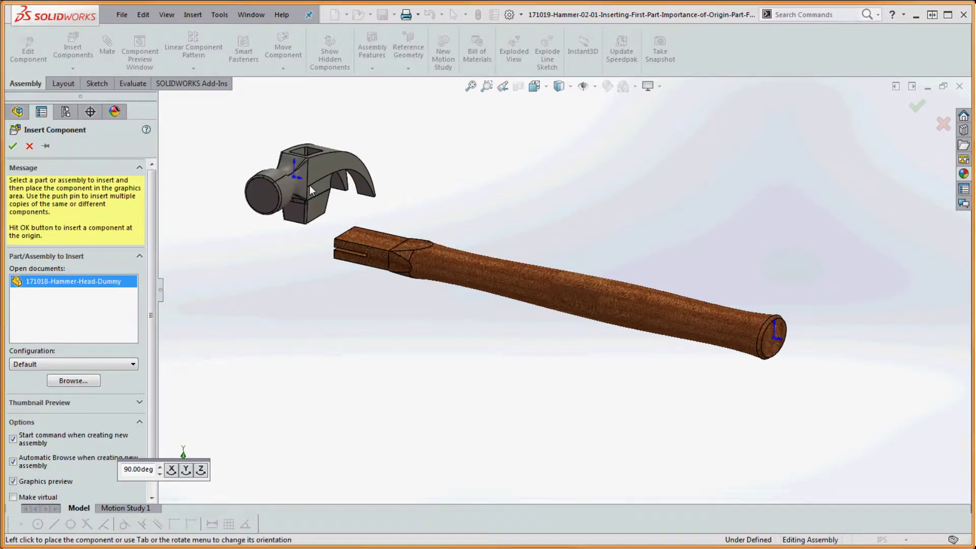
left_click(359, 190)
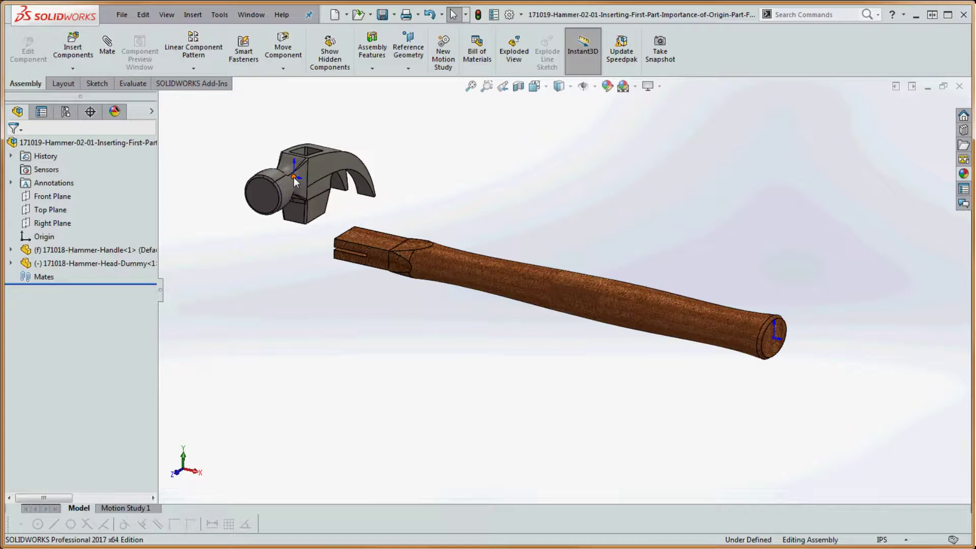
Step: Move the hammer head freely a short distance away from the handle's slotted end with Move Component
middle_click_drag(364, 211, 420, 176)
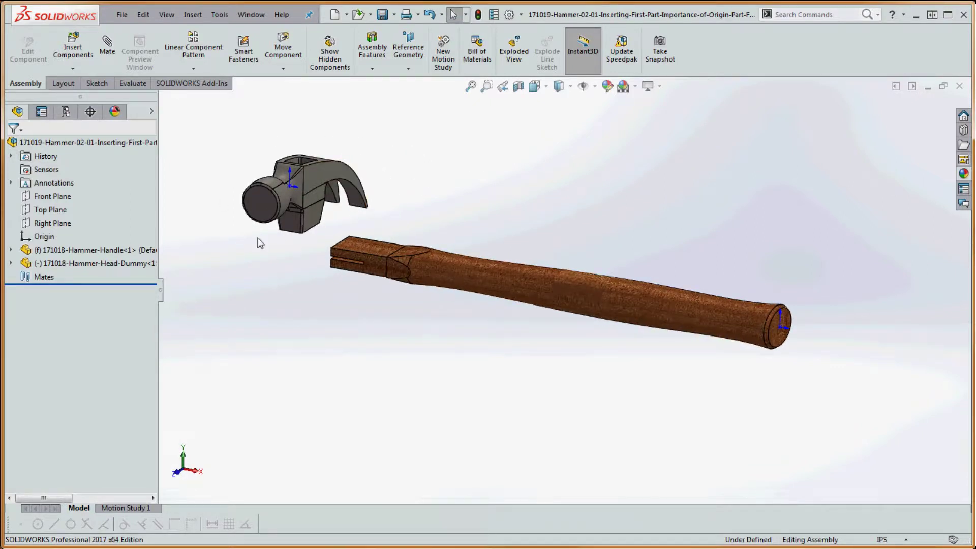
middle_click_drag(342, 219, 339, 229)
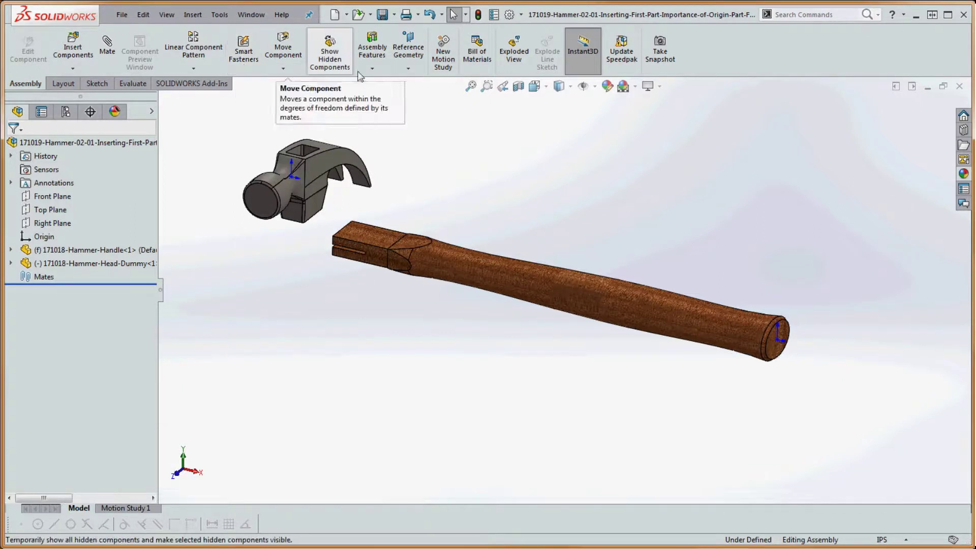
left_click(283, 47)
left_click_drag(328, 173, 296, 135)
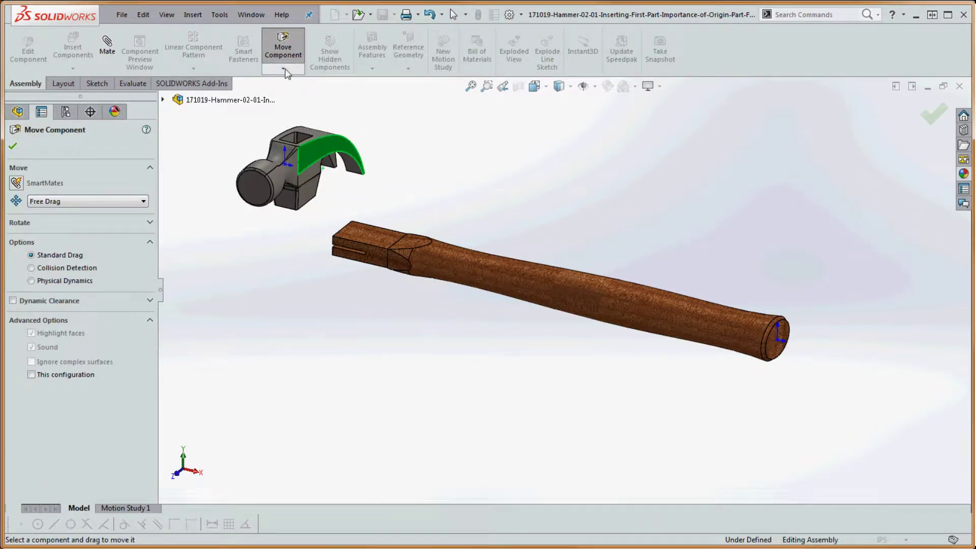
Step: Rotate the hammer head freely with Rotate Component until its socket opening faces the handle's slotted end
left_click(283, 69)
left_click(296, 95)
left_click_drag(315, 174, 272, 135)
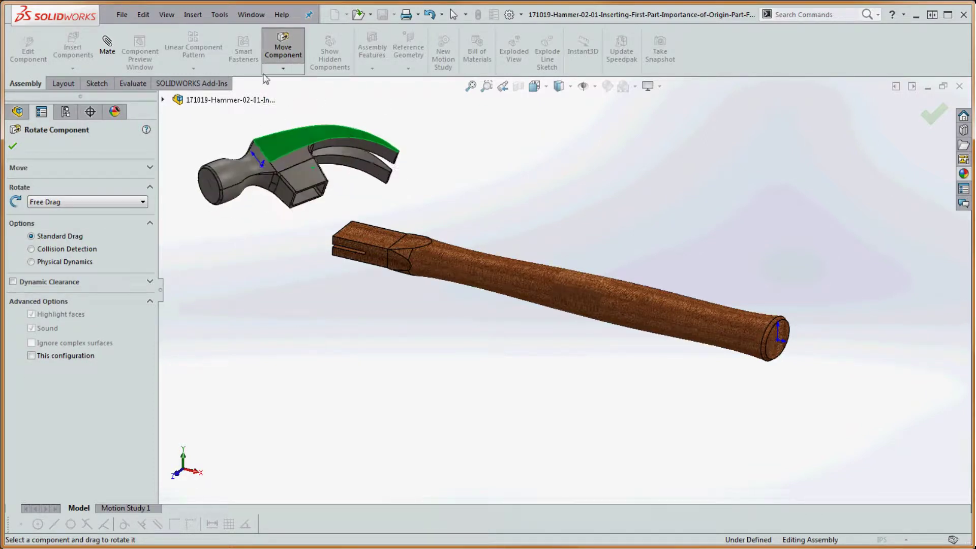
left_click_drag(294, 176, 331, 154)
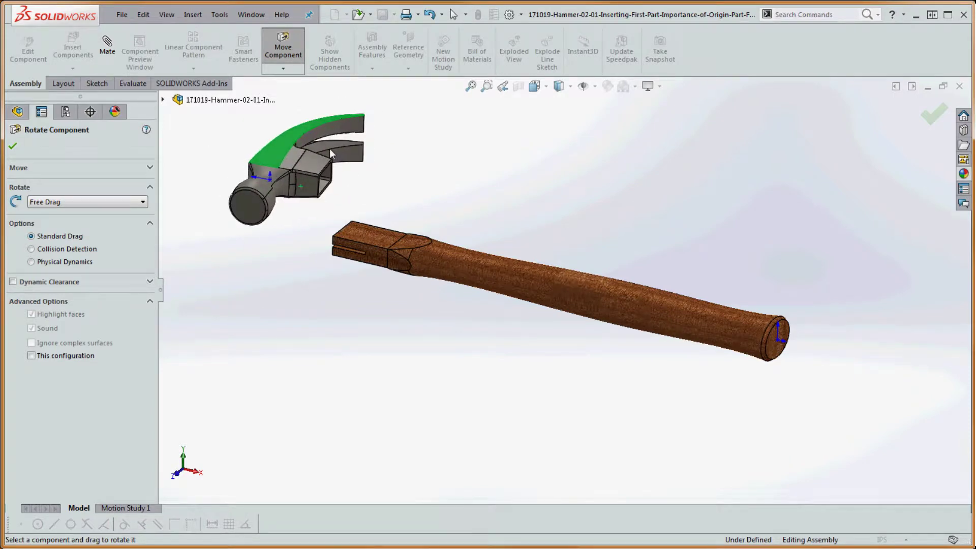
left_click(14, 147)
Step: Add a coincident mate between the handle's Top Plane and the hammer head's Right Plane
middle_click_drag(389, 206, 383, 210)
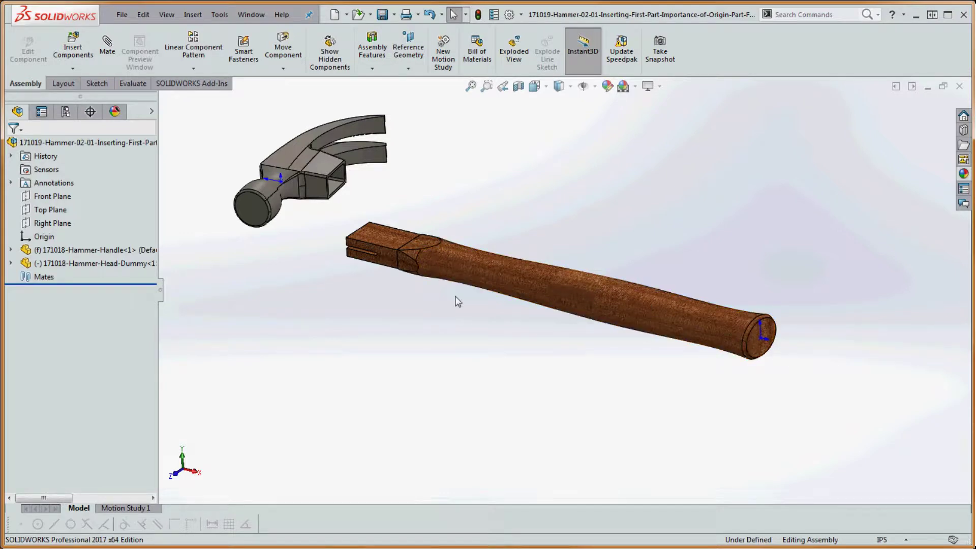
left_click(10, 250)
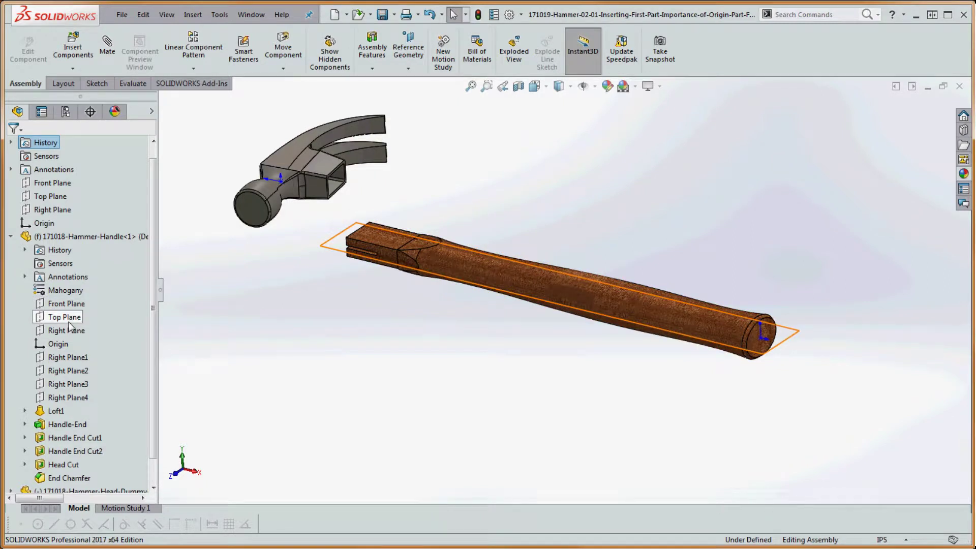
left_click(69, 324)
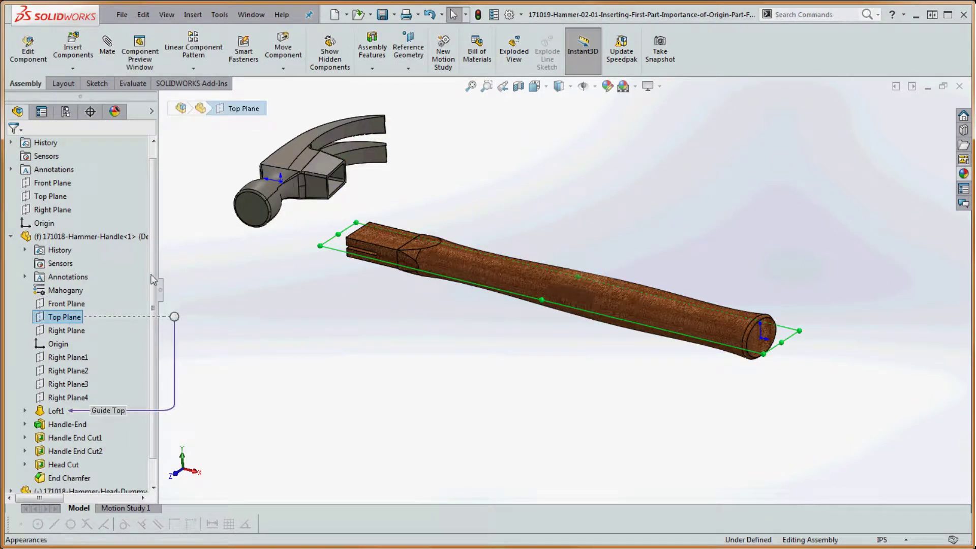
scroll(148, 284, "down", 2)
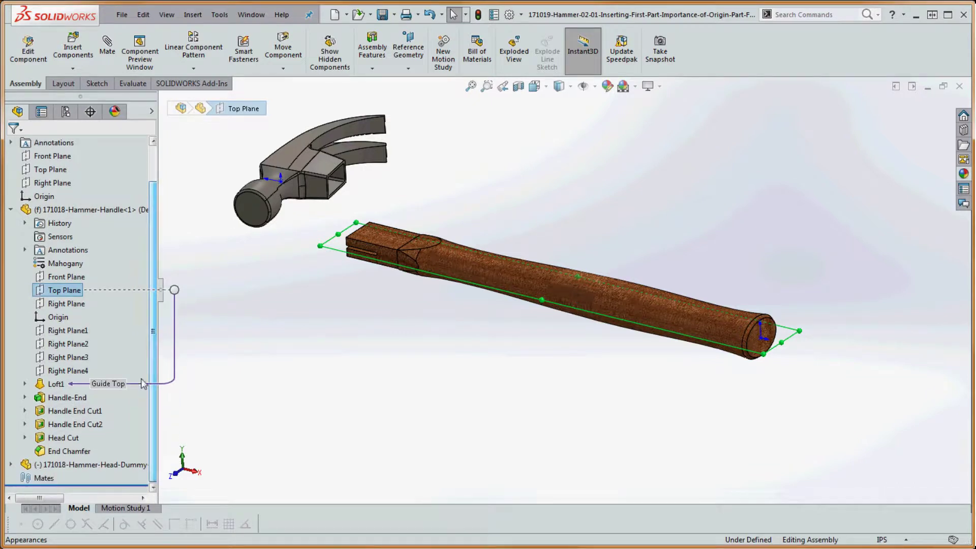
left_click(10, 465)
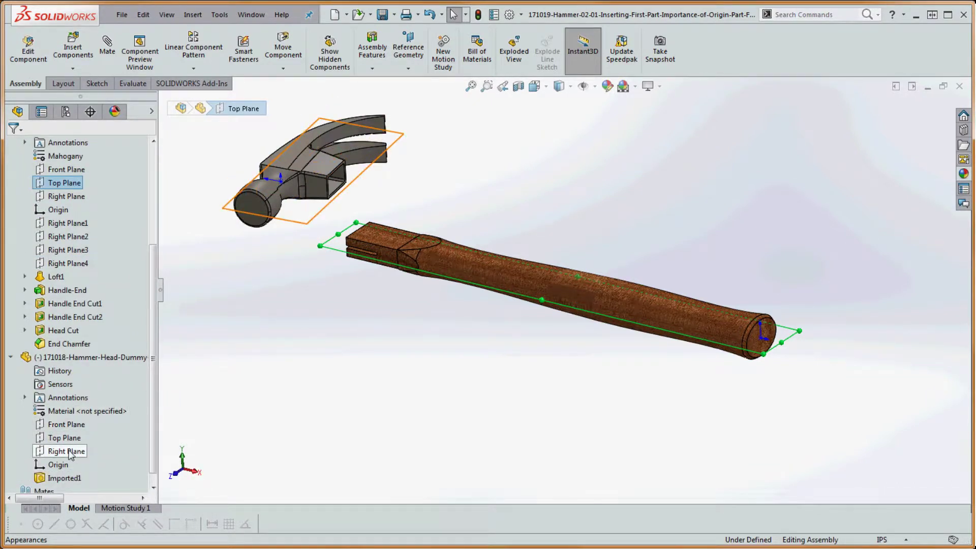
left_click(70, 453)
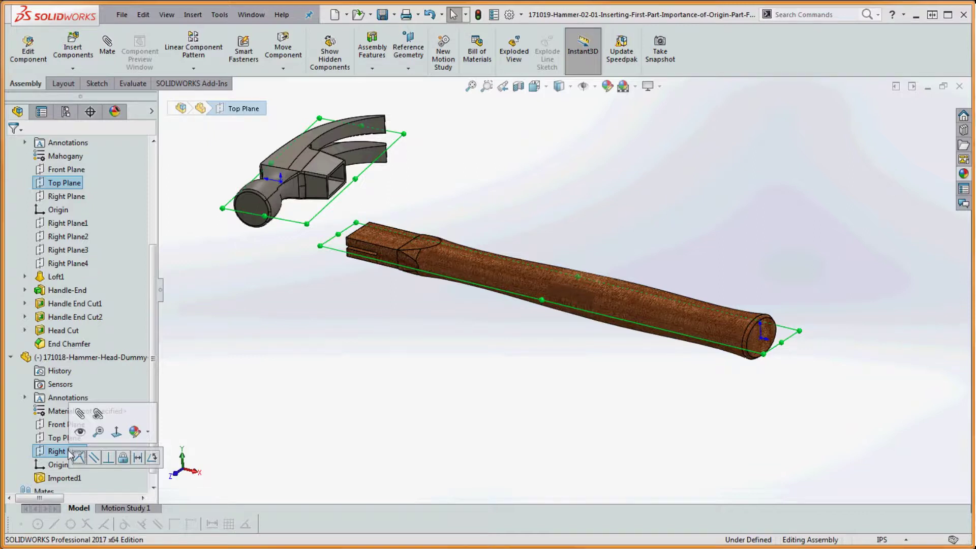
left_click(107, 45)
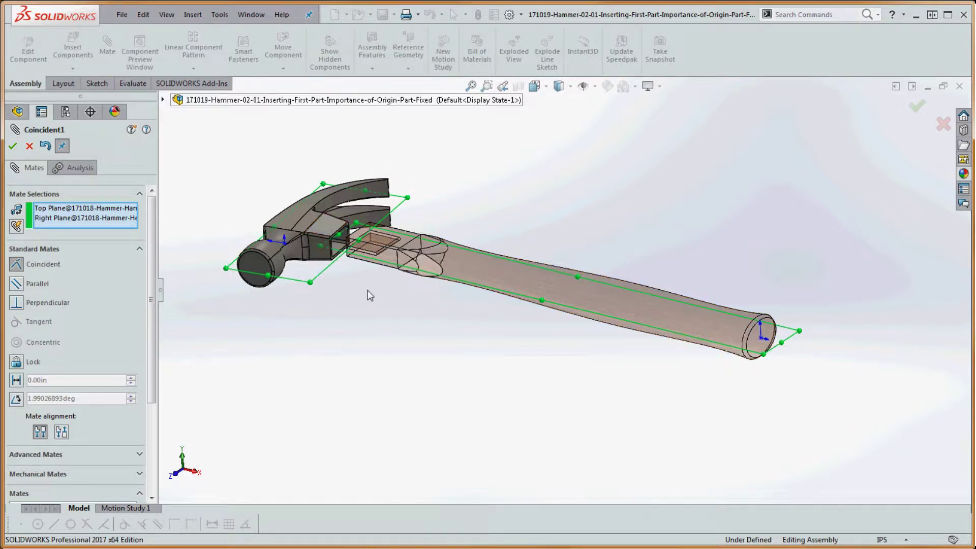
left_click(13, 147)
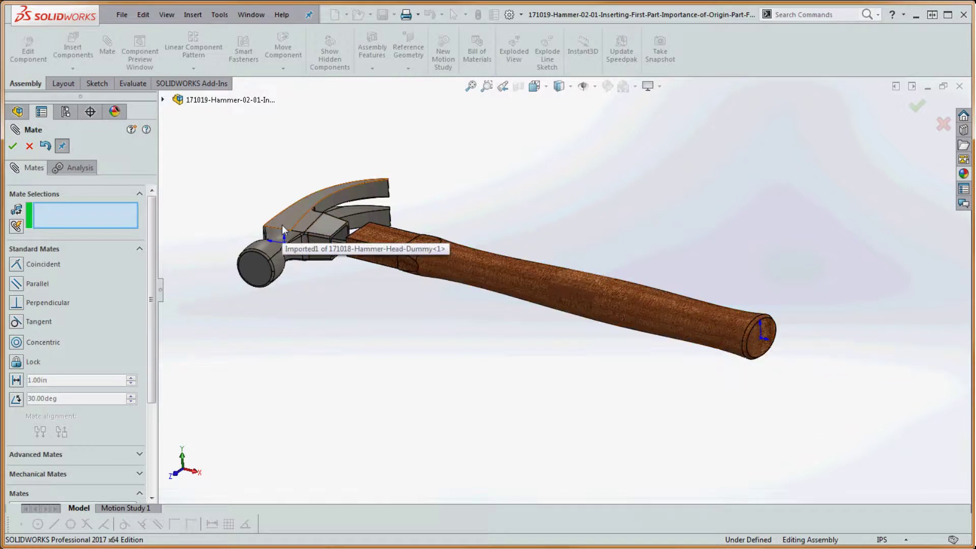
left_click(14, 148)
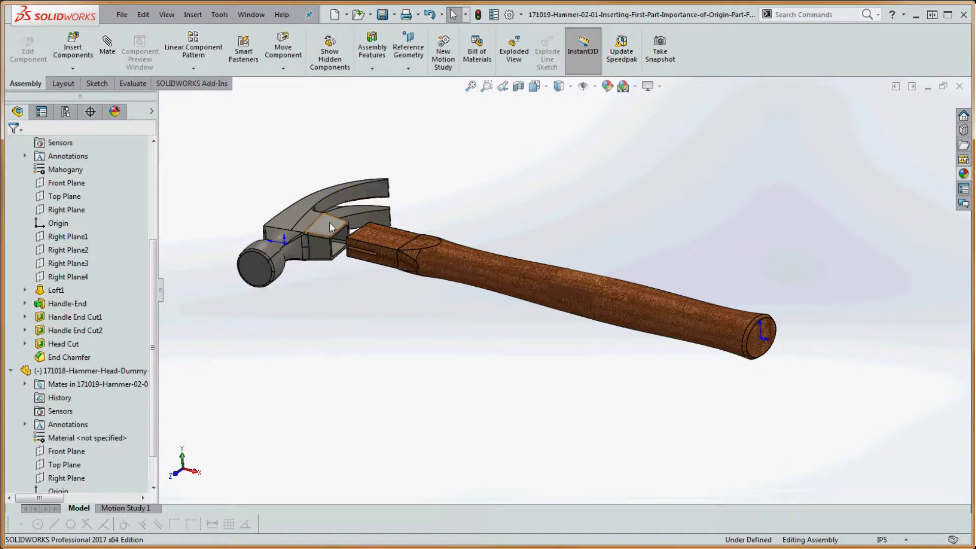
Step: Move and rotate the mated hammer head slightly to test its remaining degrees of freedom
mouse_move(330, 227)
left_mouse_down()
mouse_move(254, 208)
mouse_move(400, 238)
mouse_move(509, 153)
mouse_move(316, 265)
mouse_move(399, 211)
mouse_move(374, 234)
mouse_move(370, 219)
mouse_move(328, 224)
mouse_move(367, 249)
mouse_move(324, 267)
mouse_move(304, 223)
mouse_move(312, 230)
left_mouse_up()
key("Escape")
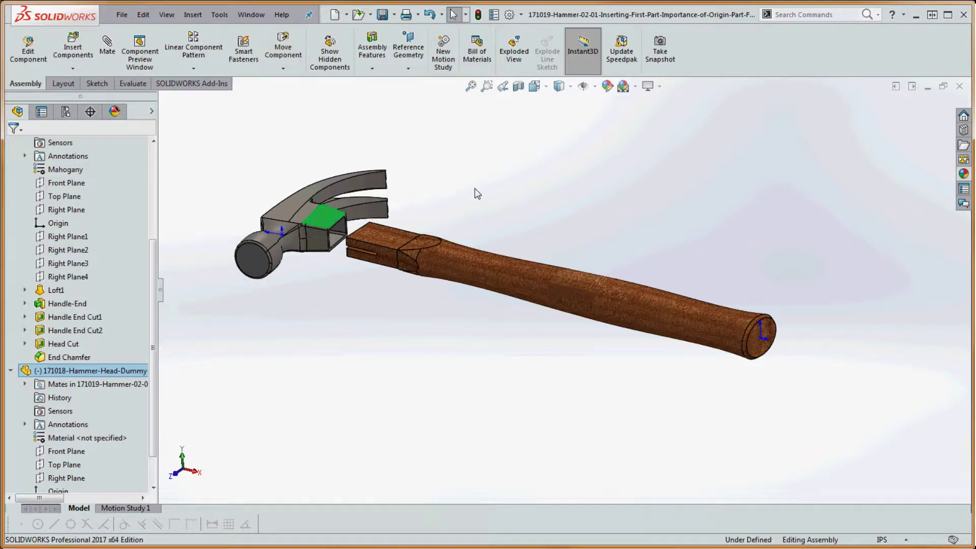
left_click(477, 193)
left_click(292, 68)
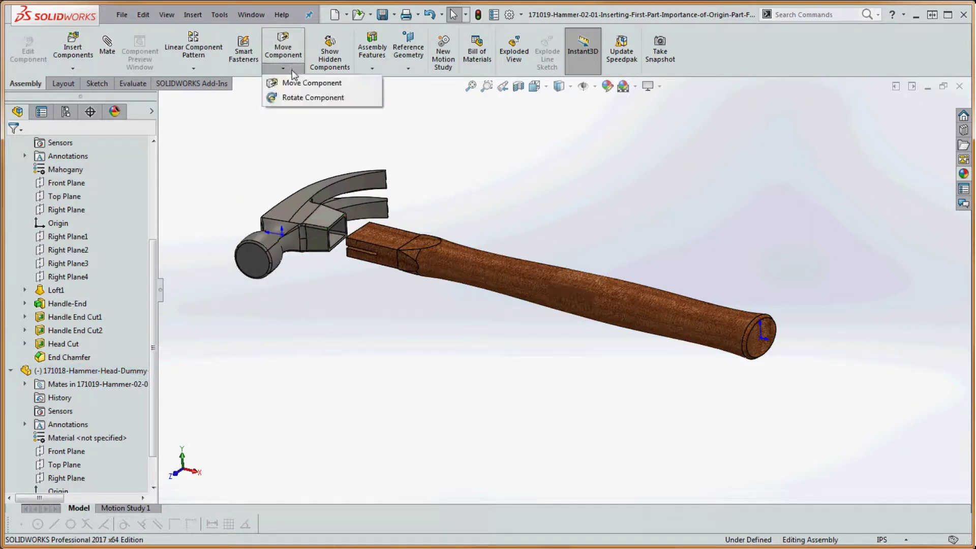
left_click(299, 98)
left_click_drag(313, 208, 356, 227)
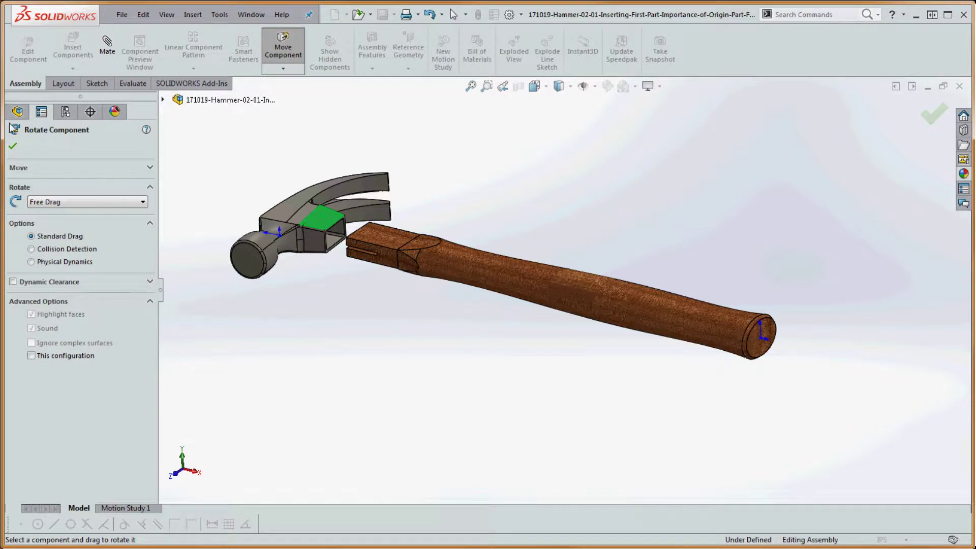
left_click(13, 147)
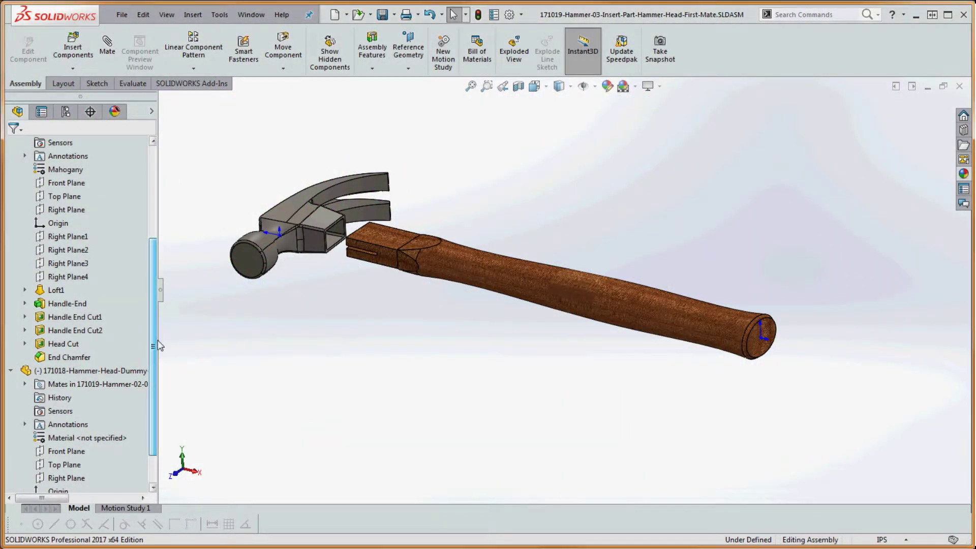
Step: Collapse the handle and hammer head components in the feature tree and examine the coincident mate in the Mates folder
left_click_drag(155, 349, 172, 250)
left_click(11, 250)
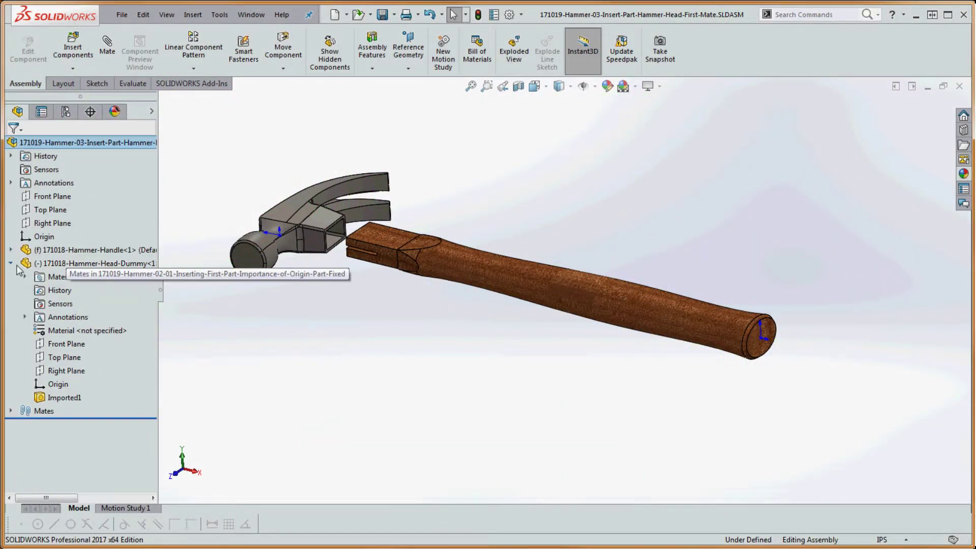
left_click(11, 263)
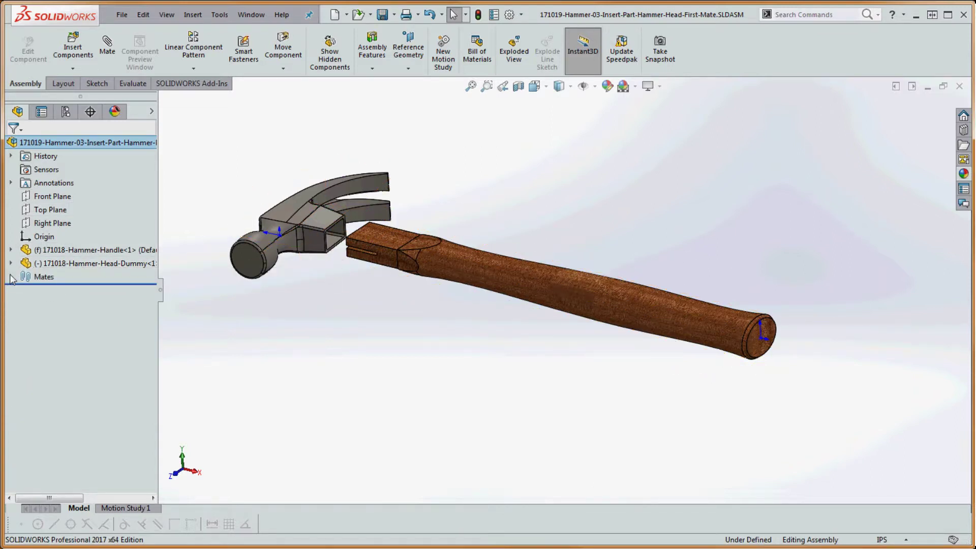
left_click(10, 277)
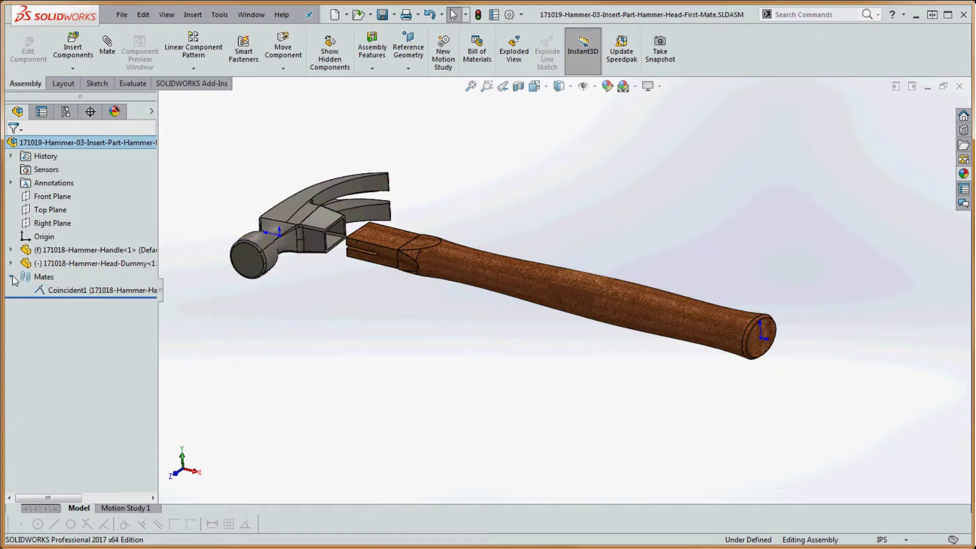
left_click(81, 292)
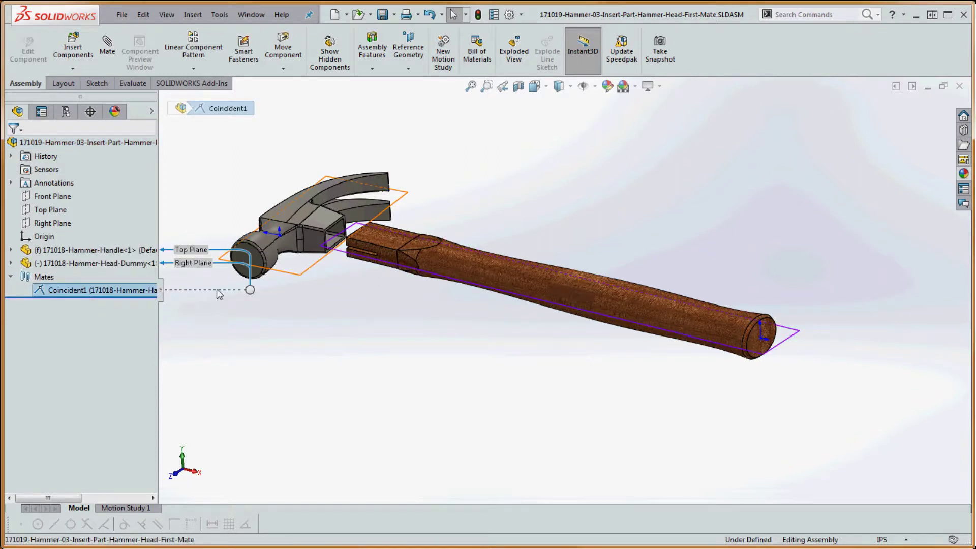
Step: Widen the feature tree to read the coincident mate's full name, restore a narrow width, and deselect the mate
left_click_drag(159, 291, 352, 305)
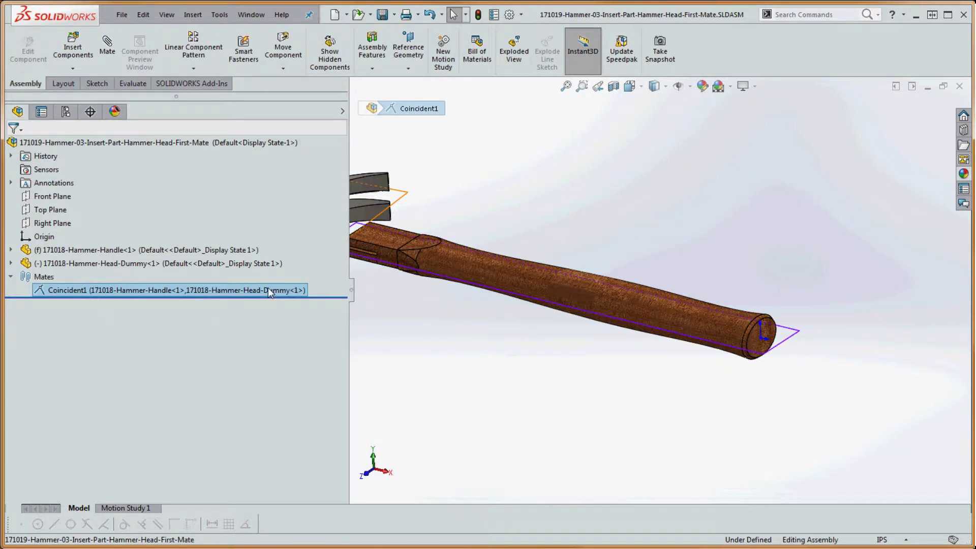
left_click_drag(351, 297, 130, 304)
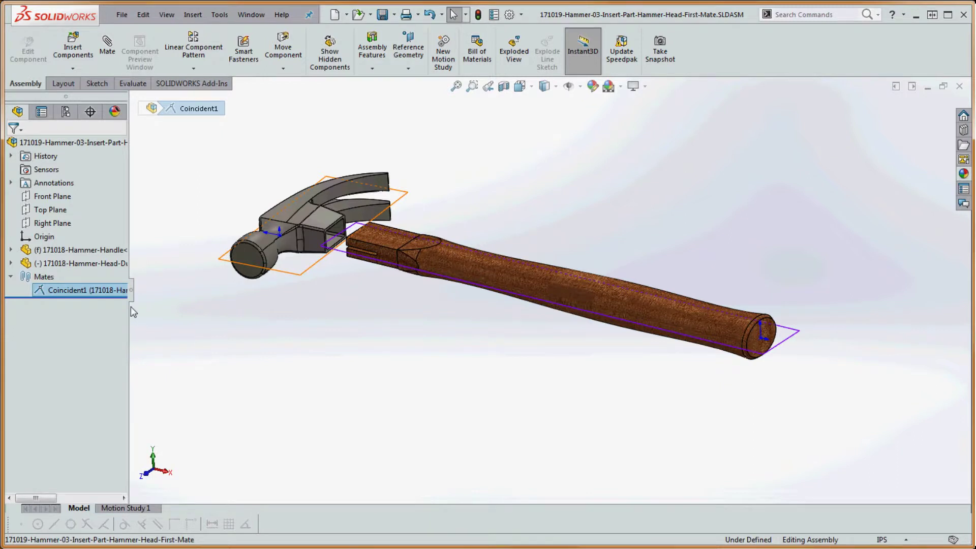
left_click(193, 360)
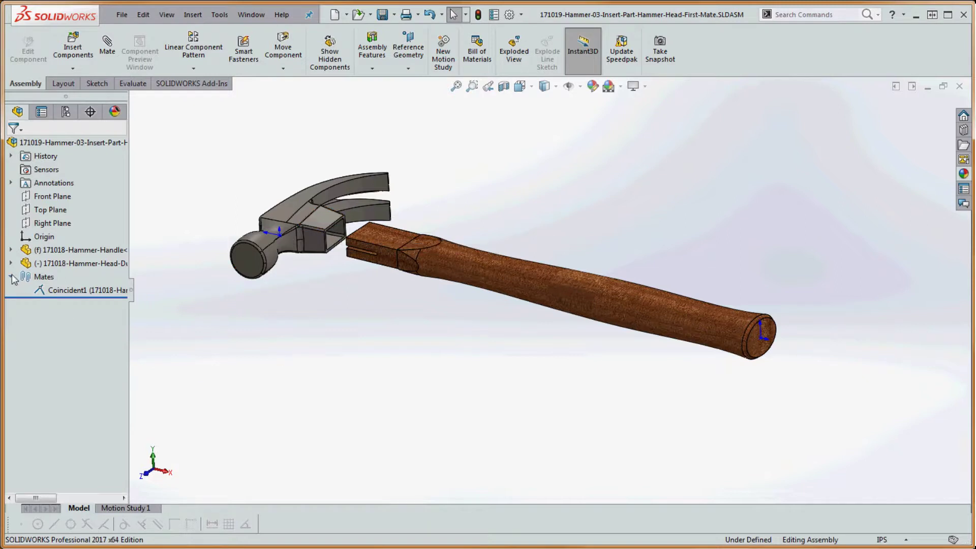
Step: Examine the coincident mate in the handle's own mates folder, and collapse the handle component again
left_click(10, 249)
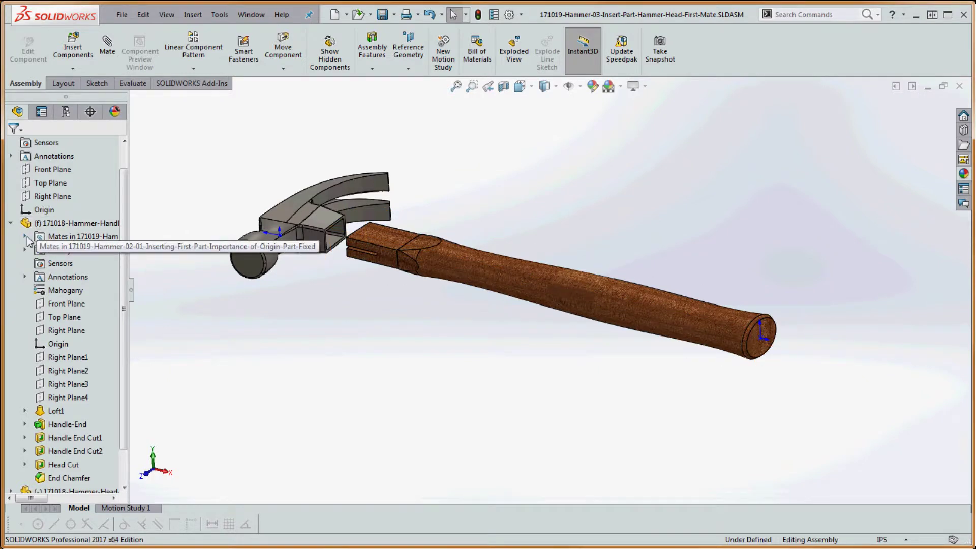
left_click(25, 237)
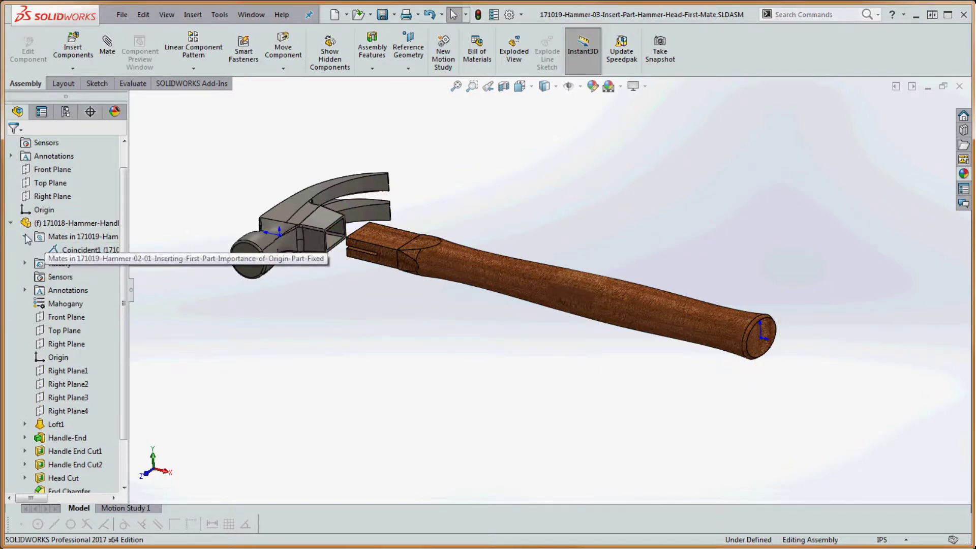
left_click(86, 251)
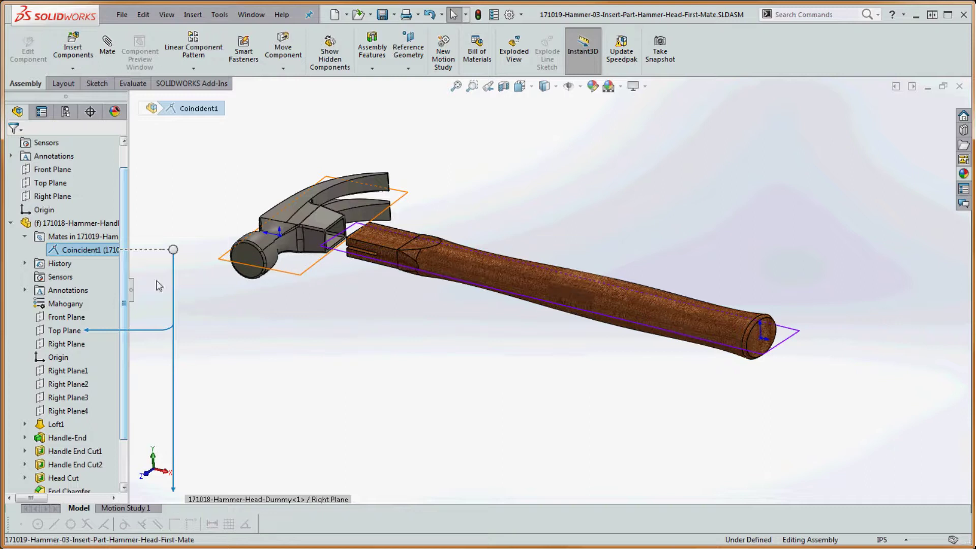
left_click(31, 224)
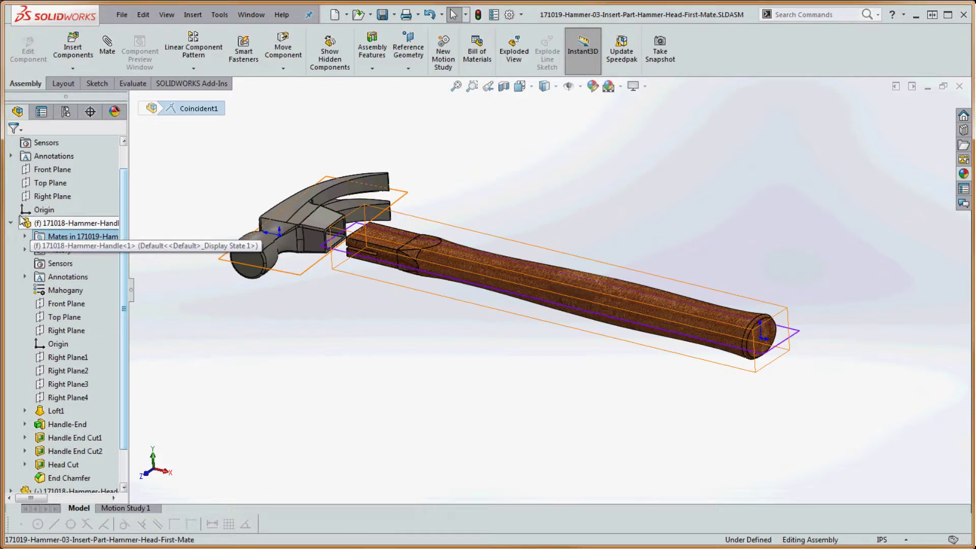
left_click(11, 223)
Step: Examine the coincident mate and the Right Plane it references under the hammer head component, and collapse the component again
left_click(11, 263)
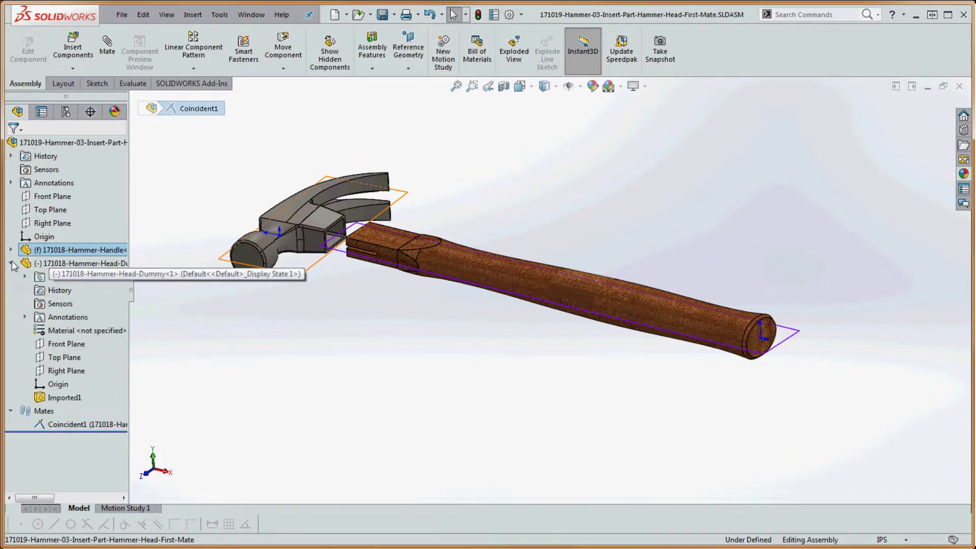
left_click(24, 276)
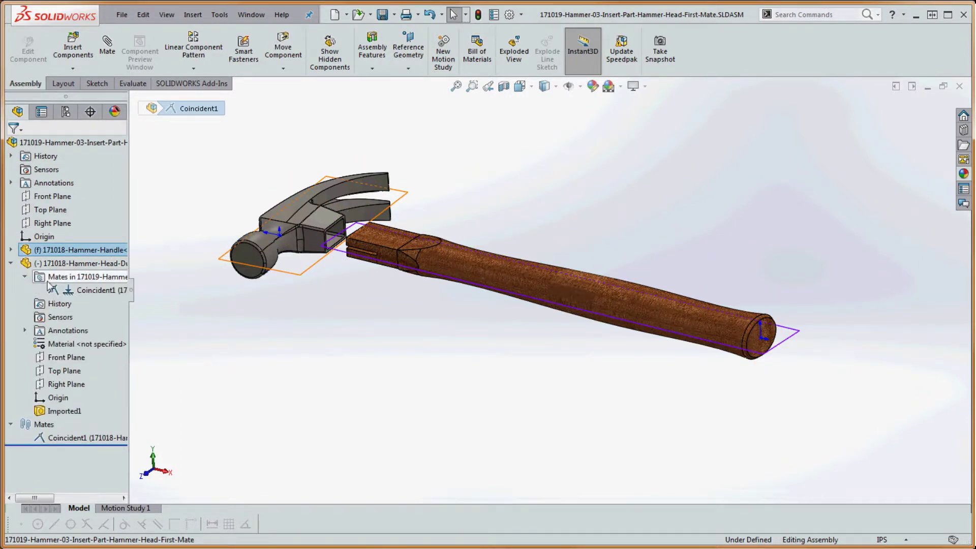
left_click(93, 293)
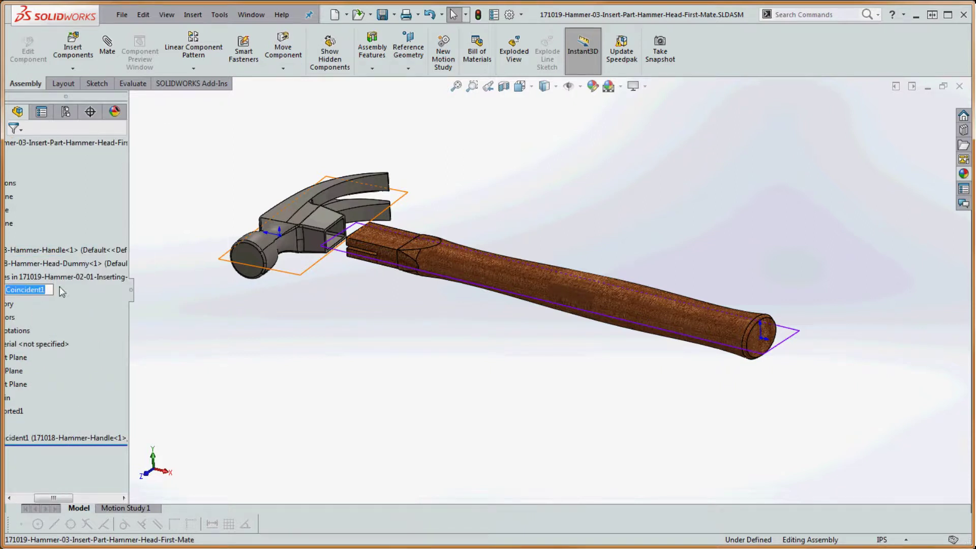
left_click(80, 385)
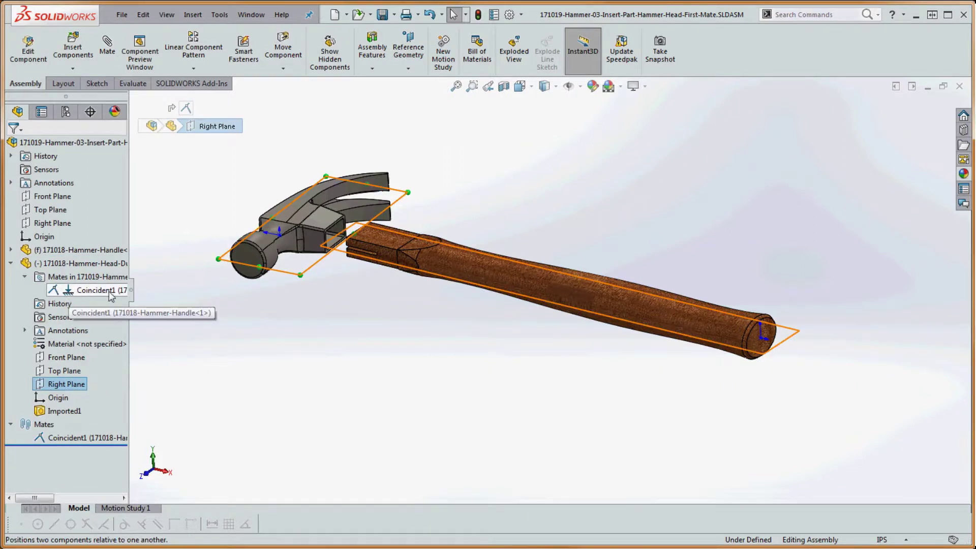
left_click(93, 294)
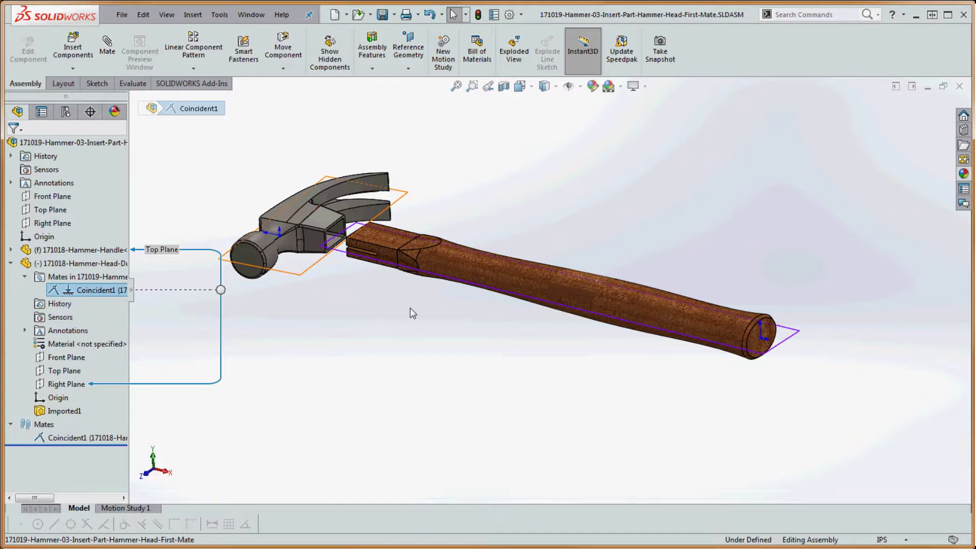
left_click(325, 345)
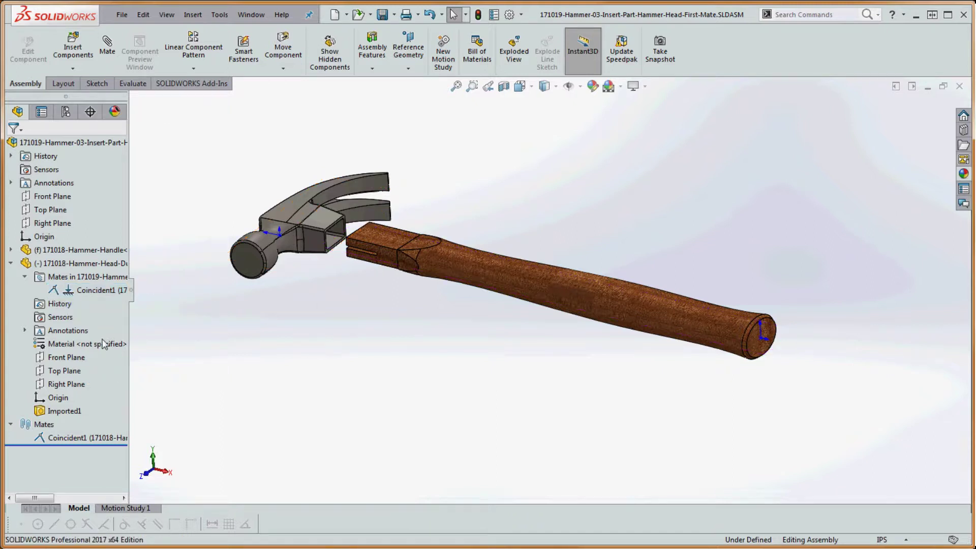
left_click(10, 264)
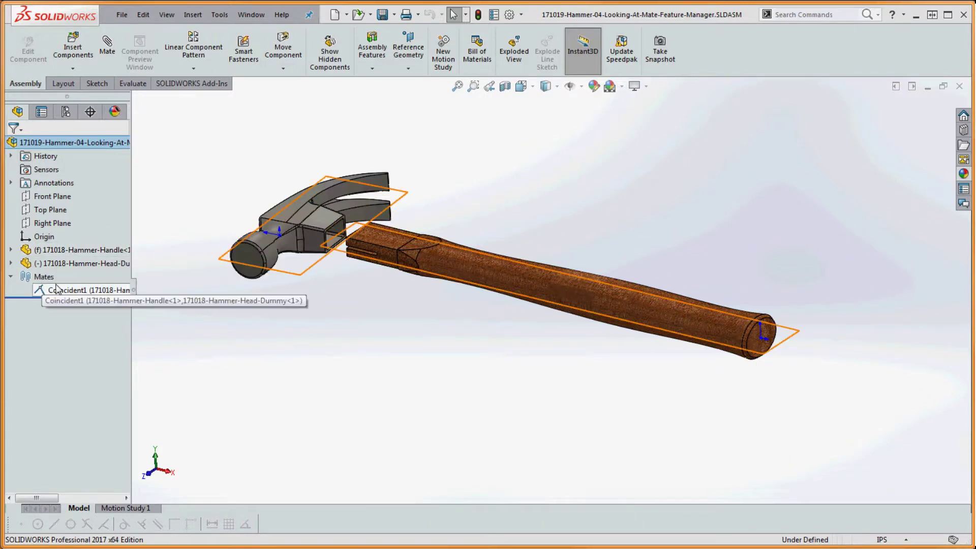
Step: Try to move the fixed handle in the graphics area, and clear the selection
mouse_move(39, 257)
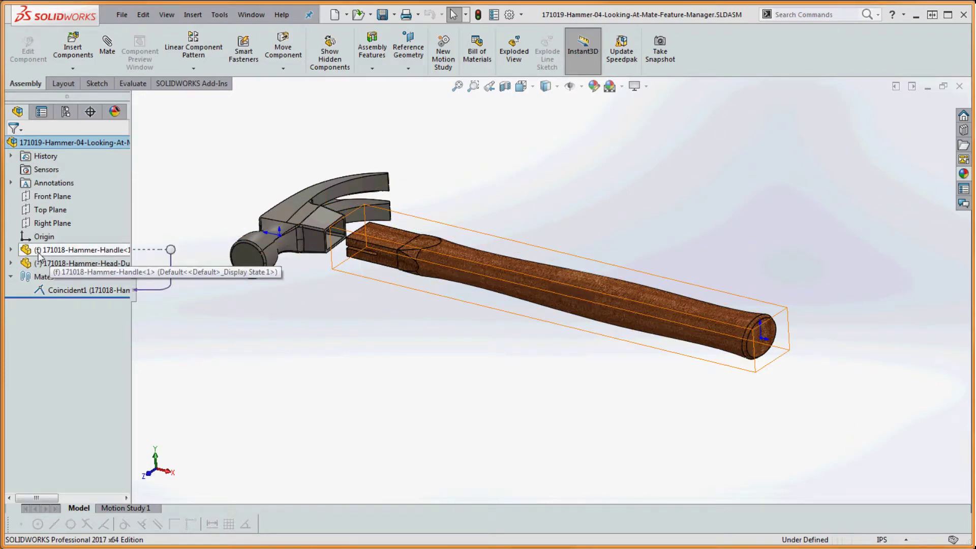
left_click_drag(489, 266, 470, 300)
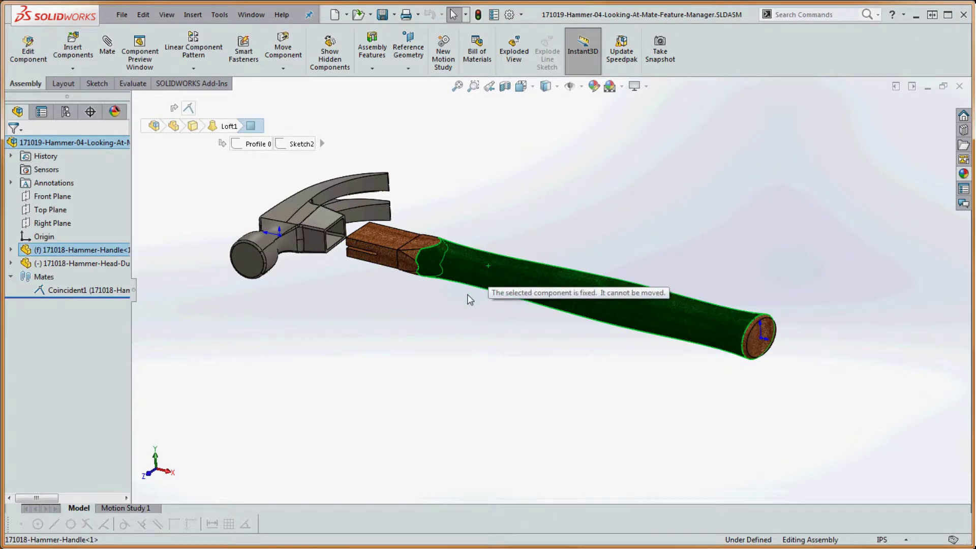
left_click_drag(470, 300, 483, 212)
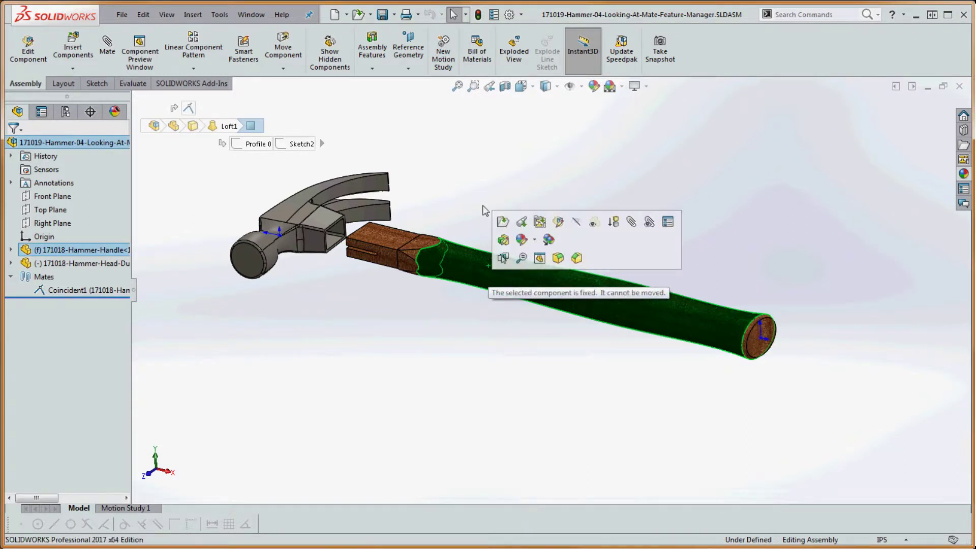
left_click(451, 161)
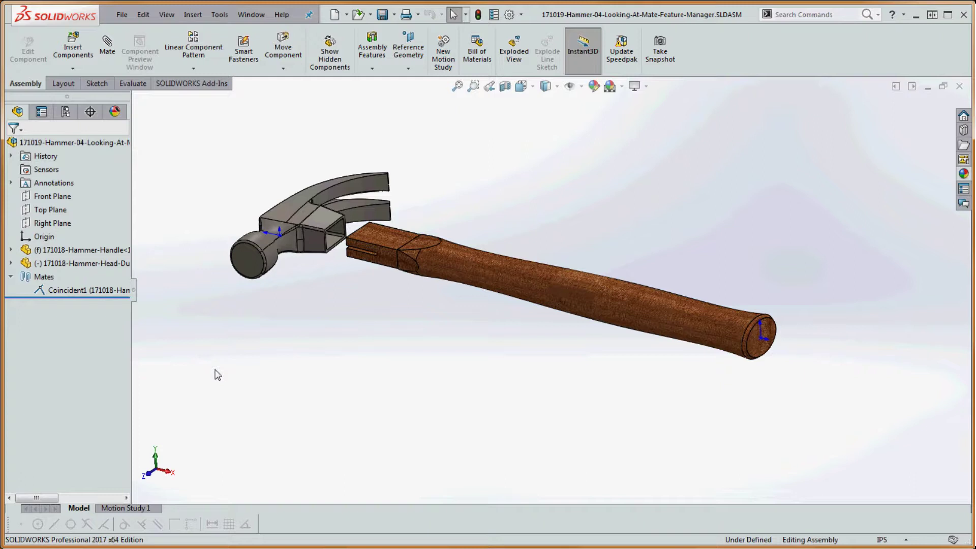
Step: Move the hammer head slightly and rotate it with Rotate Component in Free Drag mode to test its remaining freedom
left_click_drag(274, 217, 280, 210)
left_click(300, 74)
left_click(305, 96)
left_click_drag(340, 240, 310, 262)
left_click_drag(315, 213, 361, 236)
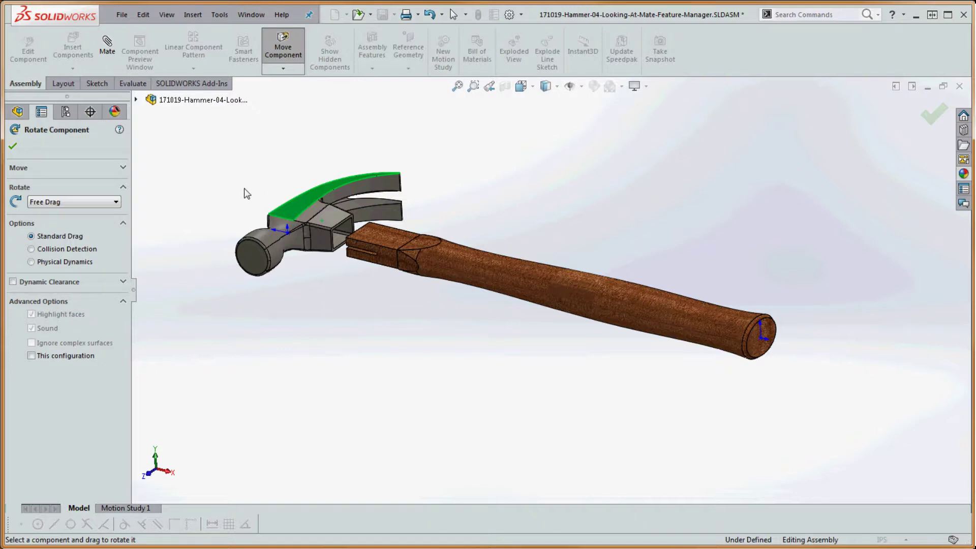
left_click(12, 146)
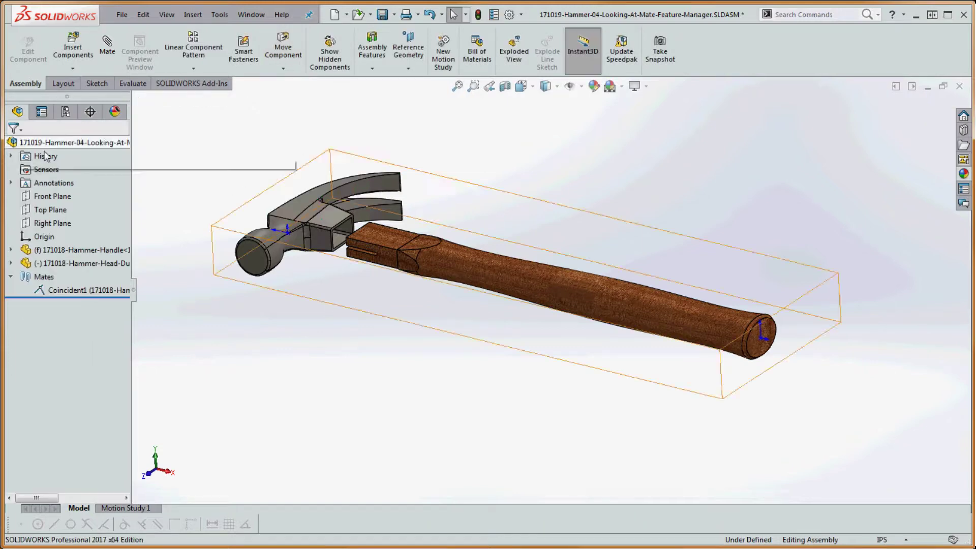
Step: Start a new mate and select the flat side face at the handle's slotted end as the first reference
mouse_move(305, 310)
middle_mouse_down()
mouse_move(288, 309)
mouse_move(306, 309)
middle_mouse_up()
middle_click_drag(363, 295, 313, 361)
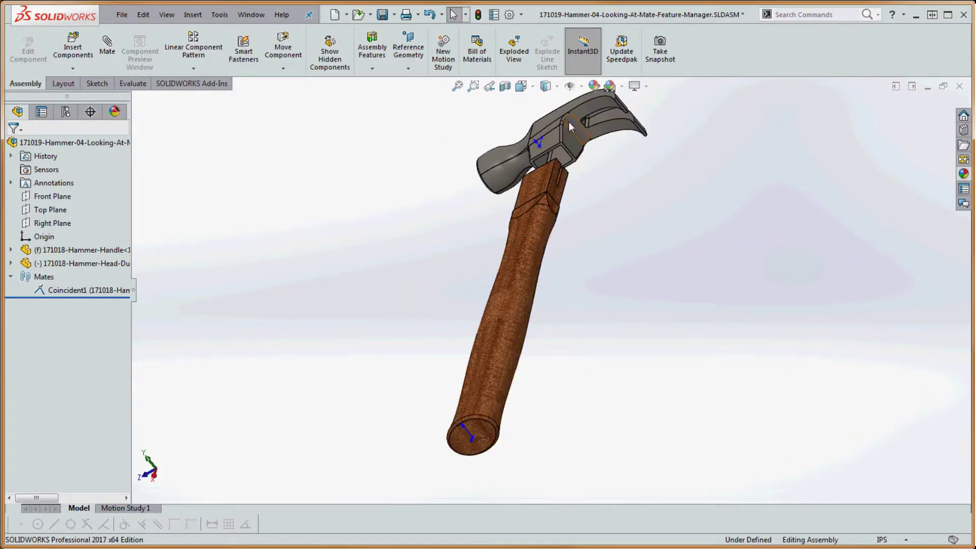
scroll(569, 121, "down", 10)
scroll(464, 296, "up", 10)
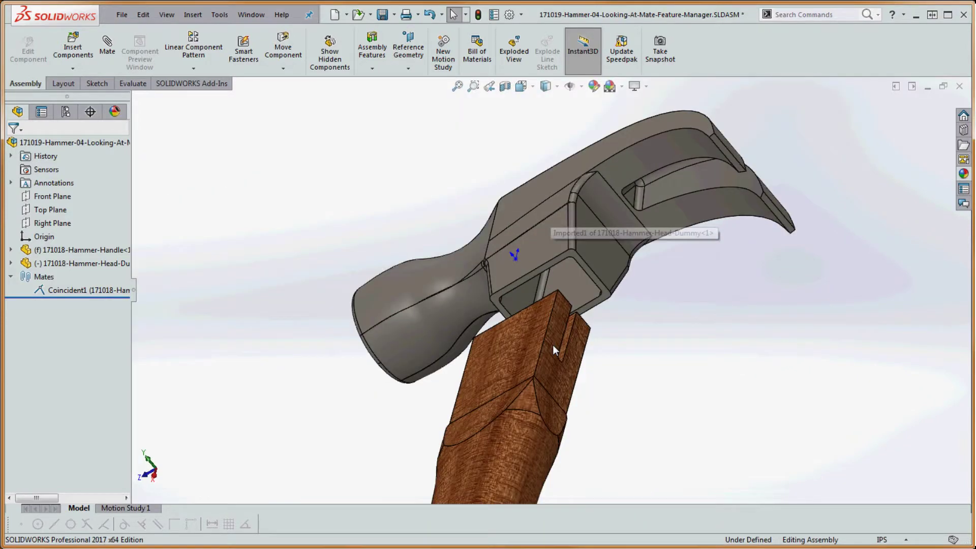
middle_click_drag(562, 335, 473, 297)
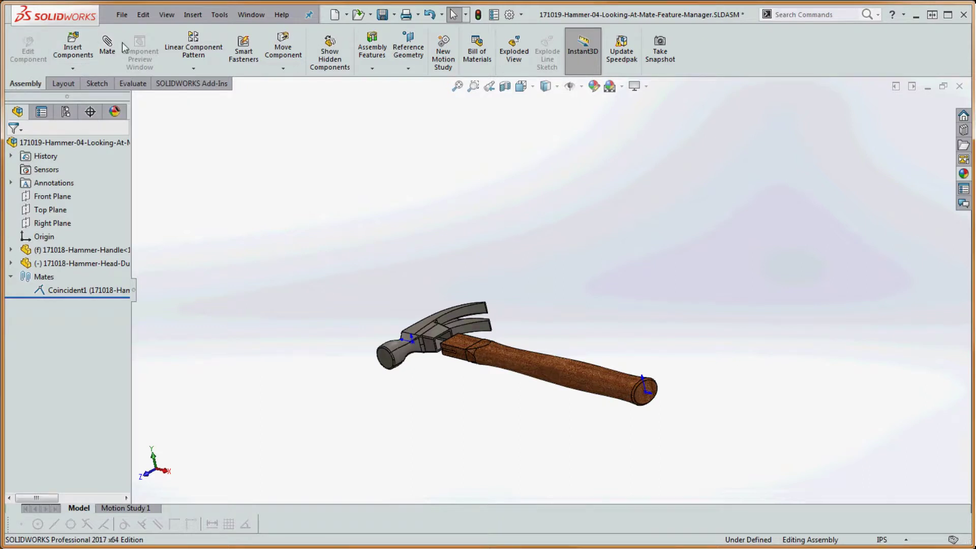
left_click(106, 54)
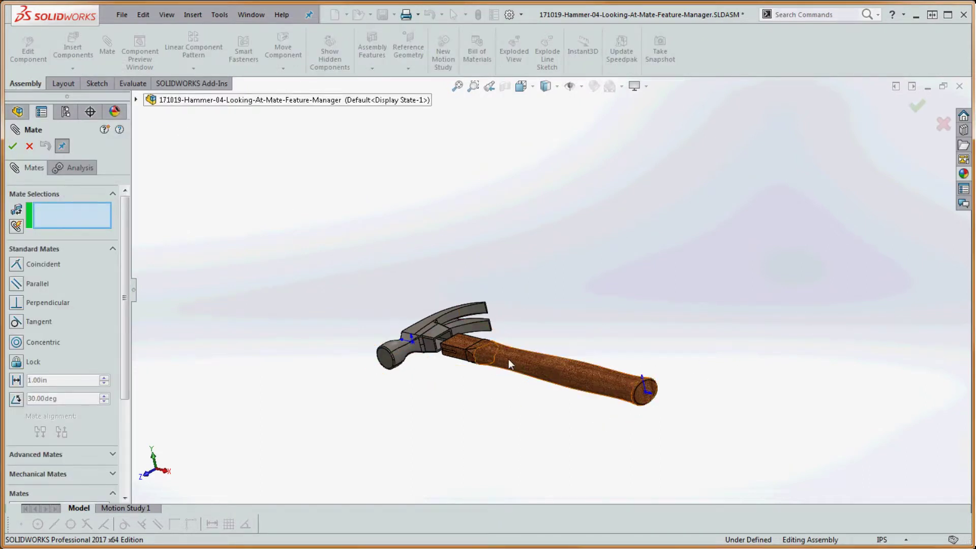
scroll(474, 354, "down", 2)
scroll(478, 341, "down", 3)
left_click(484, 328)
scroll(496, 377, "down", 2)
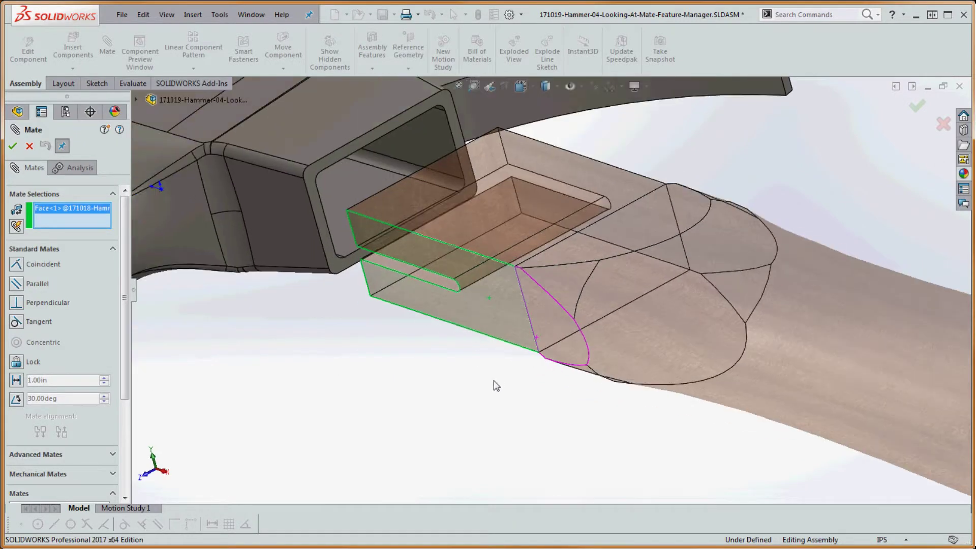
Step: Select the inner side face of the hammer head's socket as the second mate reference
scroll(508, 377, "up", 1)
scroll(554, 353, "up", 2)
scroll(613, 325, "down", 2)
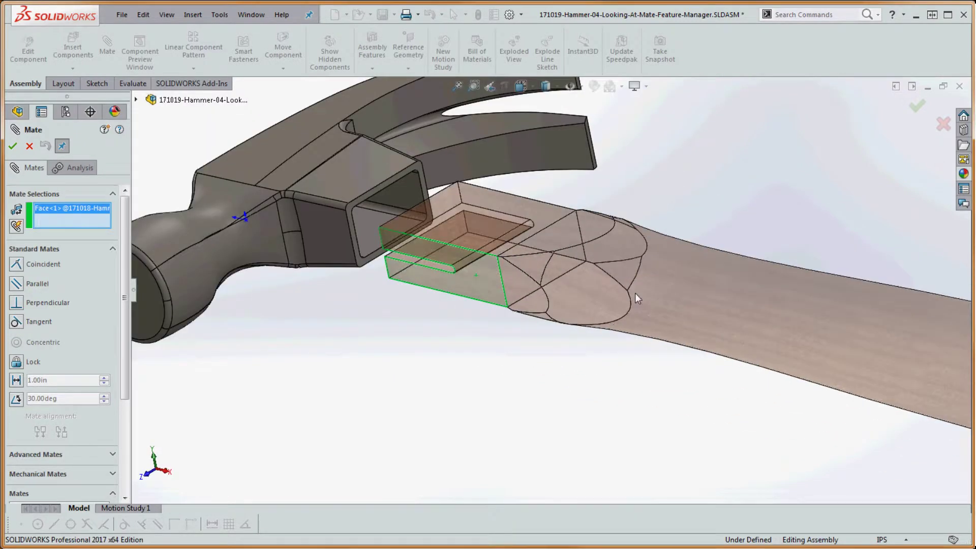
scroll(701, 319, "up", 3)
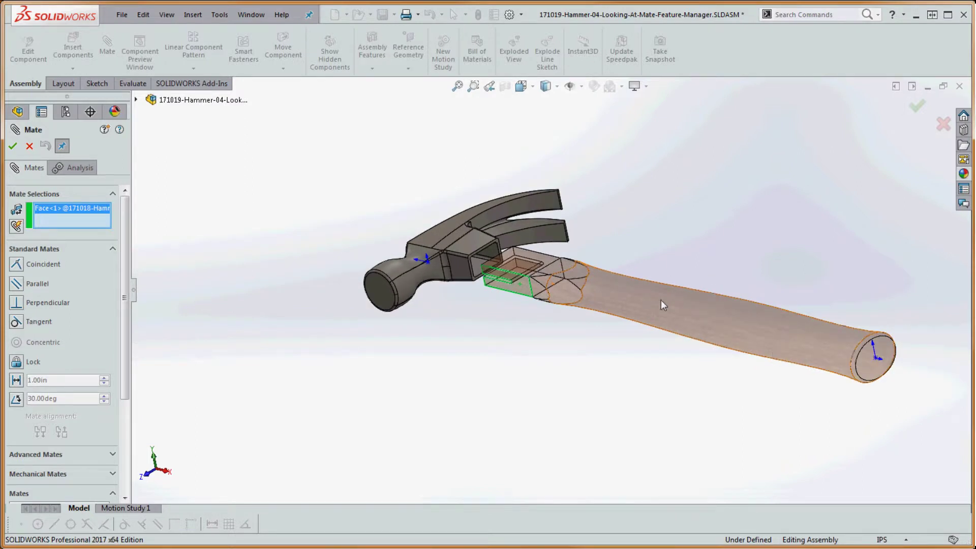
middle_click_drag(663, 301, 475, 334)
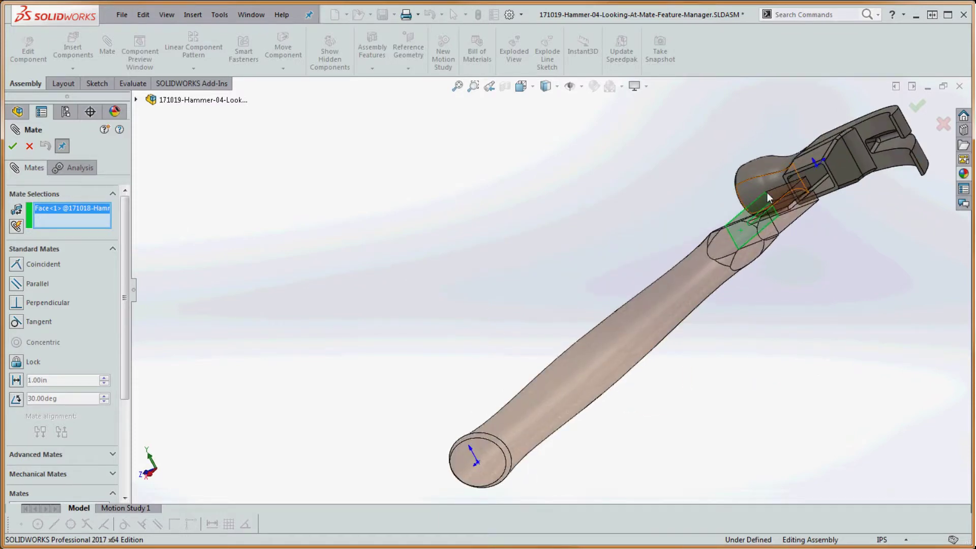
scroll(787, 184, "down", 5)
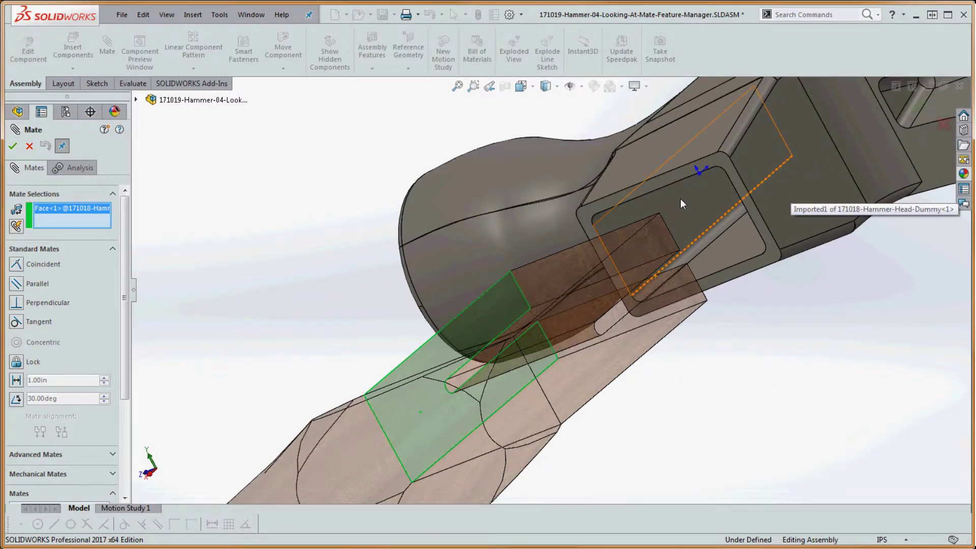
left_click(681, 199)
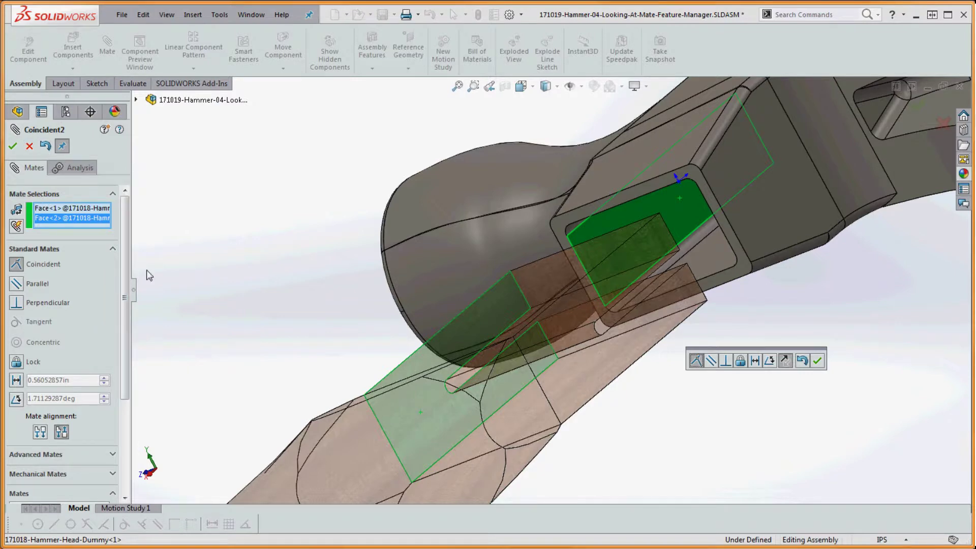
Step: Look over the mate options, and try Parallel and Perpendicular as the mate type between the two selected faces
scroll(128, 342, "down", 3)
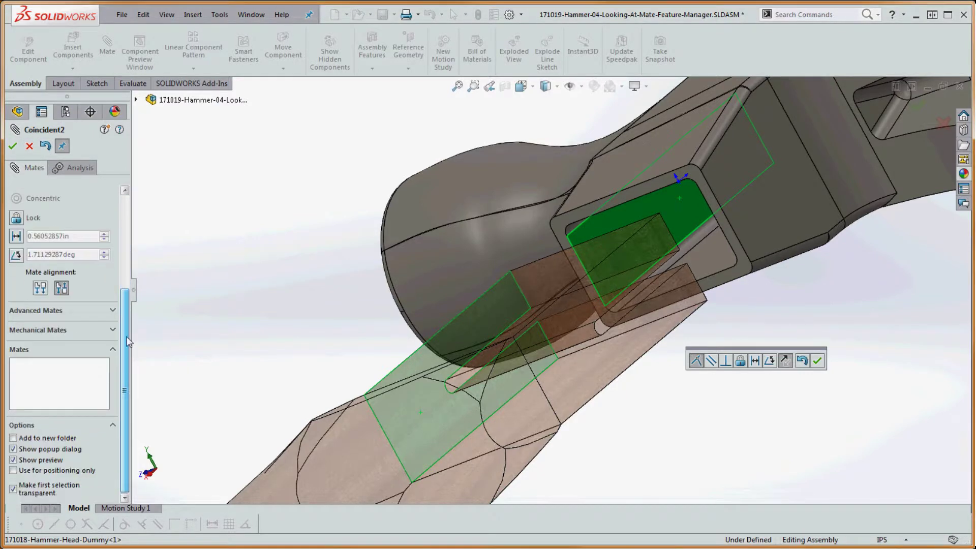
scroll(128, 341, "up", 3)
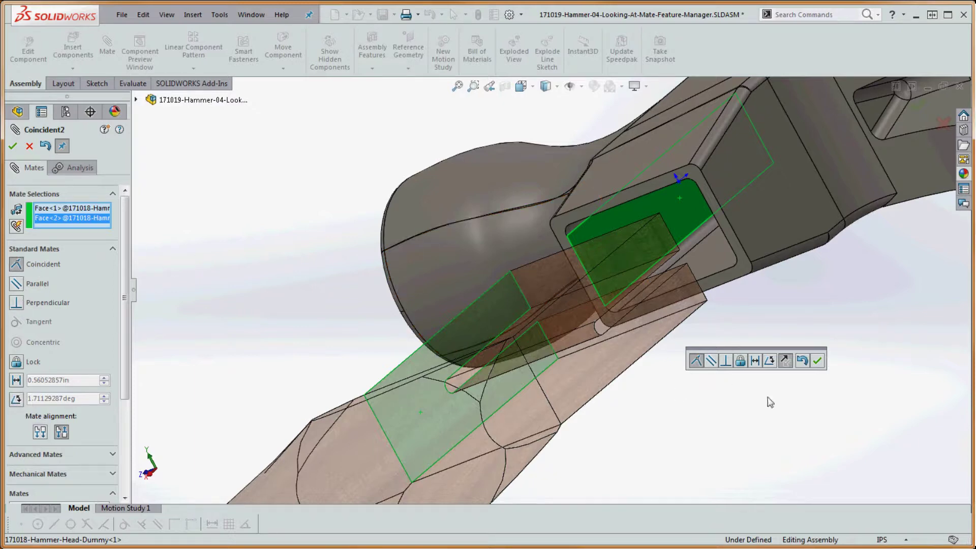
left_click(711, 361)
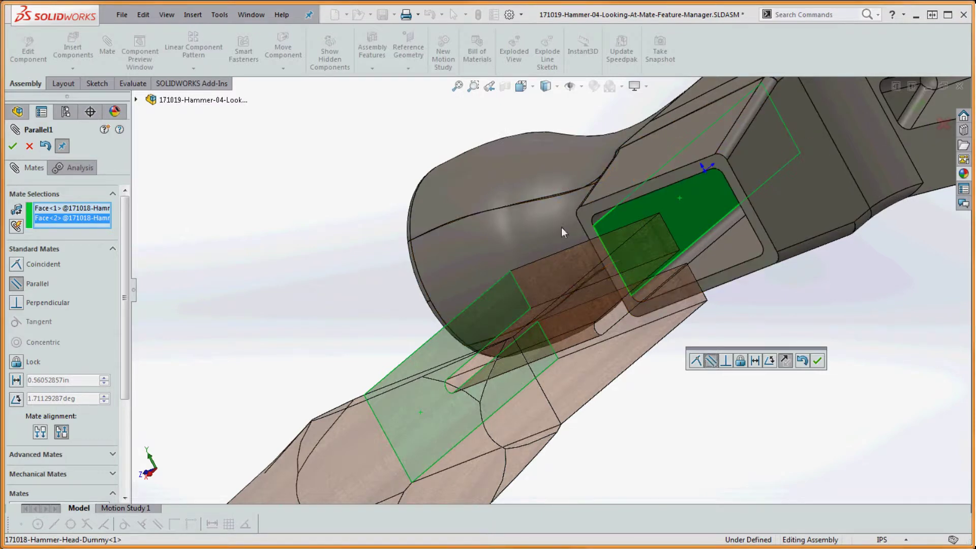
left_click(725, 362)
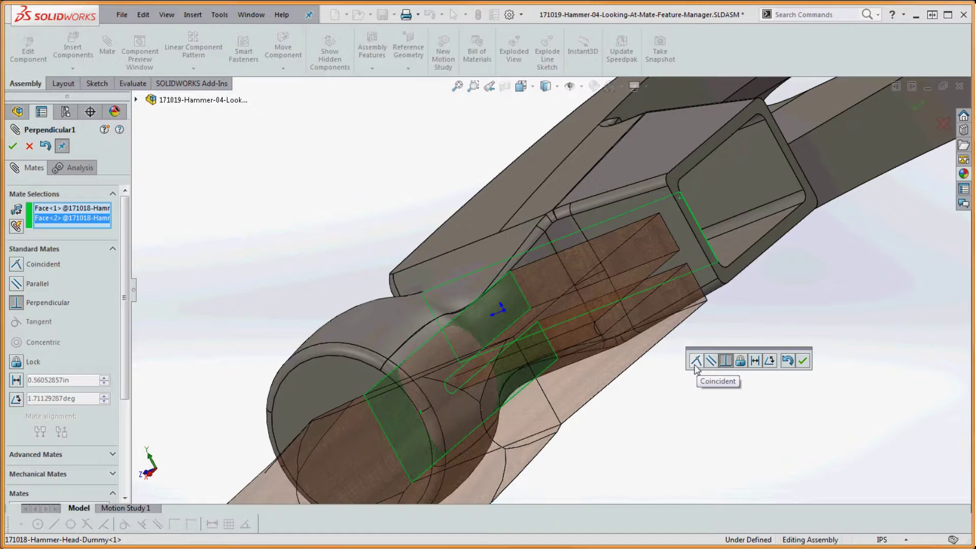
Step: Try a 1 in distance mate between the handle's side face and the socket's inner face, and flip its dimension direction
left_click(756, 361)
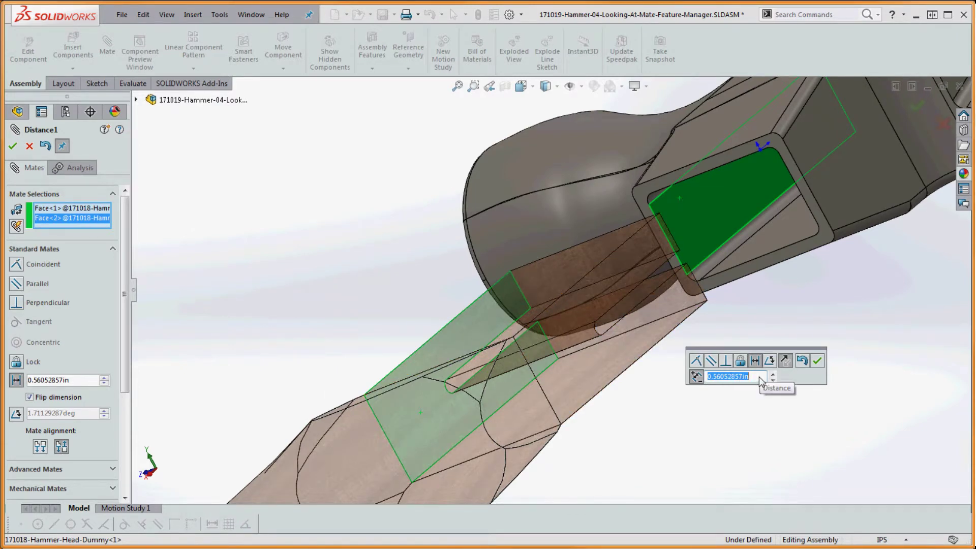
type("1")
key("Return")
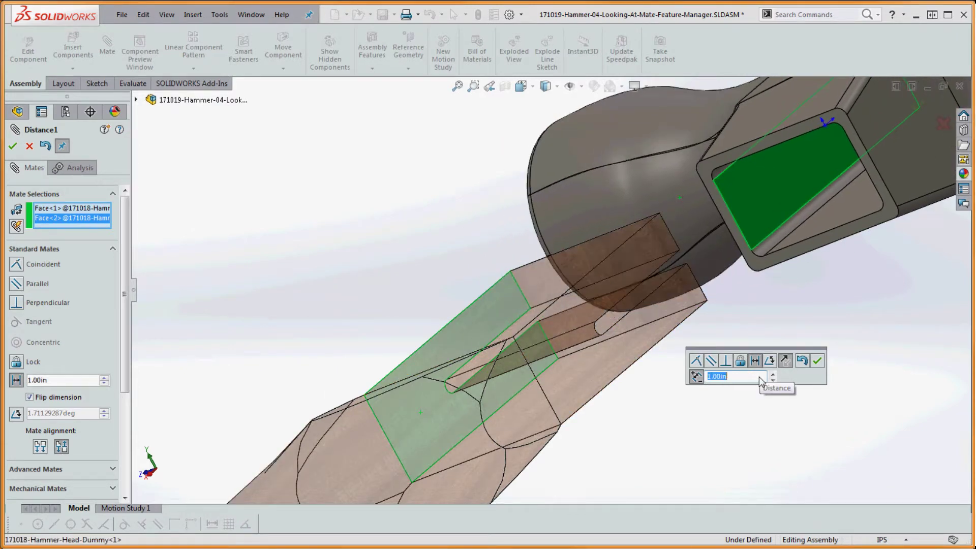
left_click(697, 376)
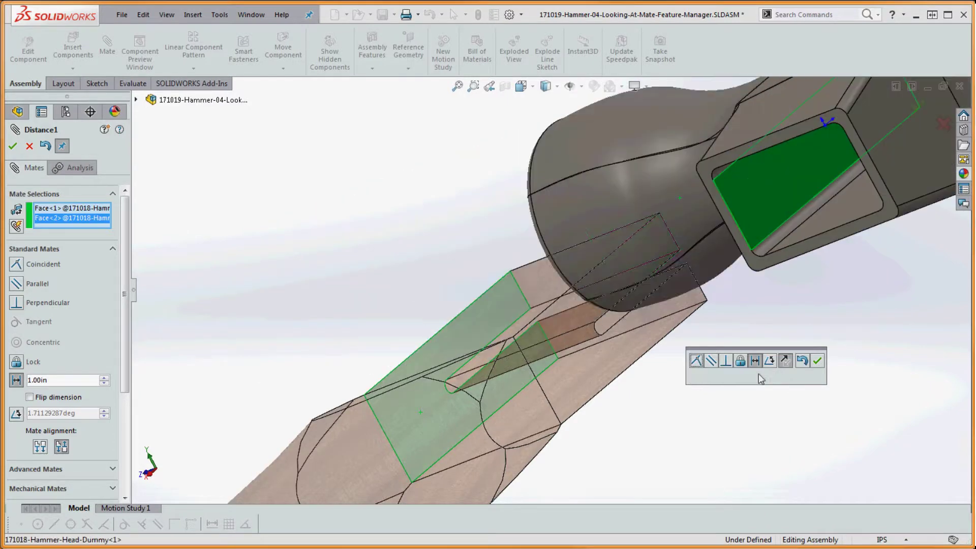
Step: Try a 20 degree angle mate between the two faces, flipping the dimension to the other side and back
left_click(770, 360)
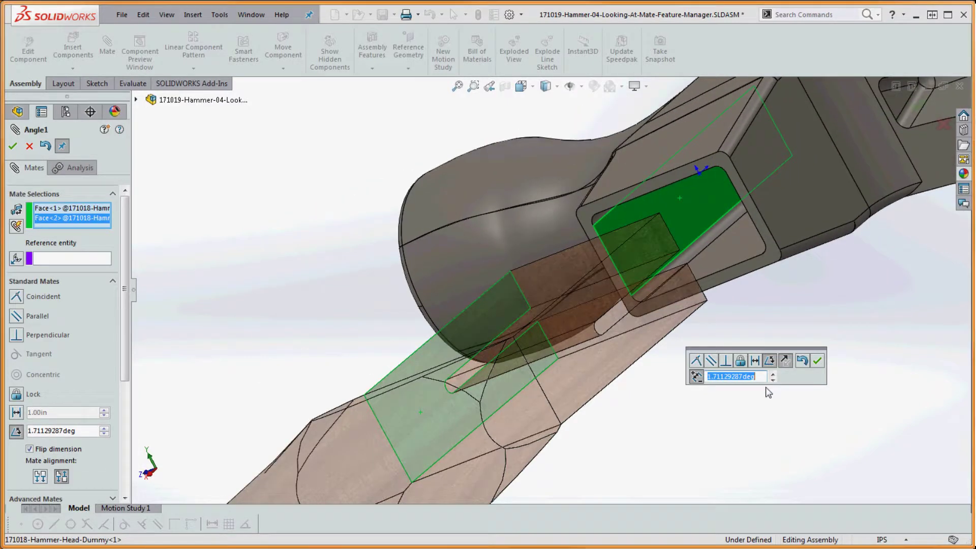
type("20.00deg")
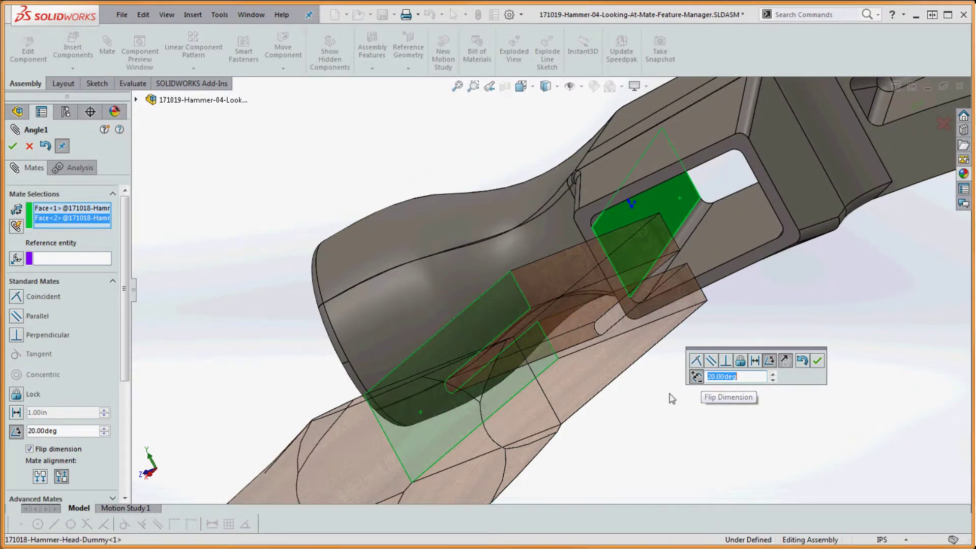
left_click(698, 379)
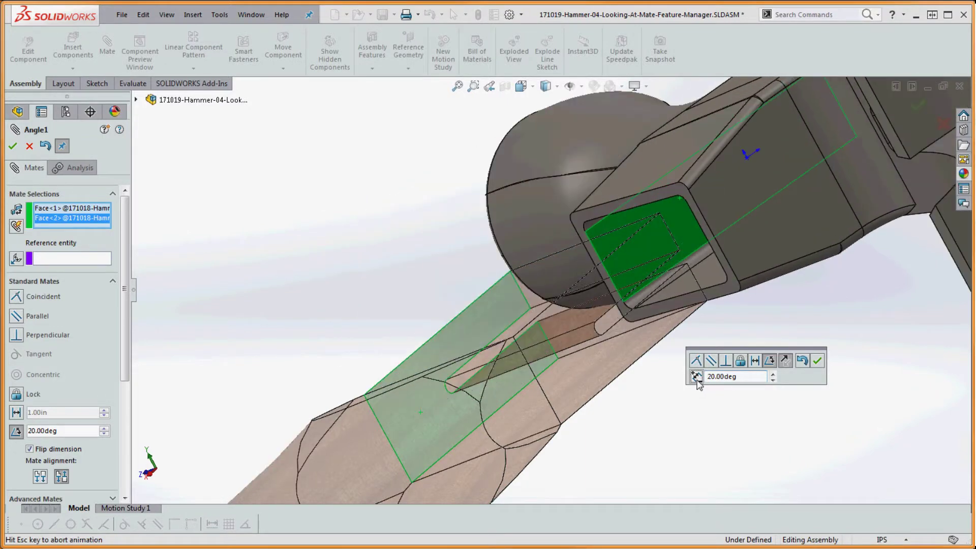
left_click(697, 379)
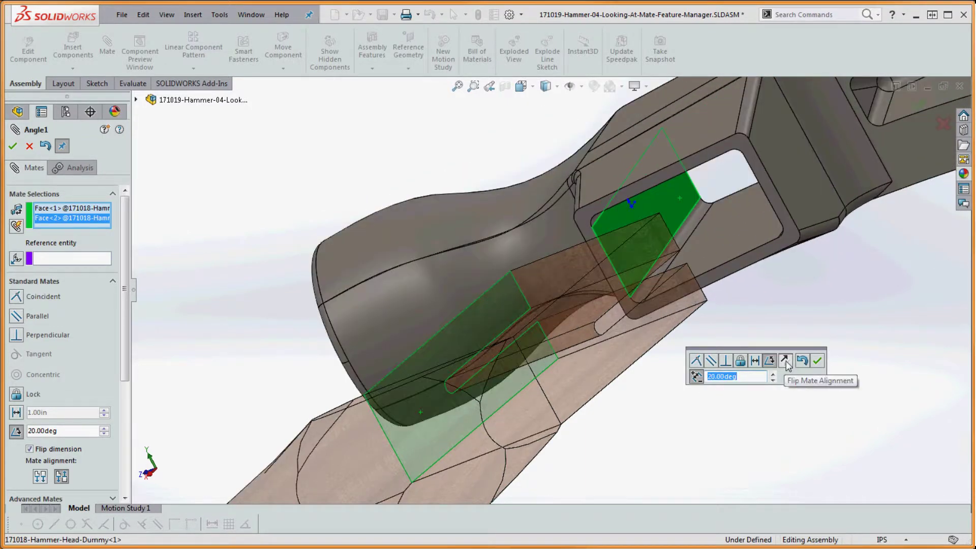
Step: Make the handle's side face and the socket's inner face coincident, and leave the Mate command
left_click(695, 360)
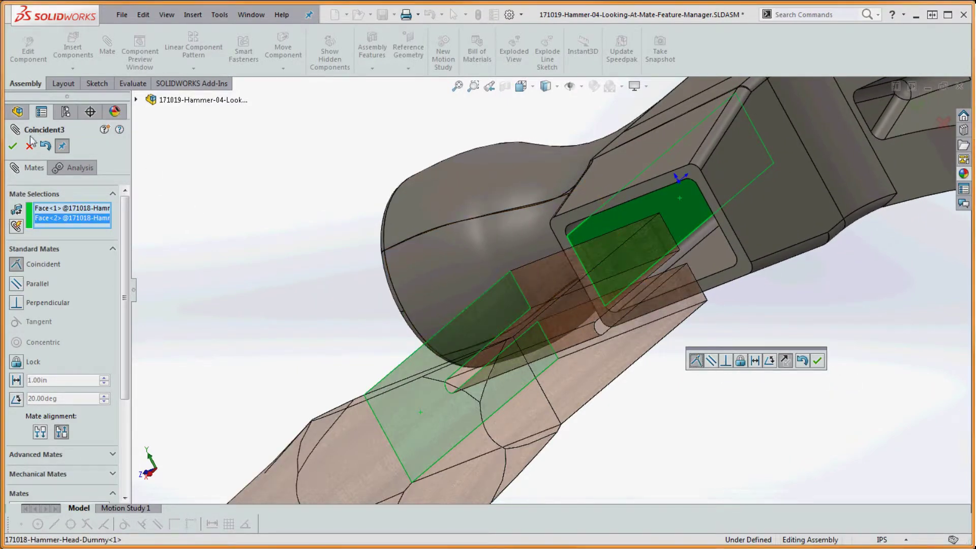
left_click(13, 146)
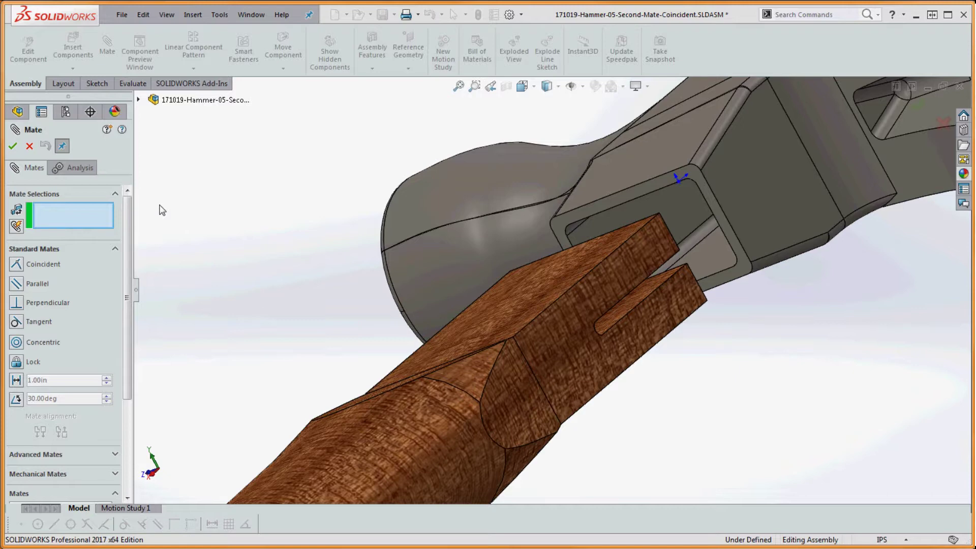
left_click(29, 146)
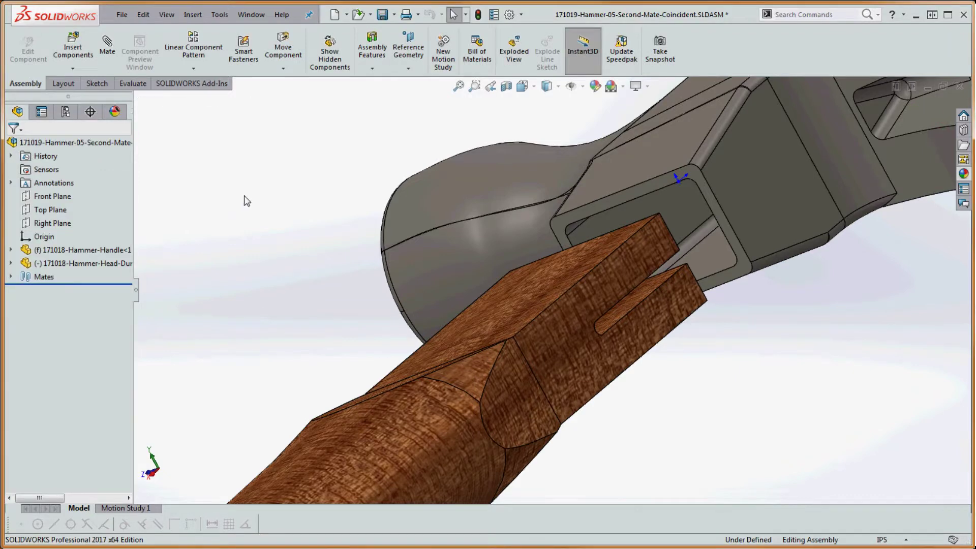
Step: Try to rotate the hammer head with Rotate Component in Free Drag mode, and exit the command
scroll(535, 378, "down", 10)
middle_click_drag(537, 379, 651, 386)
scroll(316, 262, "up", 10)
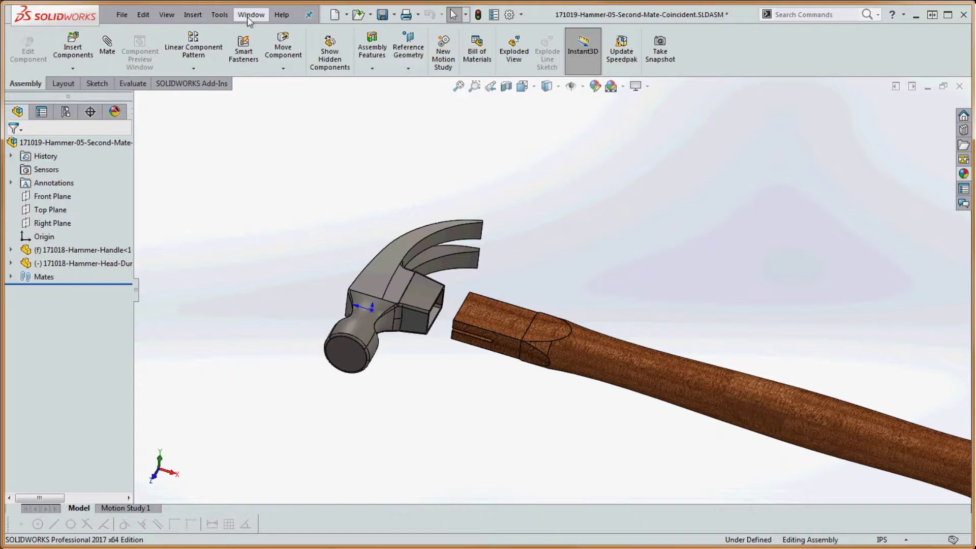
left_click(293, 72)
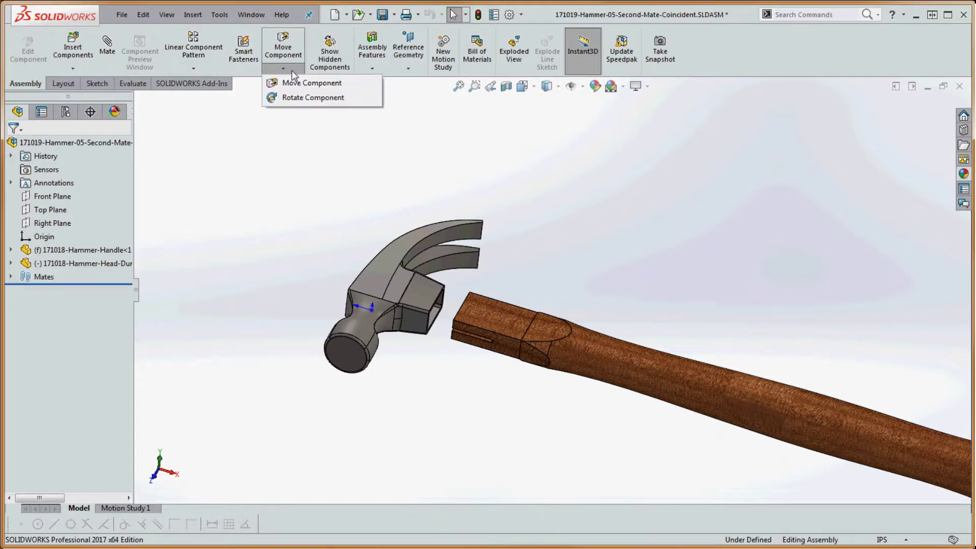
left_click(307, 99)
mouse_move(400, 297)
left_mouse_down()
mouse_move(384, 248)
mouse_move(444, 263)
mouse_move(556, 364)
mouse_move(552, 311)
mouse_move(406, 285)
mouse_move(398, 240)
mouse_move(406, 281)
left_mouse_up()
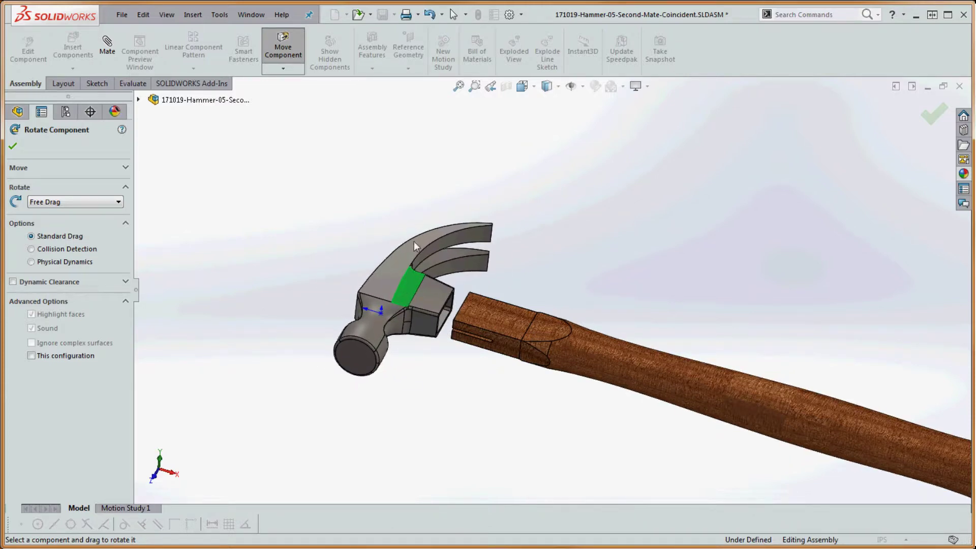
key("Escape")
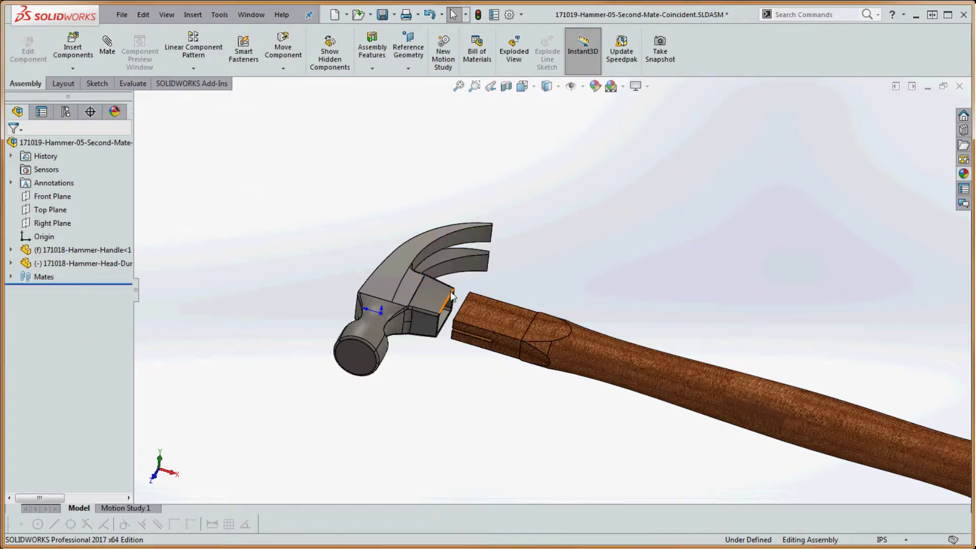
Step: Move the hammer head slightly back and forth near the handle's end to test its remaining freedom, and clear the selection
left_click_drag(384, 275, 382, 312)
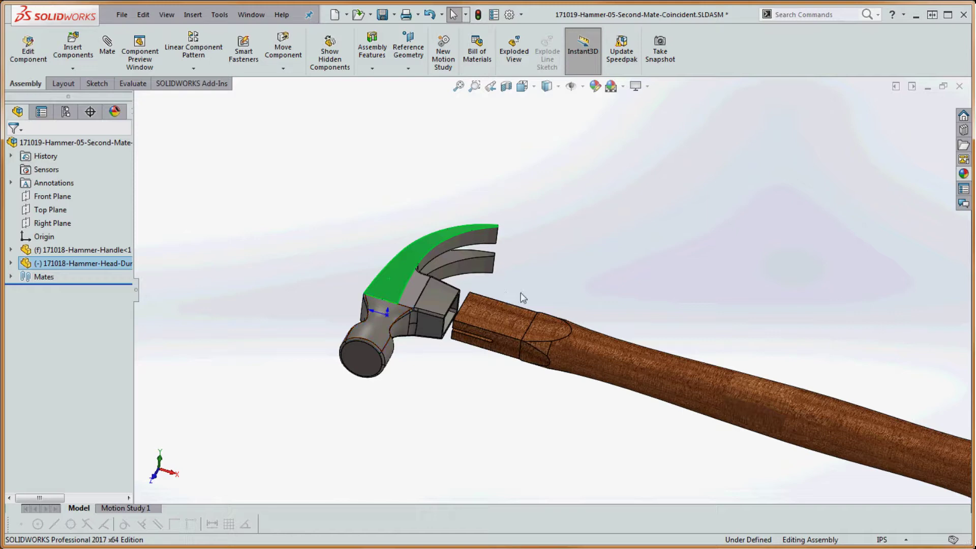
mouse_move(429, 304)
left_mouse_down()
mouse_move(444, 313)
mouse_move(413, 303)
left_mouse_up()
left_click(455, 385)
Step: Slide the hammer head onto the handle's slotted end by hand, and clear the selection
middle_click_drag(492, 354, 457, 341)
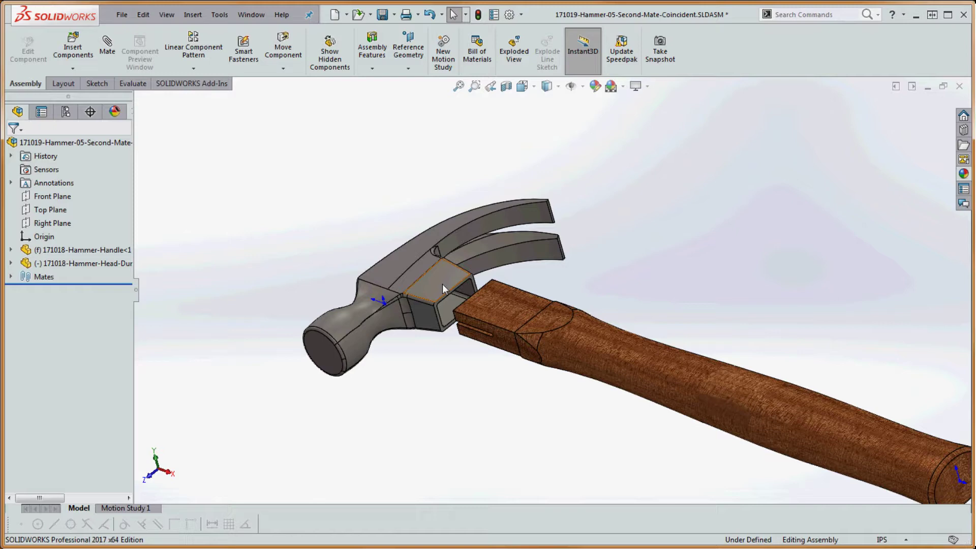
middle_click_drag(553, 283, 520, 286)
middle_click_drag(477, 329, 599, 373)
left_click_drag(407, 261, 503, 342)
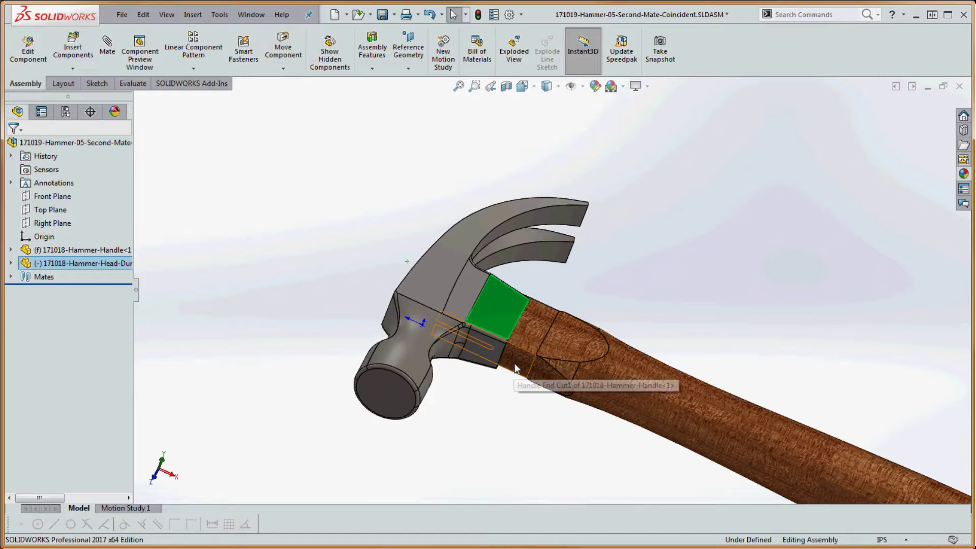
left_click(523, 410)
Step: Examine how the hammer head's socket fits around the handle near its tapered shoulder
scroll(548, 344, "down", 5)
scroll(547, 343, "down", 3)
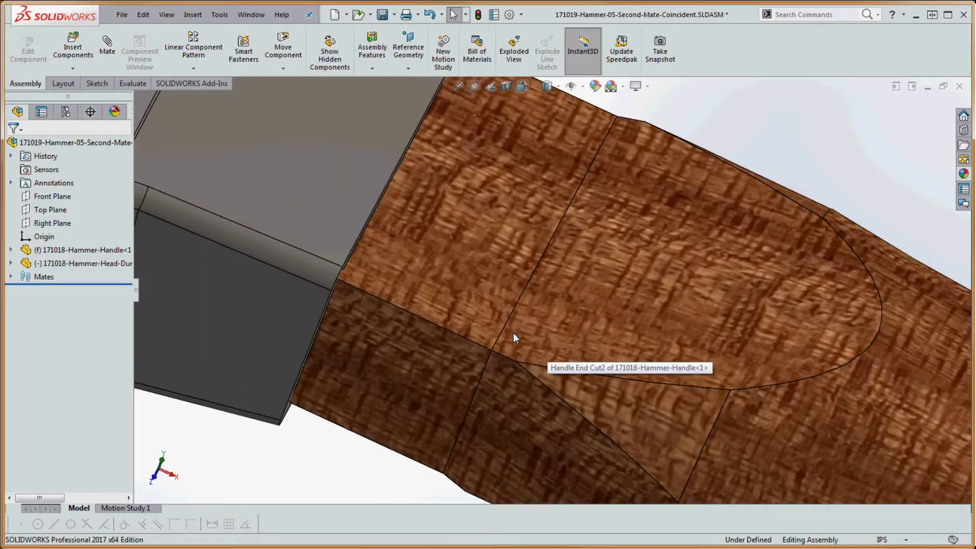
scroll(529, 311, "up", 5)
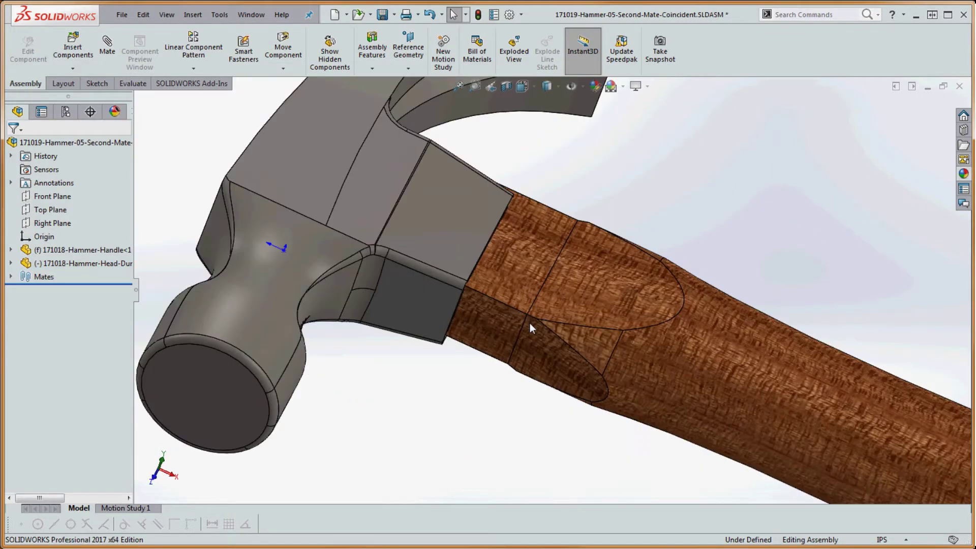
scroll(504, 315, "down", 3)
scroll(482, 264, "up", 2)
scroll(536, 339, "up", 4)
scroll(513, 263, "down", 2)
Step: Pull the hammer head back off the handle, pick the handle's split end face to point it out, and deselect it
left_click_drag(514, 261, 384, 166)
middle_click_drag(441, 334, 572, 378)
left_click(492, 257)
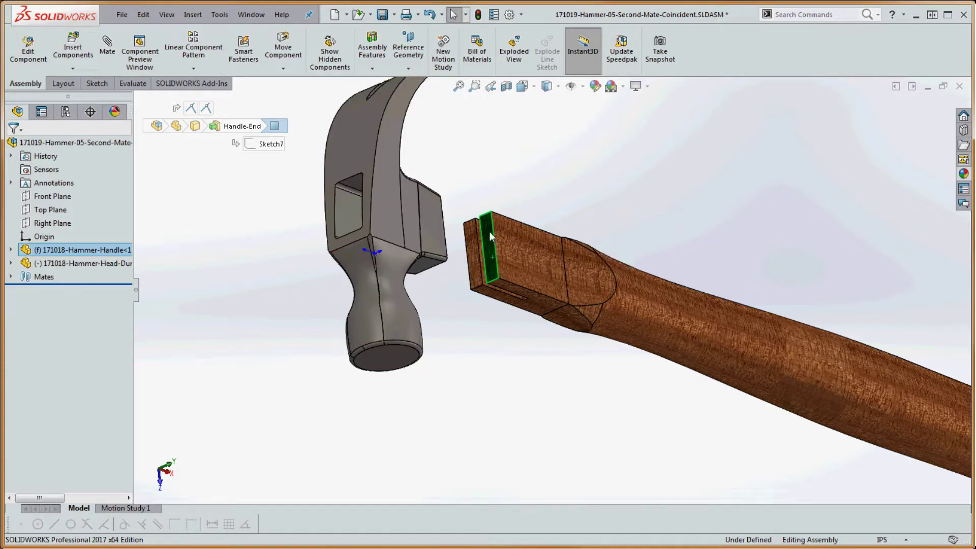
left_click(527, 188)
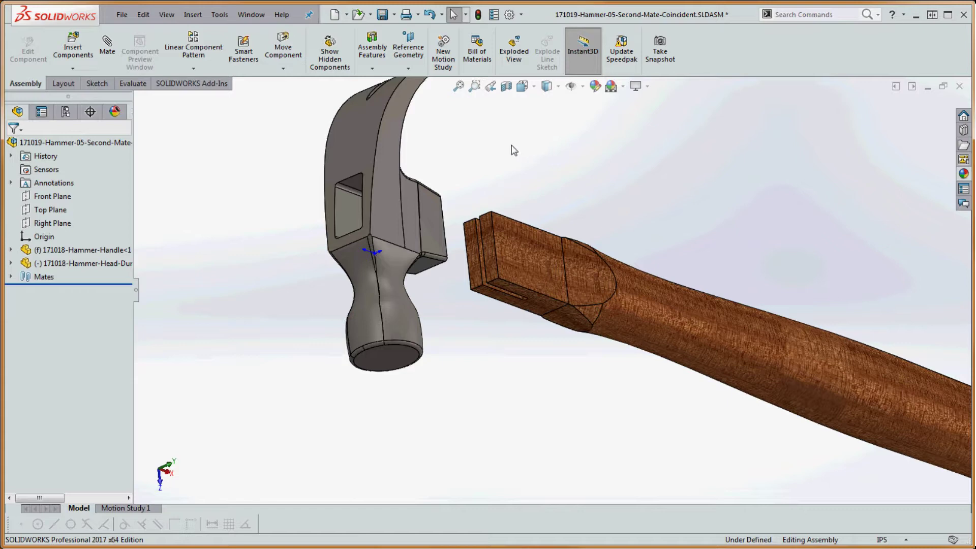
Step: Start a mate between the handle's split end face and the head's edge below the socket opening, and check the coincident preview
left_click(489, 246)
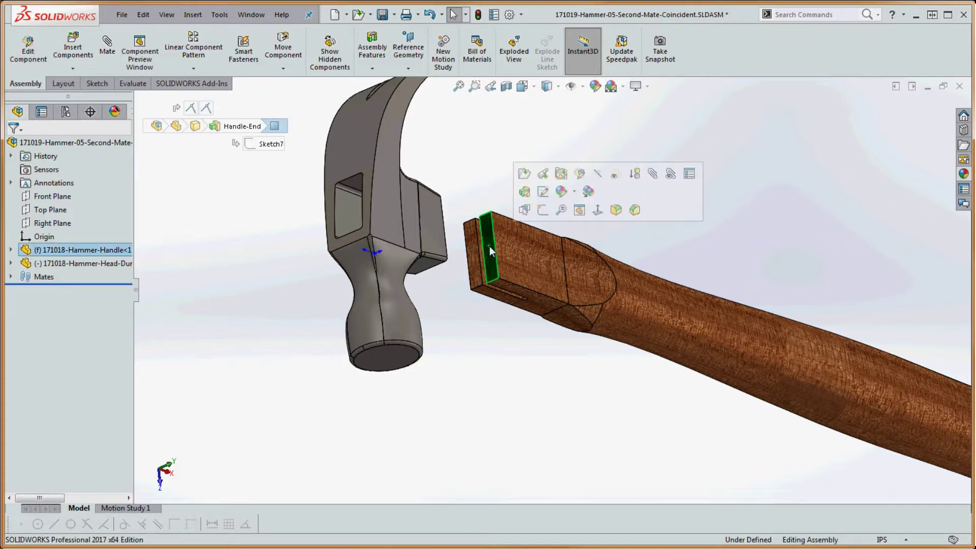
left_click(359, 240)
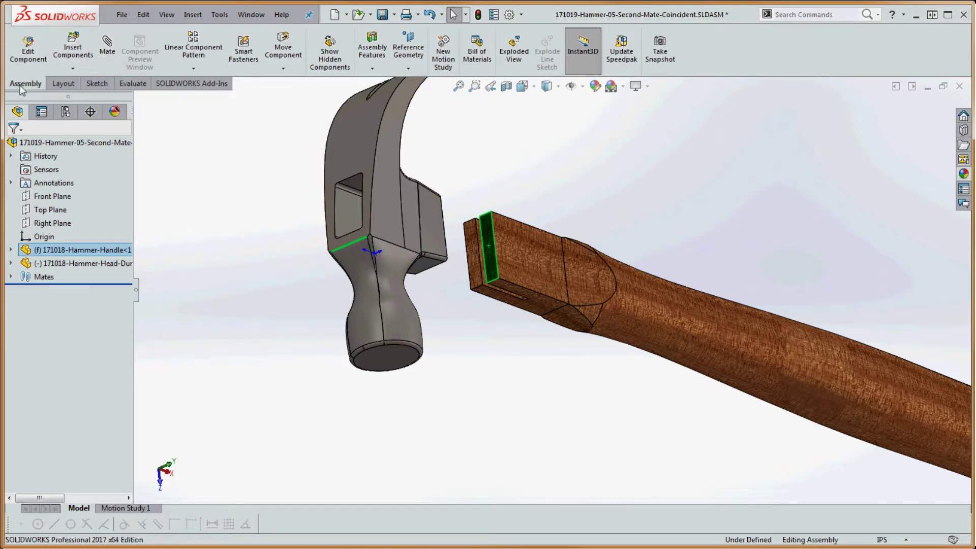
left_click(109, 47)
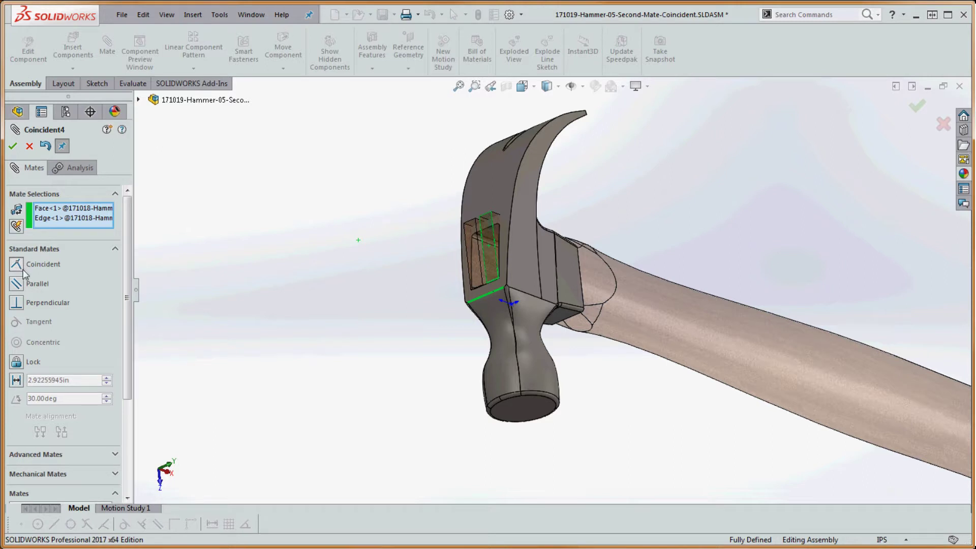
middle_click_drag(564, 366, 514, 386)
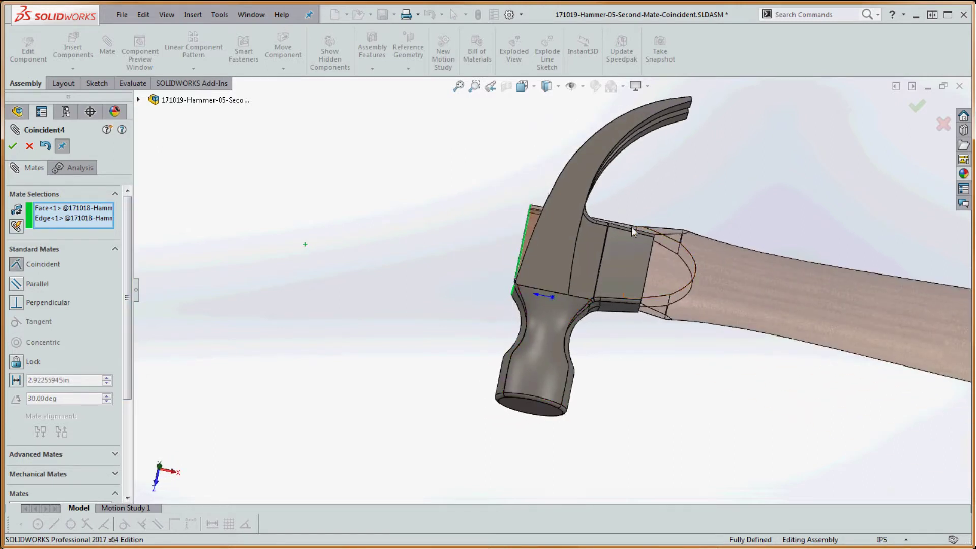
middle_click_drag(648, 293, 701, 397)
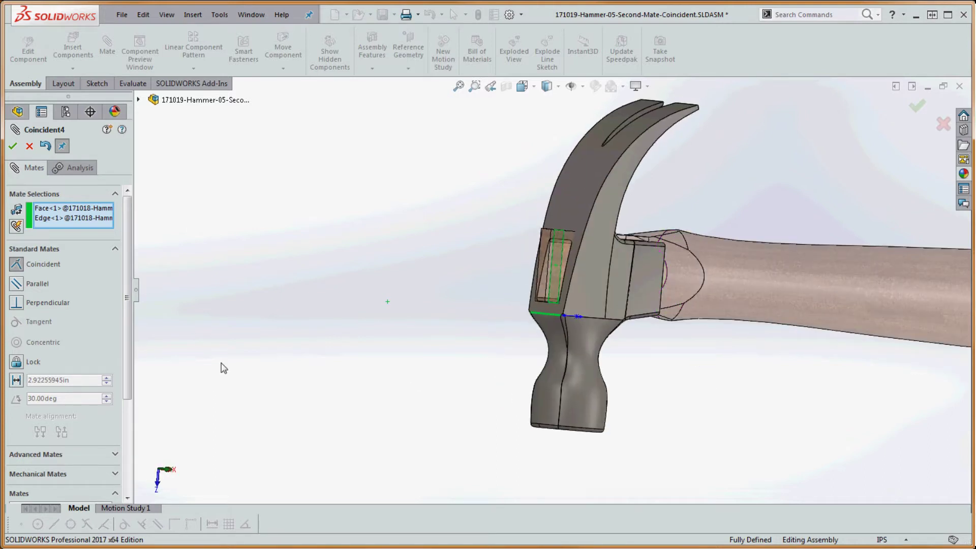
Step: Change the mate to a distance mate of 0.25 in, and inspect the head's position on the handle
left_click(16, 380)
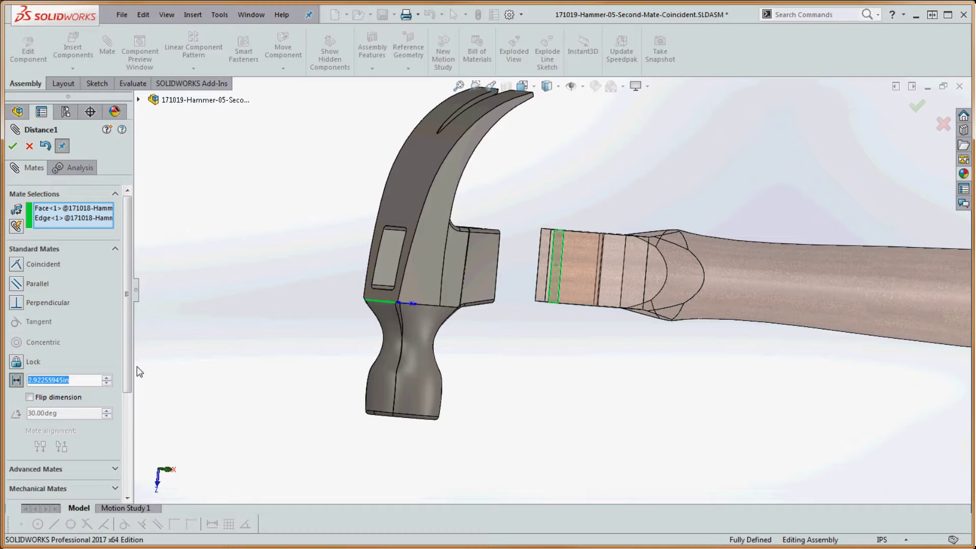
type(".25")
key("Return")
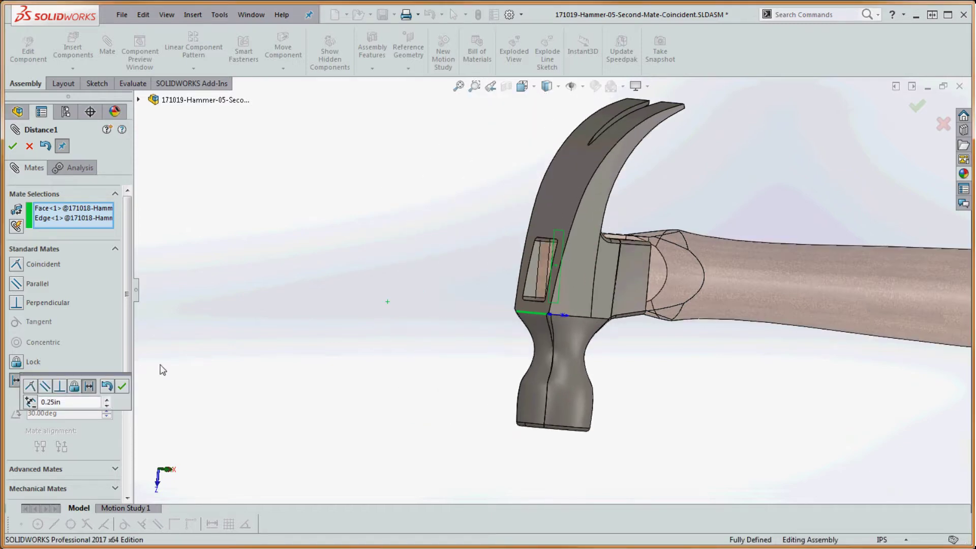
middle_click_drag(708, 401, 655, 409)
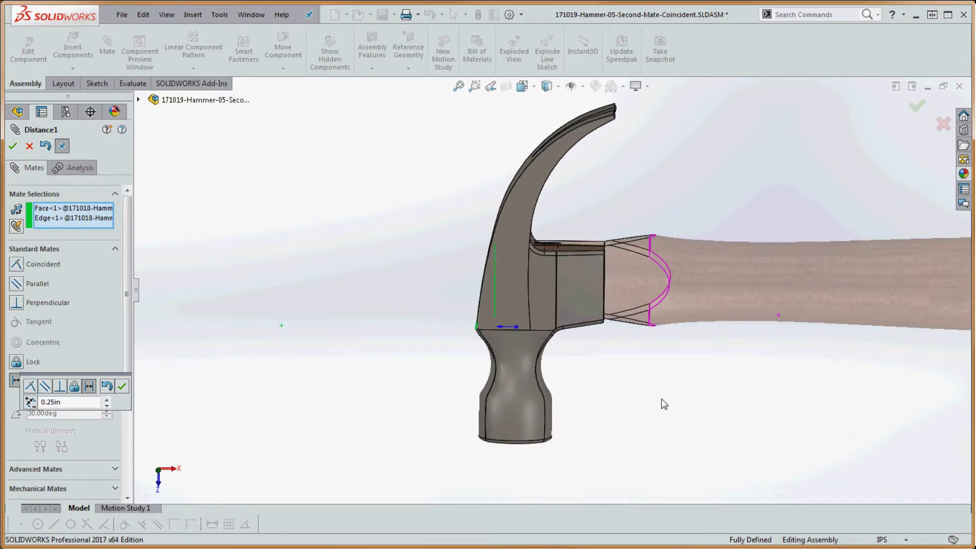
scroll(597, 275, "down", 6)
scroll(594, 317, "up", 6)
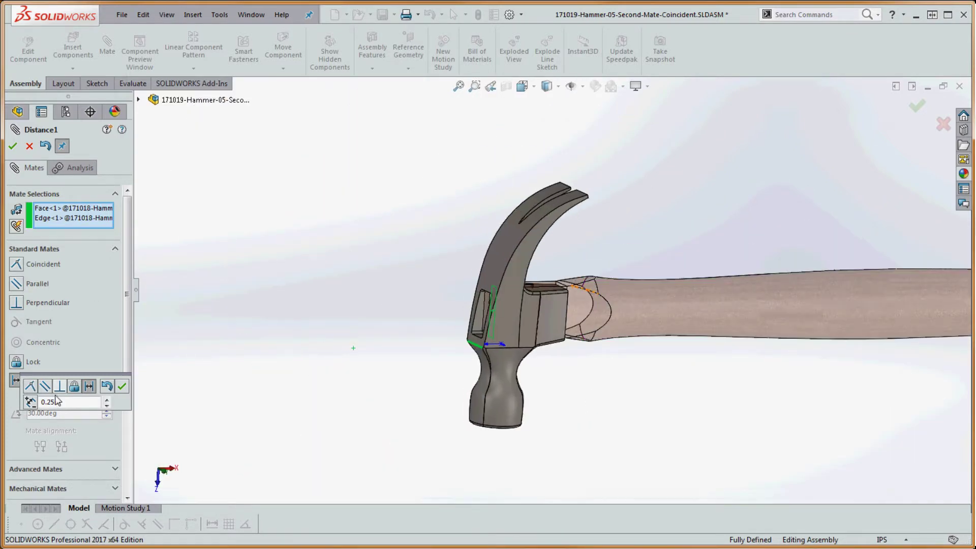
Step: Try distances of 0.1 in and 0.375 in for the mate between the handle's end face and the head's edge
left_click_drag(65, 401, 40, 406)
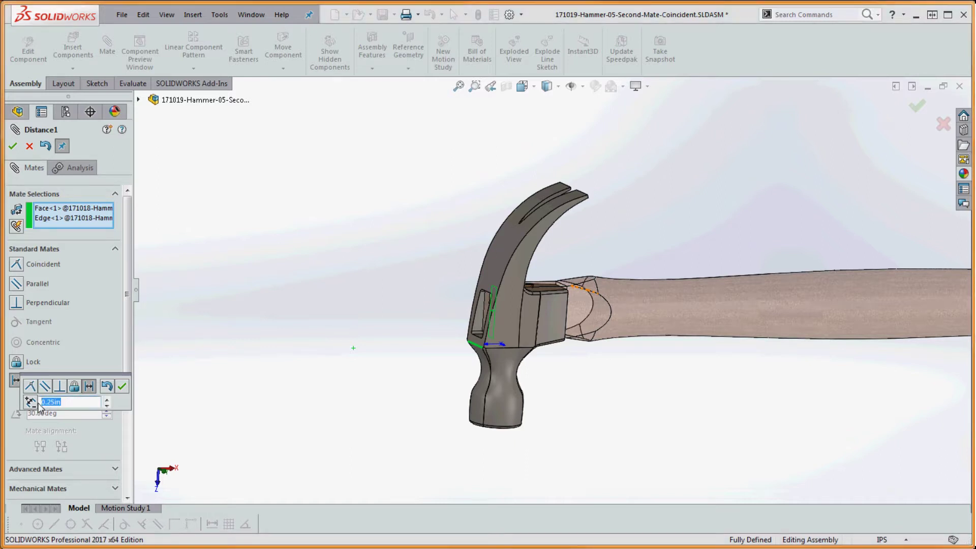
type("0.1")
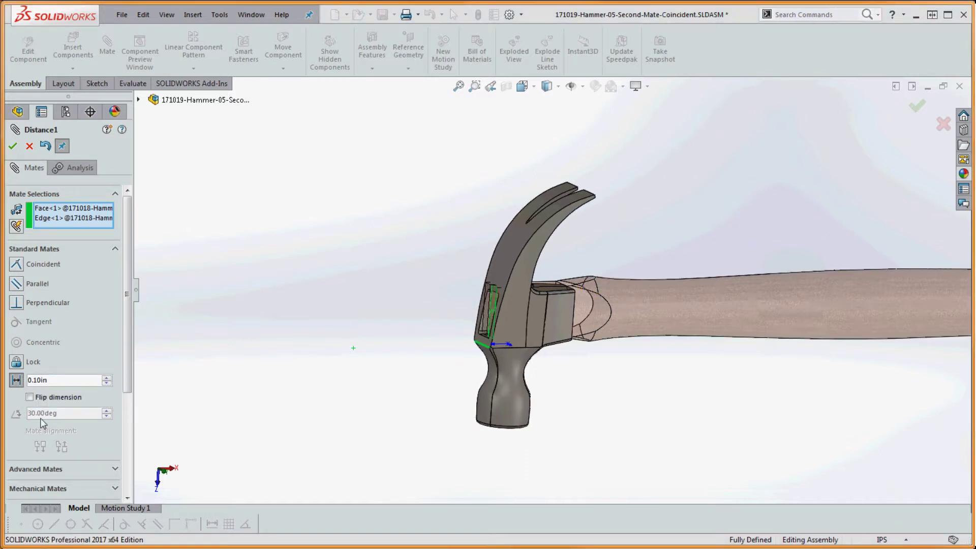
left_click_drag(57, 382, 32, 383)
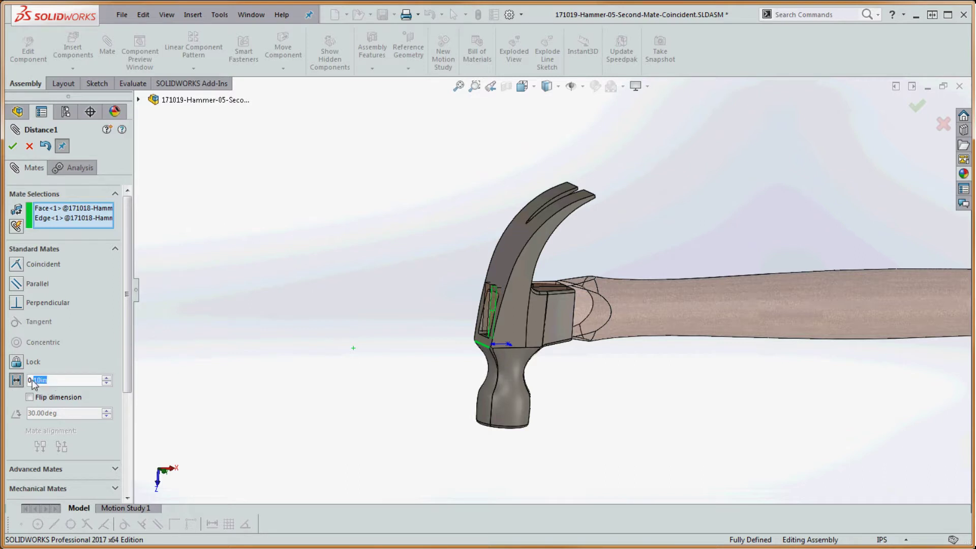
type("0.375")
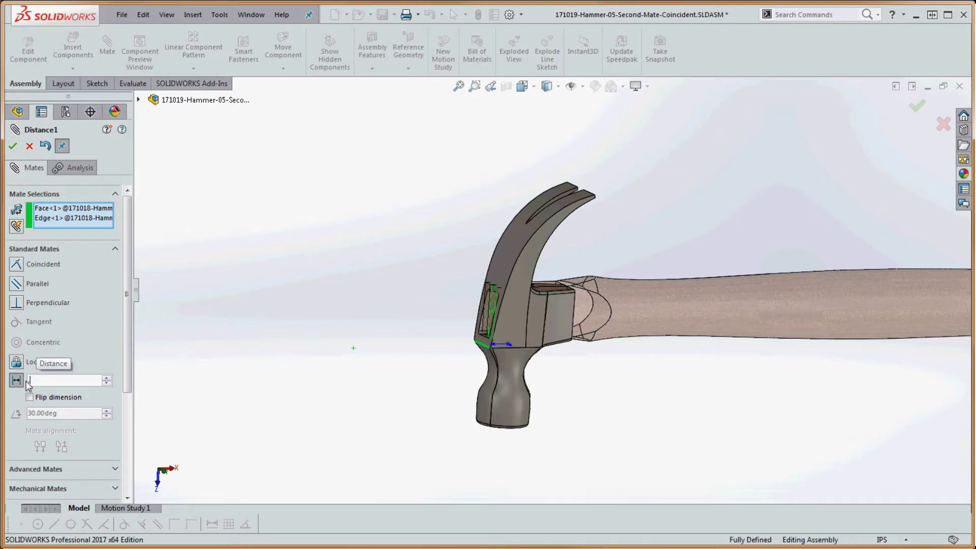
key("Return")
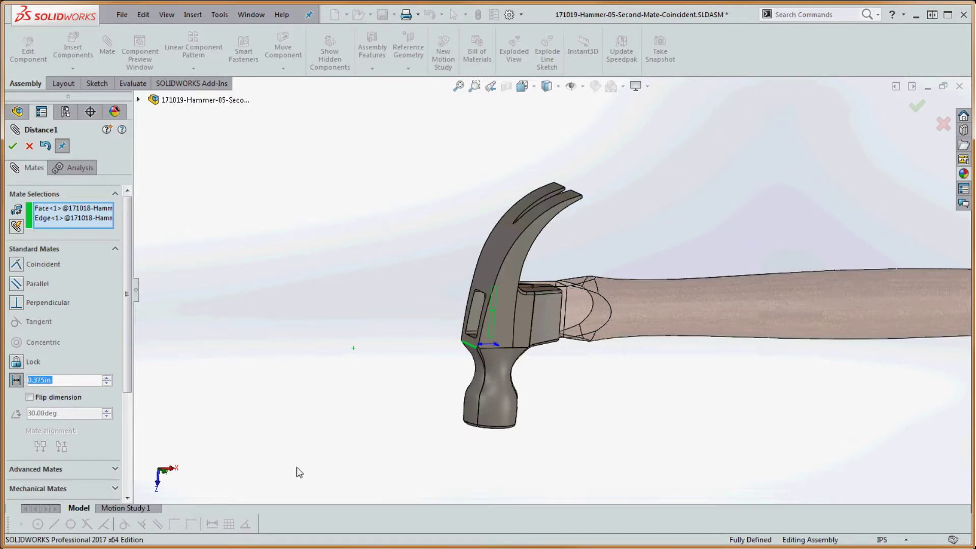
Step: Set the mate distance to 0.3 in, check the head's position from several sides, and accept the distance mate
scroll(563, 405, "down", 4)
middle_click_drag(526, 353, 556, 367)
double_click(67, 381)
type("0.3")
key("Return")
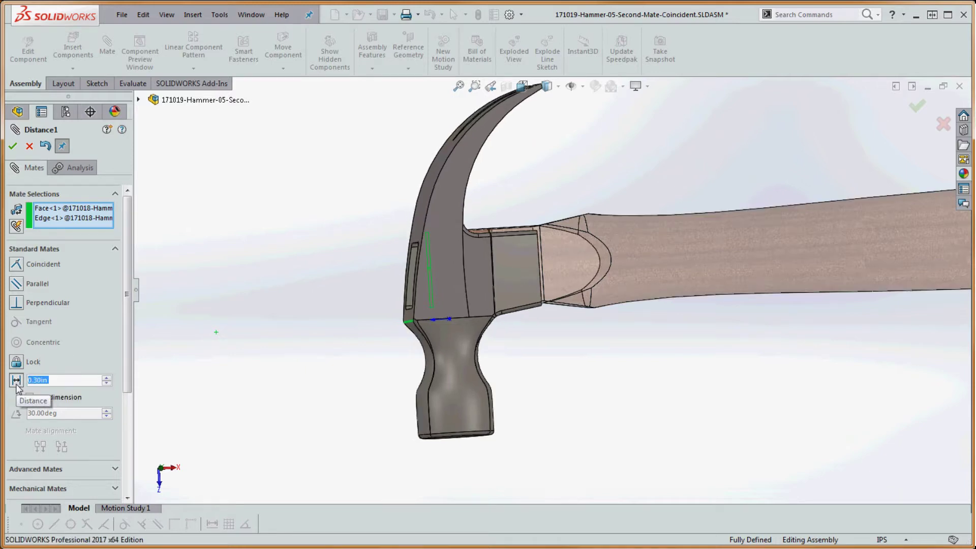
middle_click_drag(563, 385, 624, 360)
scroll(625, 377, "down", 1)
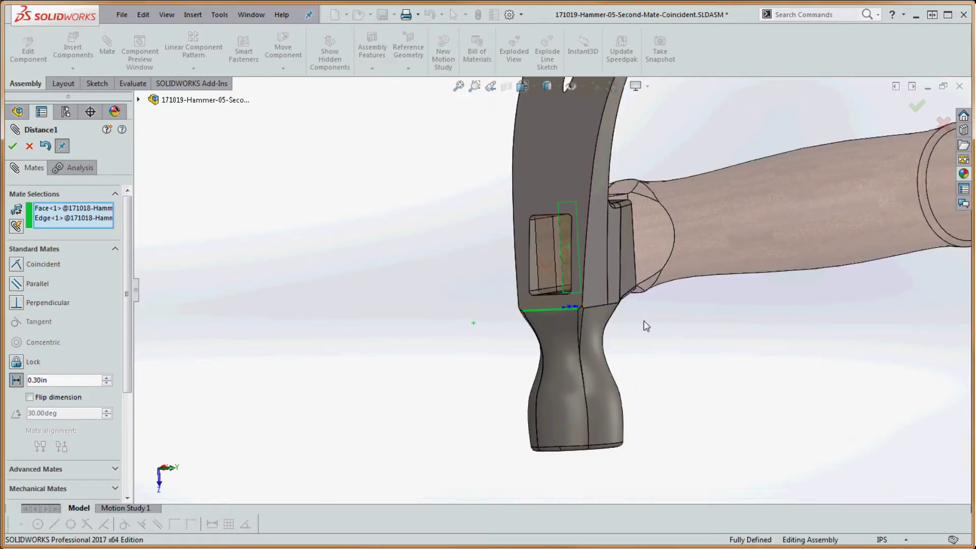
scroll(672, 317, "down", 1)
middle_click_drag(672, 317, 659, 304)
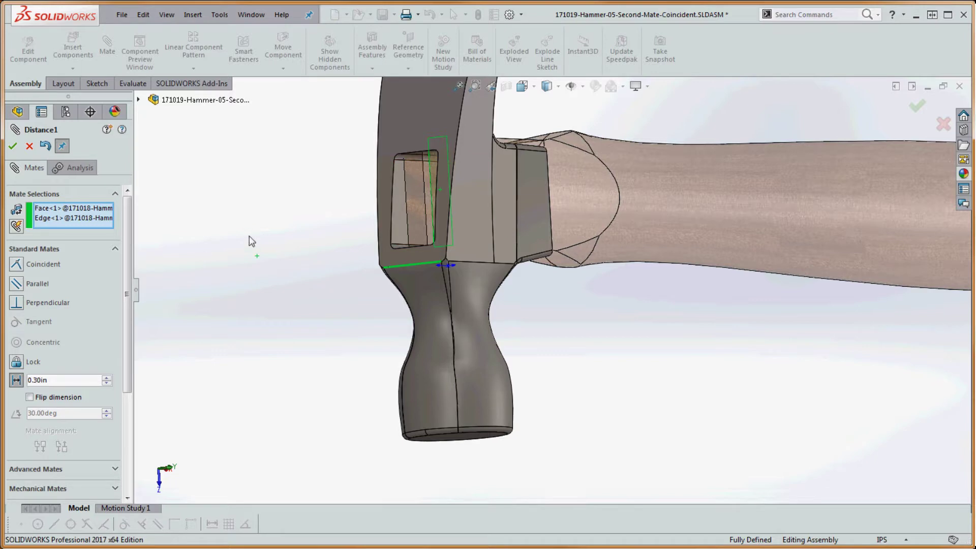
left_click(13, 146)
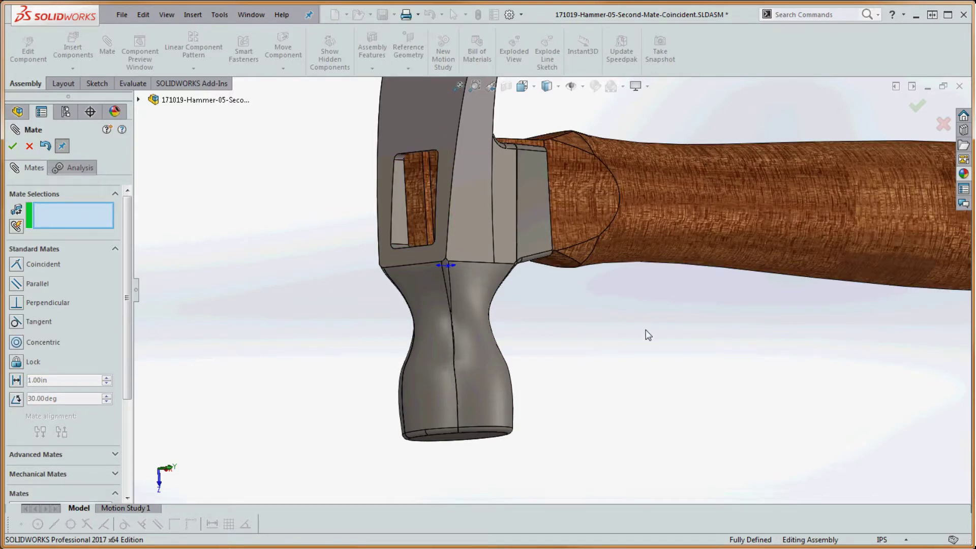
Step: Inspect how the head's socket sits around the handle's slotted end, and finish the Mate command
scroll(655, 328, "up", 4)
middle_click_drag(681, 325, 605, 387)
scroll(428, 265, "down", 5)
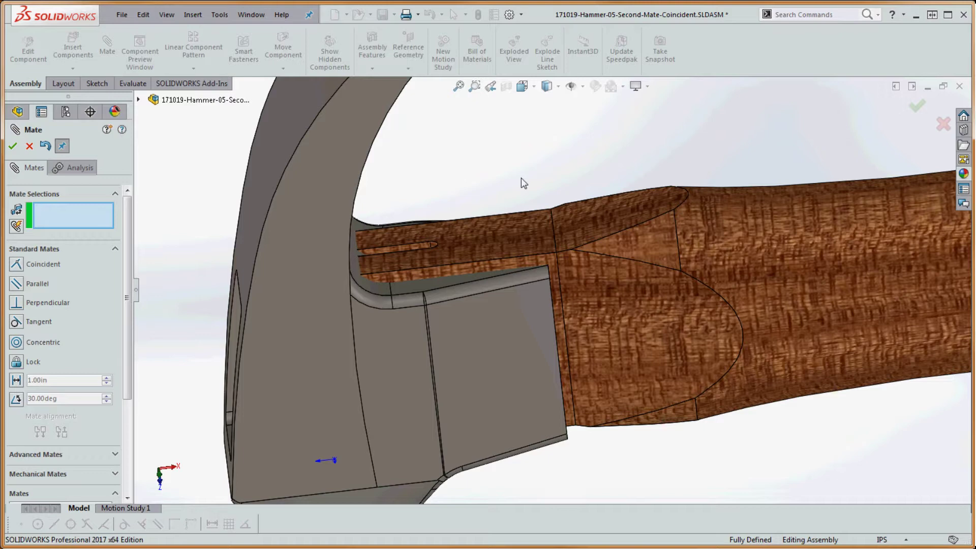
scroll(523, 184, "down", 5)
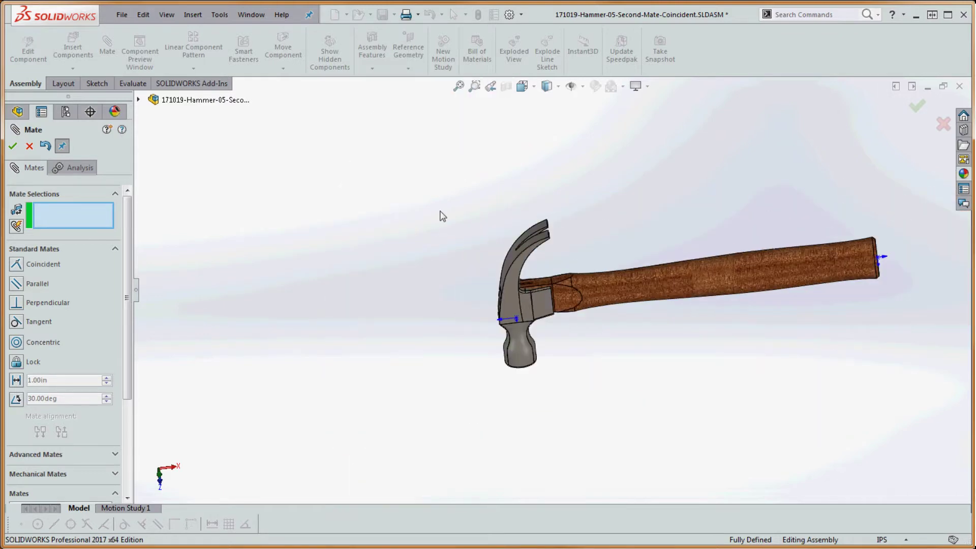
left_click(13, 147)
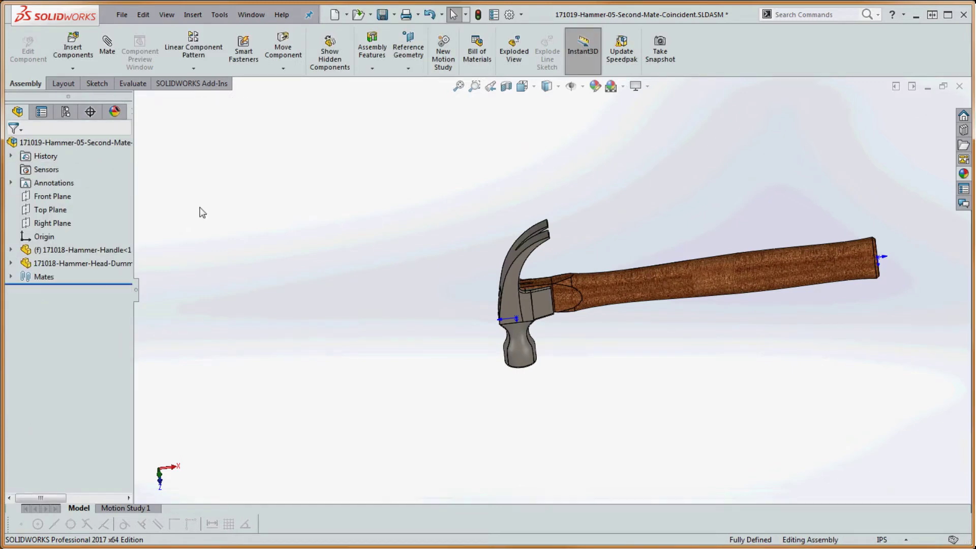
Step: Try to move the hammer head and the handle to check their constraints, and review the head's mates
middle_click_drag(582, 357, 575, 299)
scroll(554, 314, "down", 5)
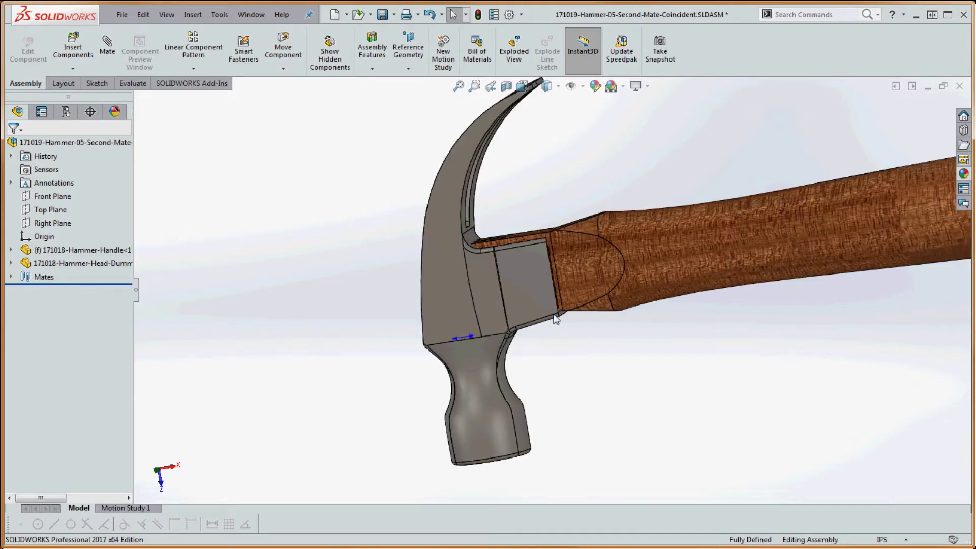
left_click_drag(537, 294, 518, 304)
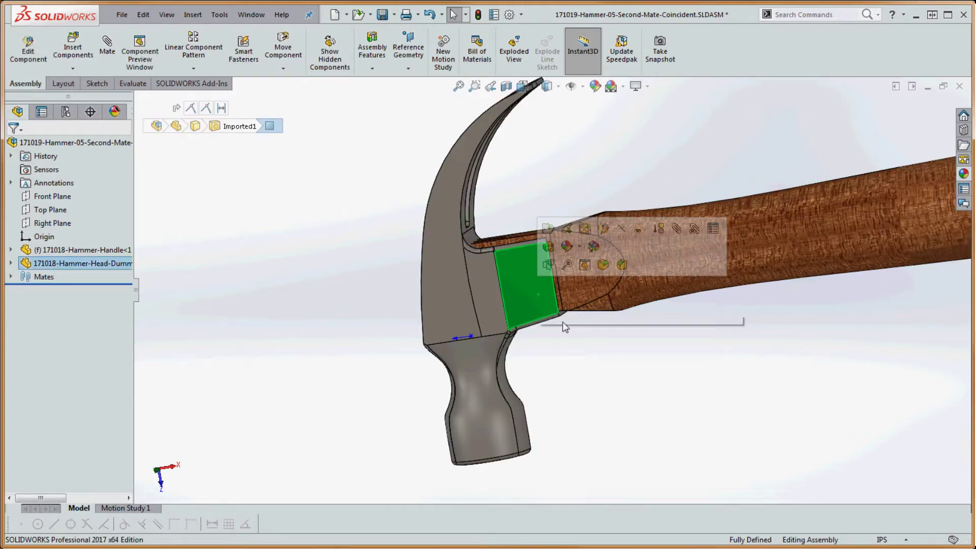
left_click_drag(540, 311, 520, 314)
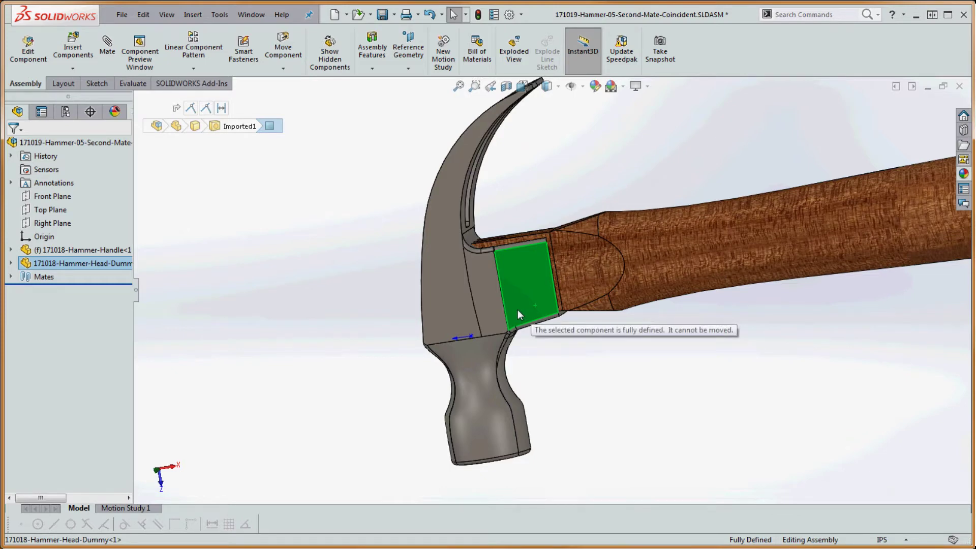
left_click_drag(747, 246, 708, 262)
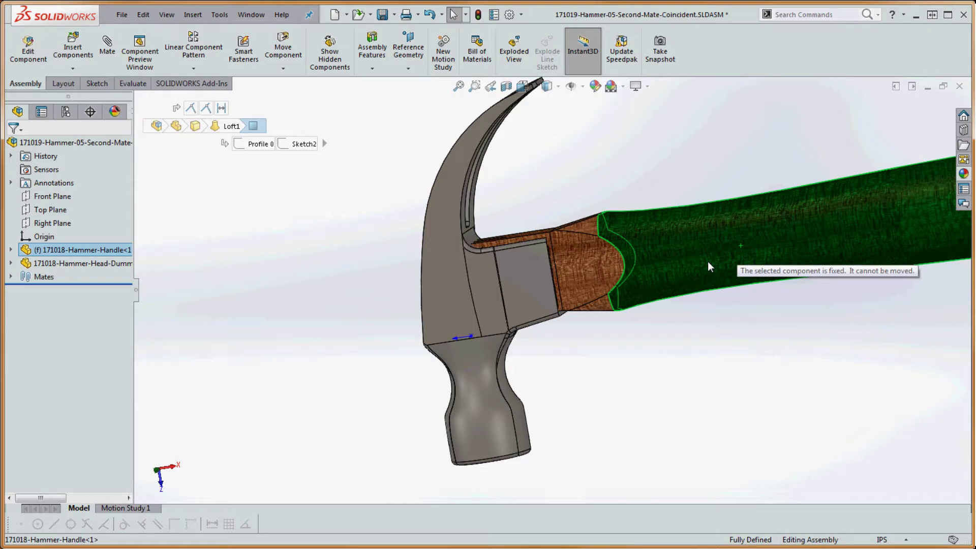
left_click(687, 319)
scroll(687, 320, "down", 1)
mouse_move(686, 320)
middle_mouse_down()
mouse_move(704, 297)
mouse_move(678, 304)
mouse_move(657, 284)
middle_mouse_up()
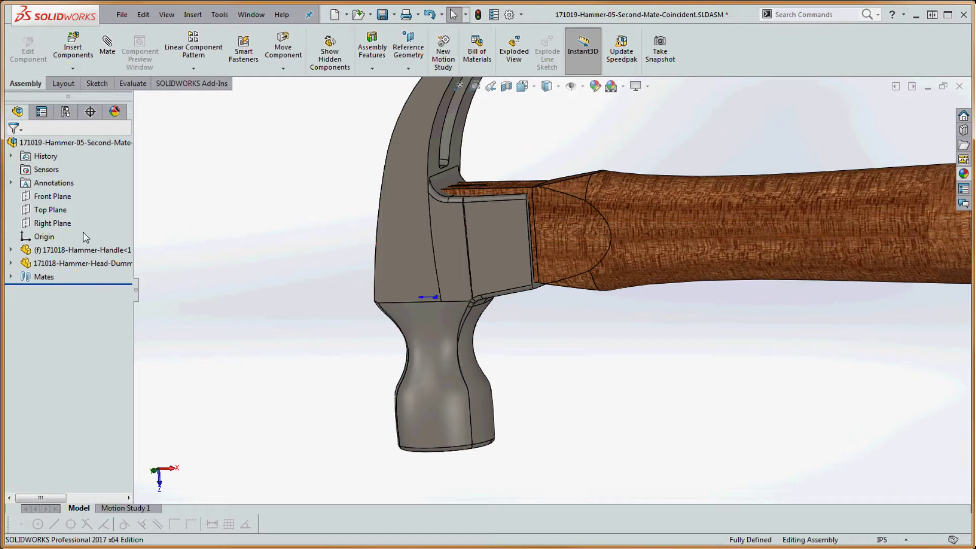
mouse_move(40, 254)
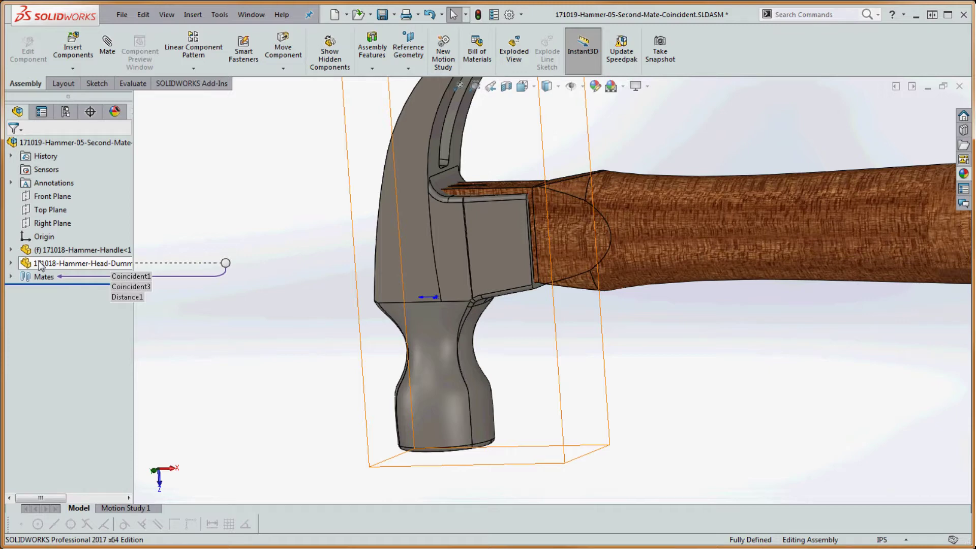
middle_click_drag(572, 273, 620, 274)
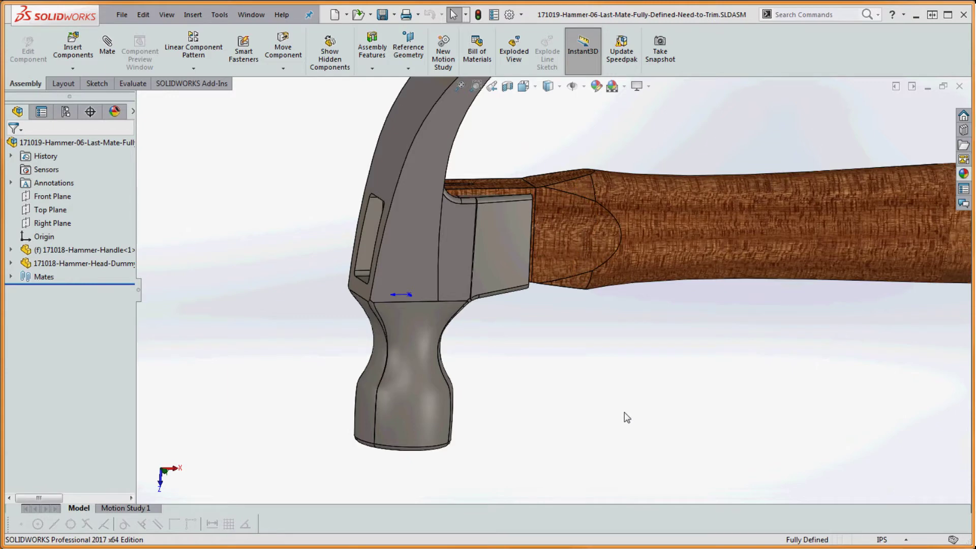
Step: Examine where the handle's shoulder meets and overlaps the rim of the head's socket
middle_click_drag(667, 346, 577, 333)
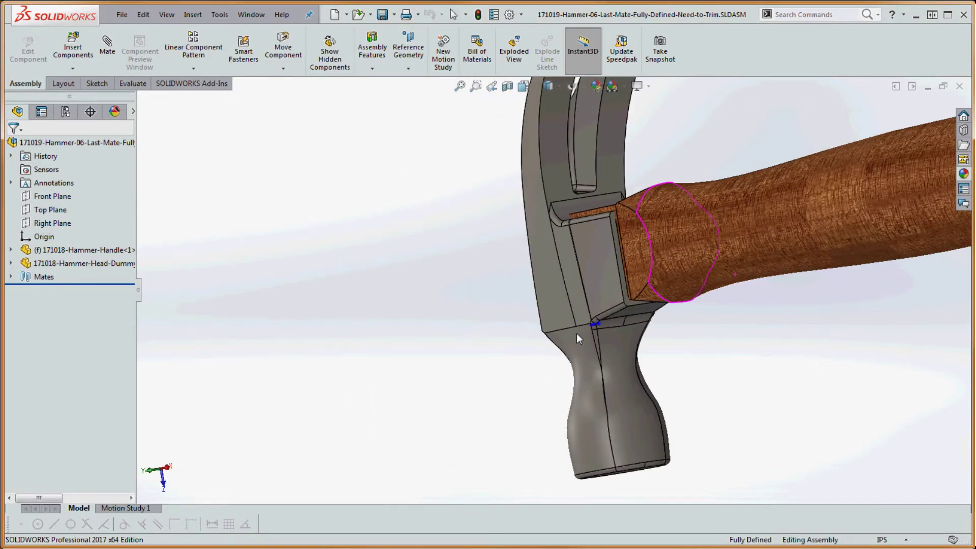
scroll(652, 316, "down", 3)
scroll(654, 286, "up", 2)
scroll(565, 299, "down", 5)
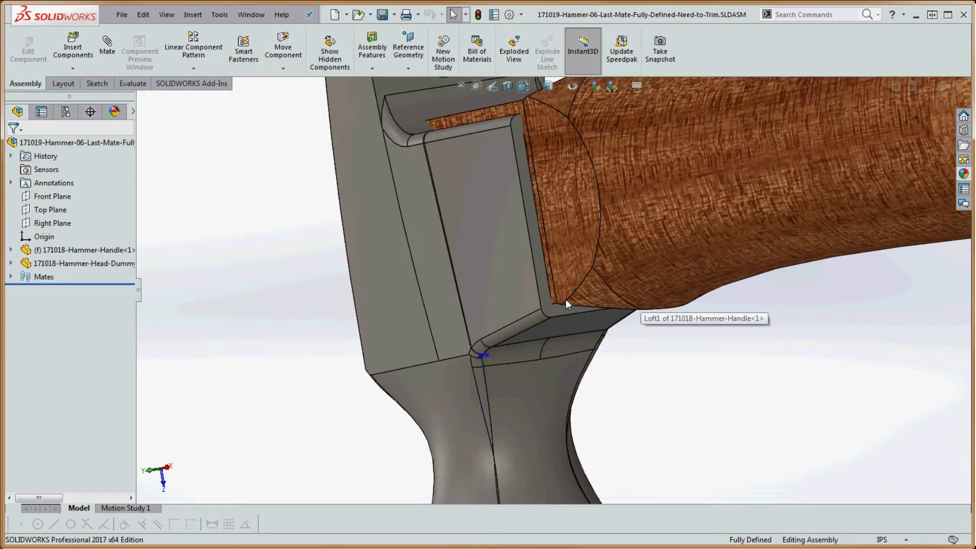
middle_click_drag(559, 285, 578, 305)
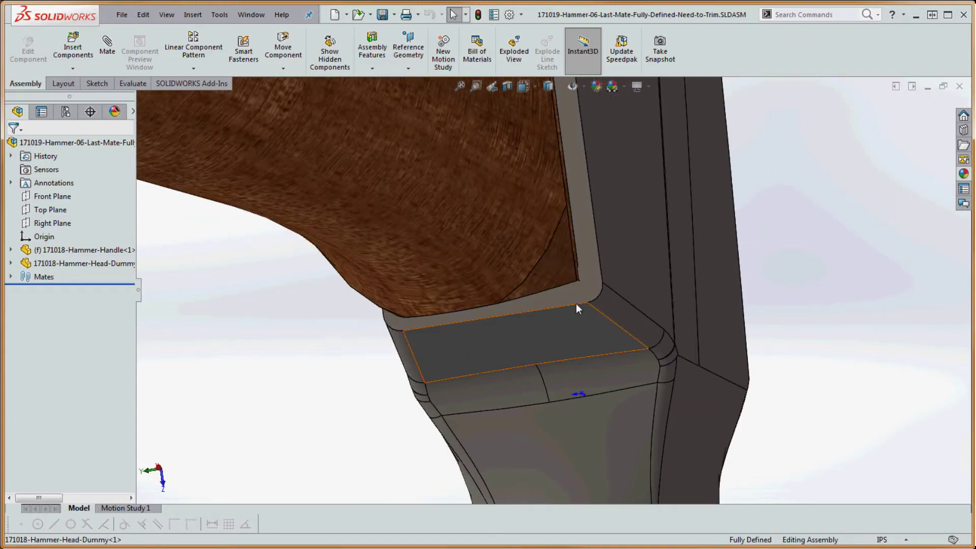
scroll(539, 346, "up", 8)
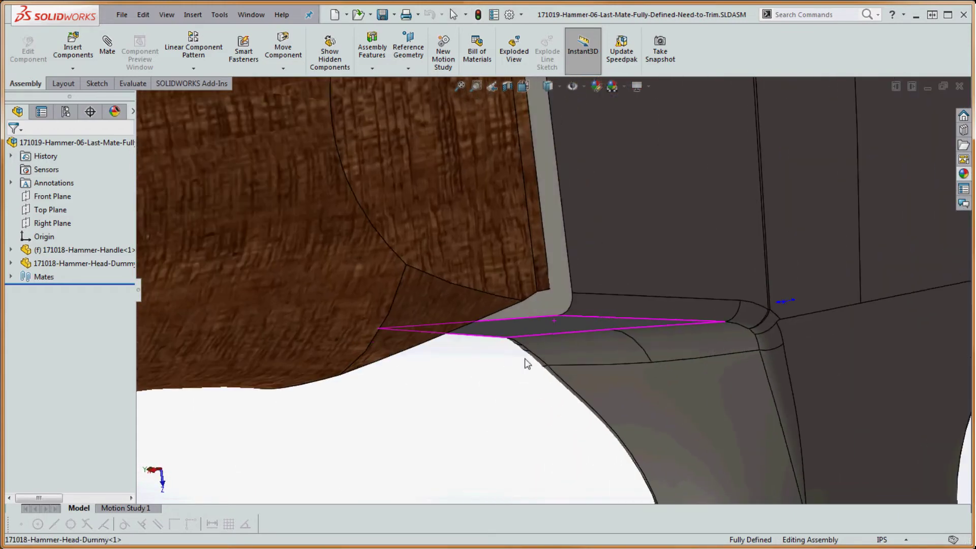
scroll(544, 208, "down", 5)
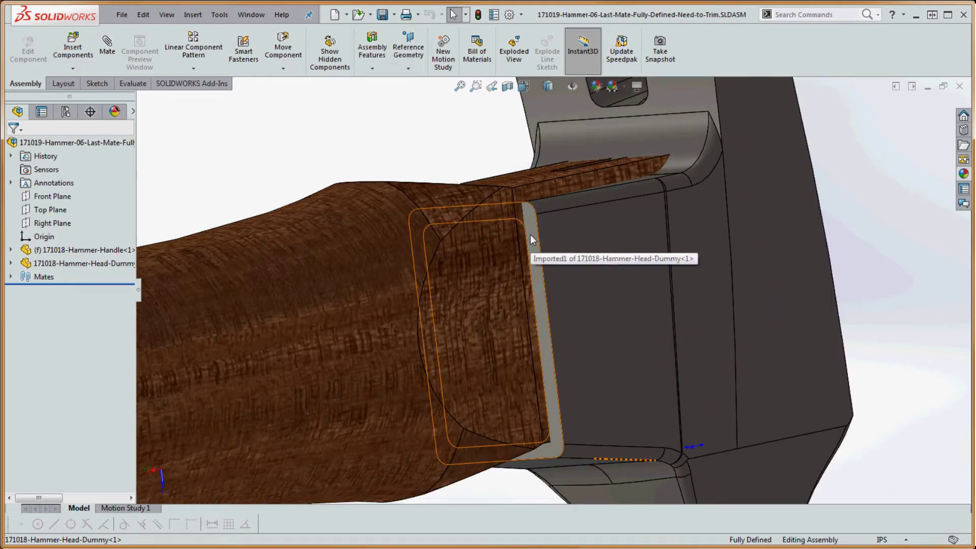
middle_click_drag(650, 267, 514, 264)
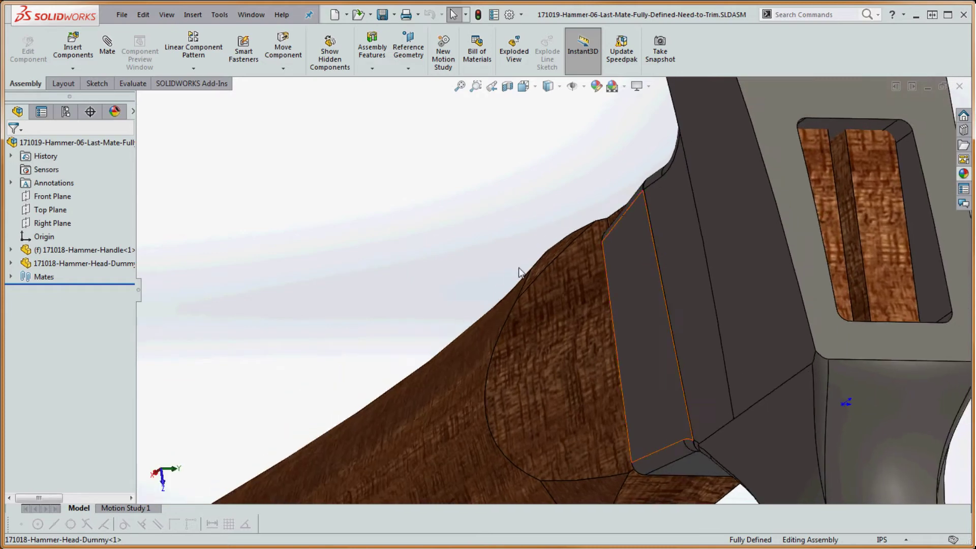
Step: Measure the distance between the upper and lower inner faces of the head's socket, and close the Measure tool
left_click(135, 89)
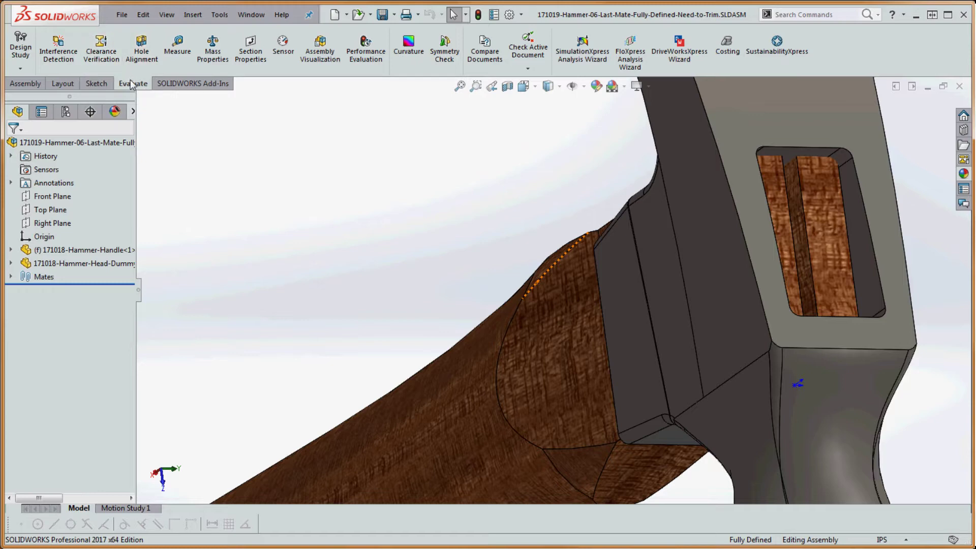
left_click(178, 58)
scroll(802, 173, "down", 2)
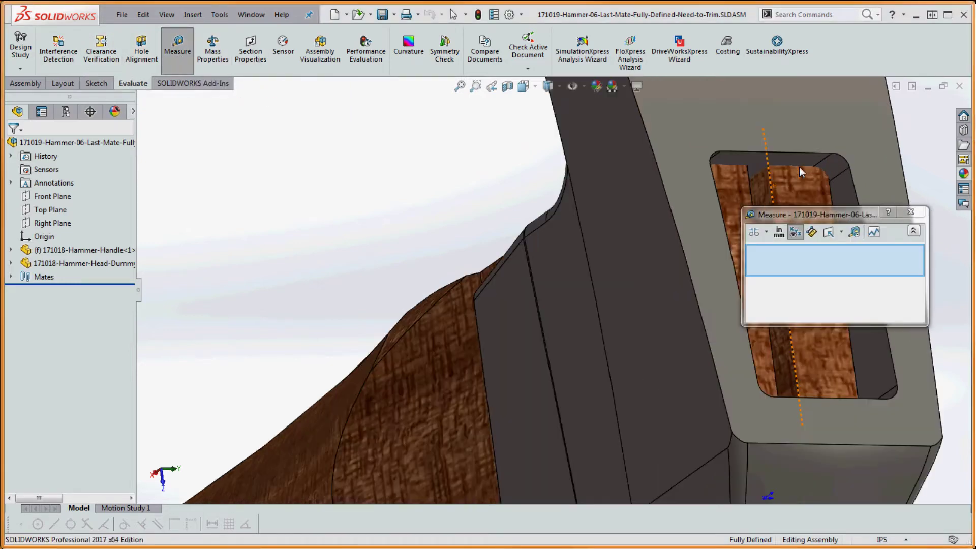
left_click_drag(822, 212, 323, 160)
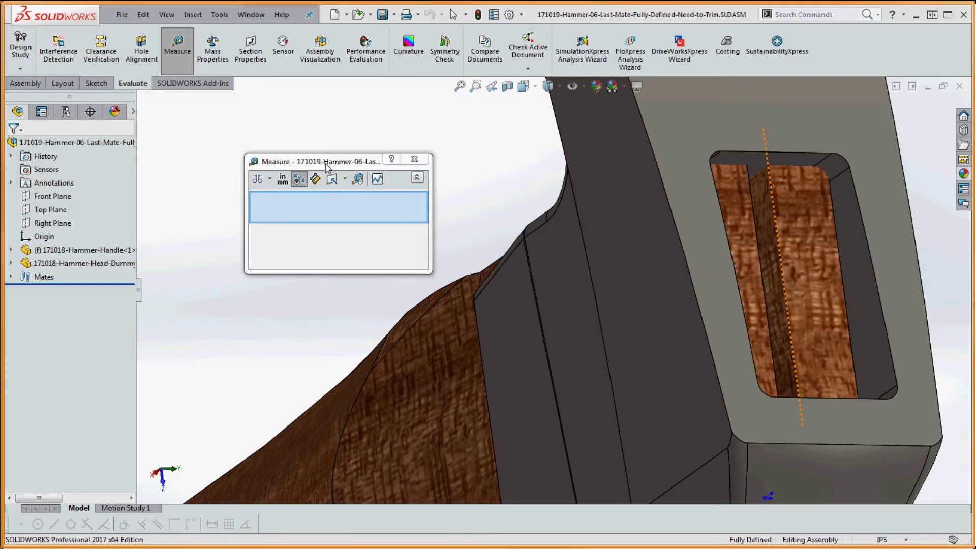
left_click(762, 167)
scroll(784, 190, "down", 1)
middle_click_drag(784, 191, 809, 373)
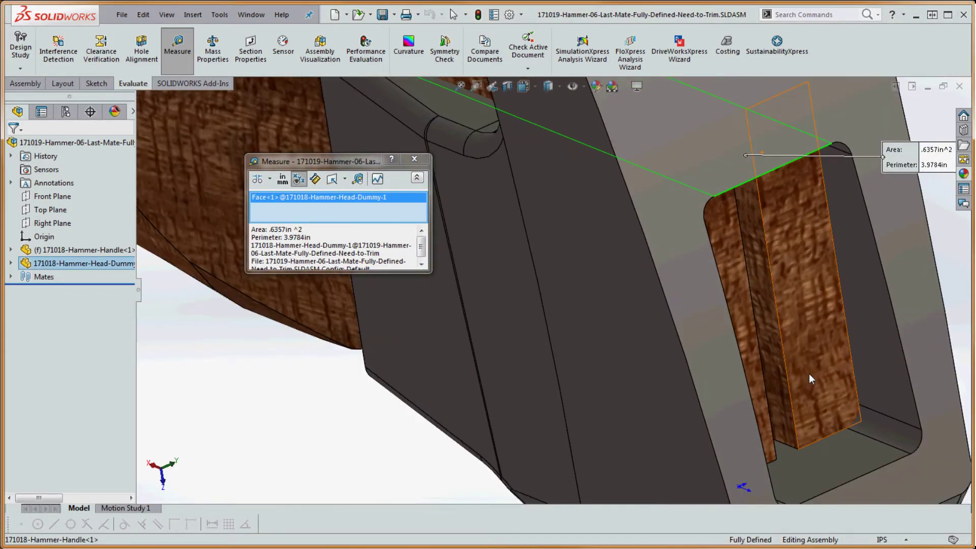
left_click(820, 462)
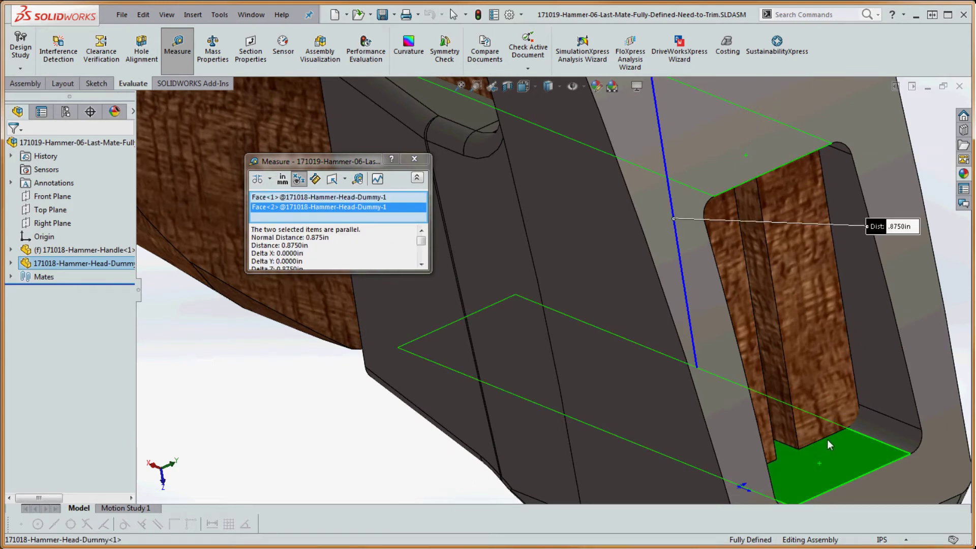
scroll(828, 439, "up", 2)
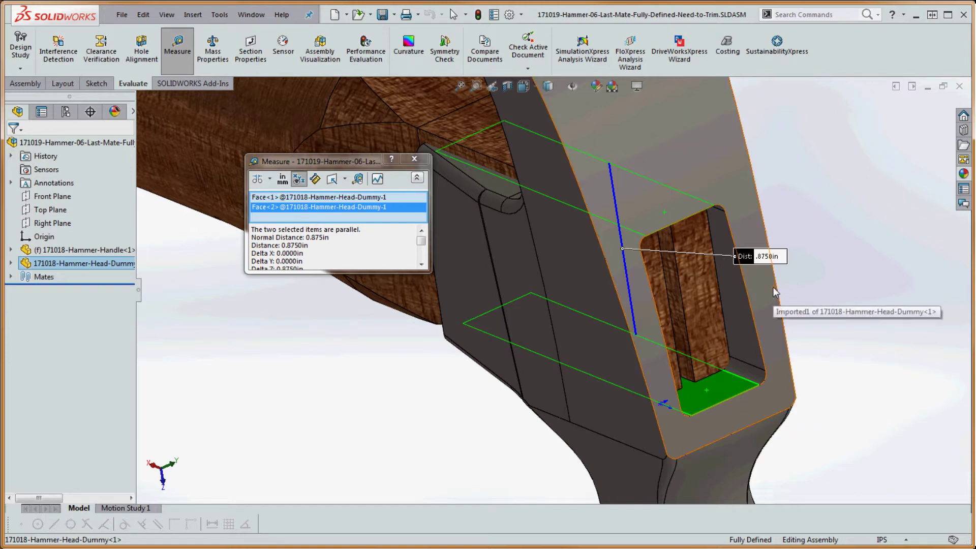
left_click(414, 159)
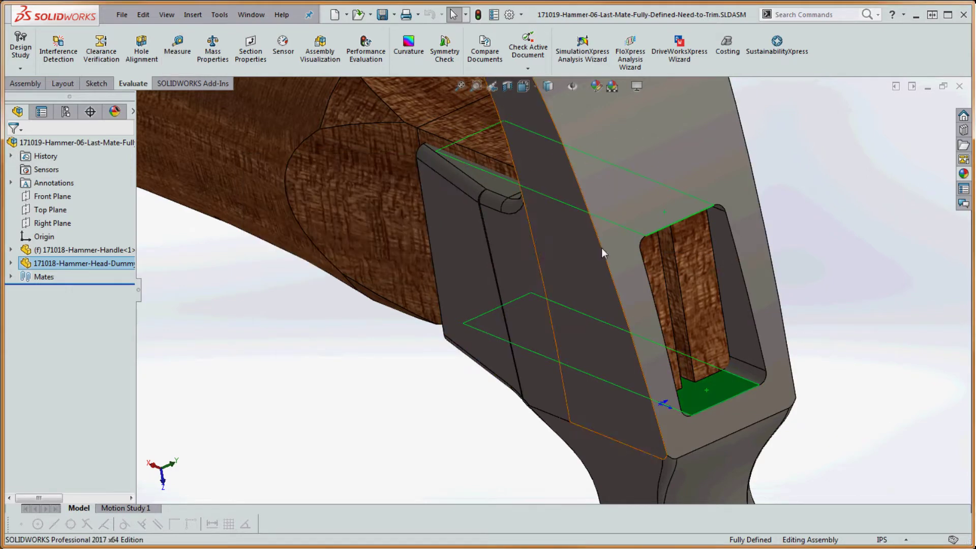
Step: Open the hammer handle part from the assembly in its own window
mouse_move(716, 331)
middle_mouse_down()
mouse_move(778, 339)
mouse_move(719, 327)
mouse_move(707, 360)
mouse_move(713, 314)
mouse_move(706, 323)
middle_mouse_up()
scroll(722, 331, "up", 3)
scroll(704, 255, "down", 3)
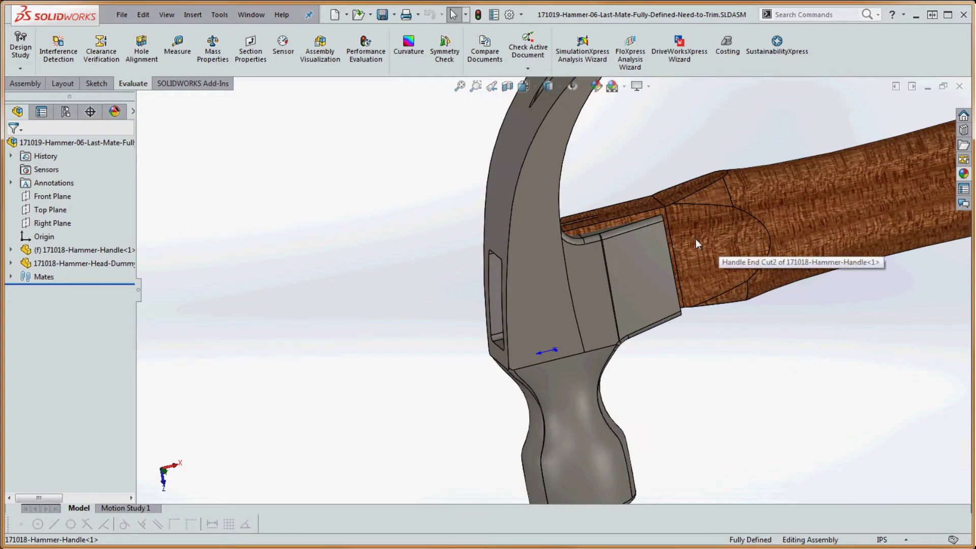
left_click(698, 232)
right_click(698, 233)
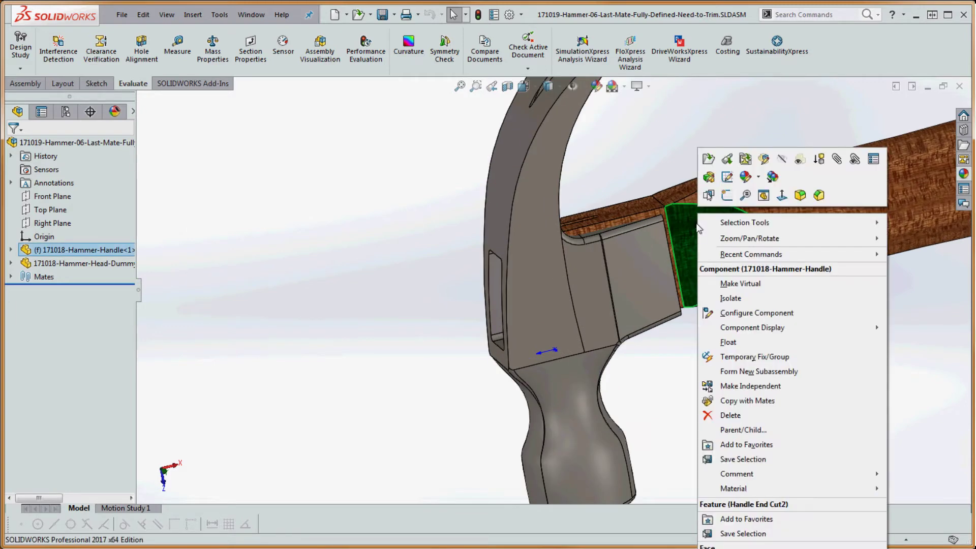
left_click(709, 159)
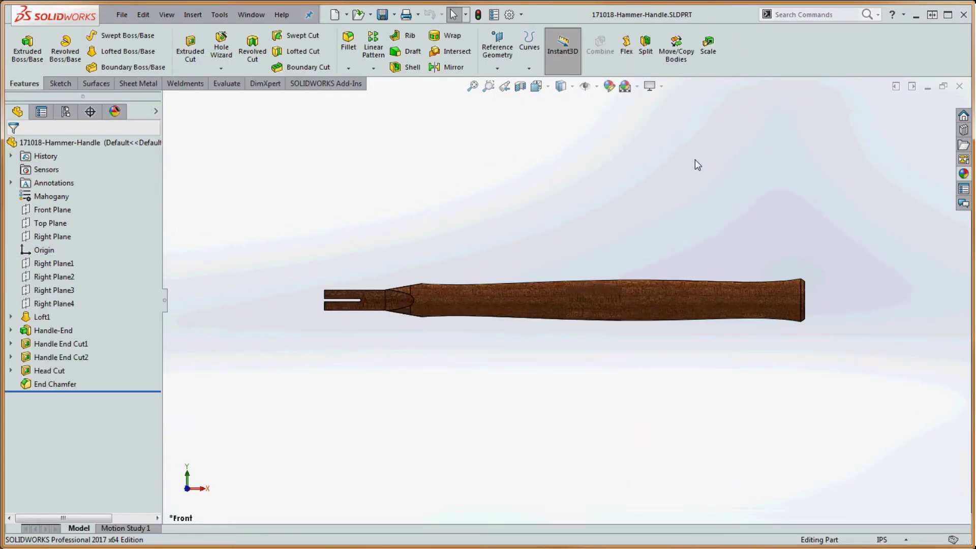
Step: Roll the handle part's feature history back to just after Handle End Cut1
middle_click_drag(438, 315, 478, 403)
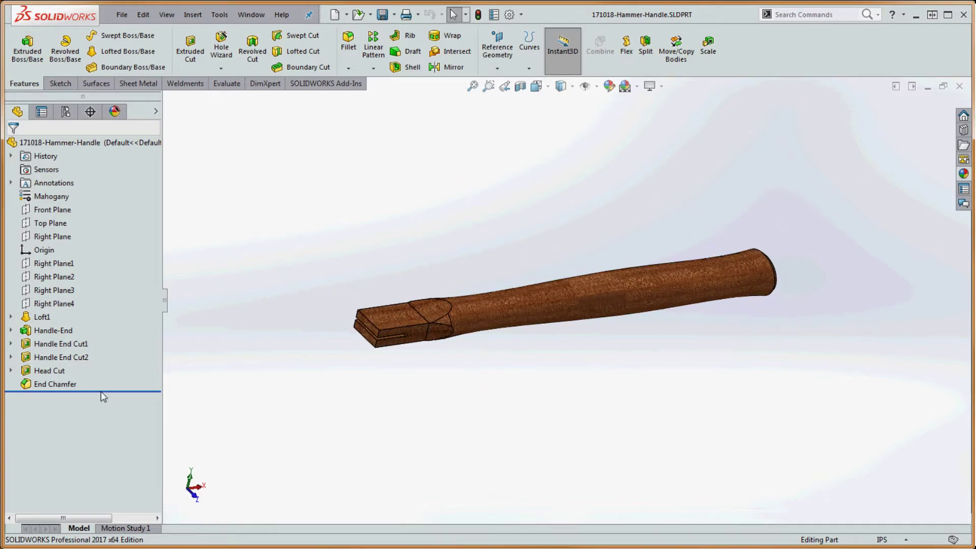
left_click_drag(100, 390, 100, 348)
mouse_move(327, 392)
middle_mouse_down()
mouse_move(333, 361)
mouse_move(345, 394)
middle_mouse_up()
scroll(416, 362, "down", 5)
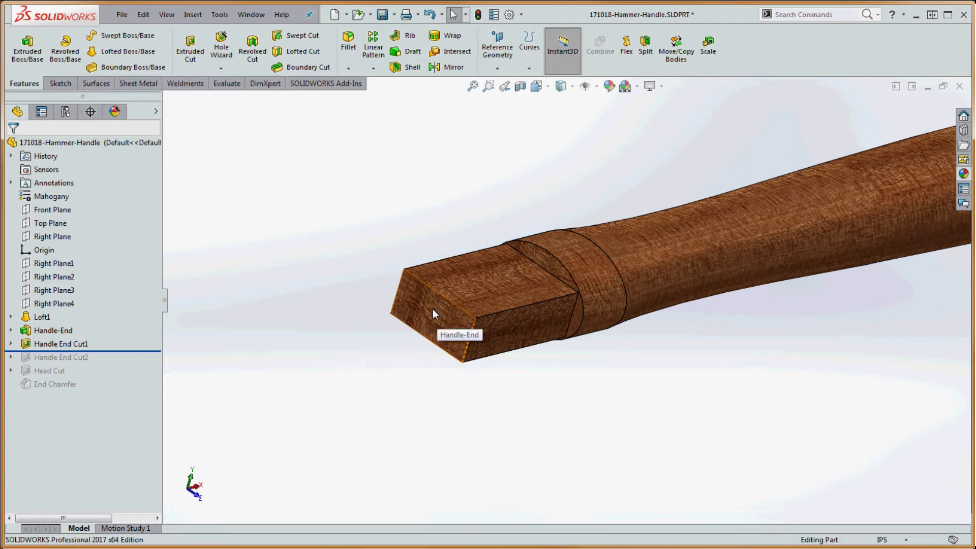
right_click(433, 309)
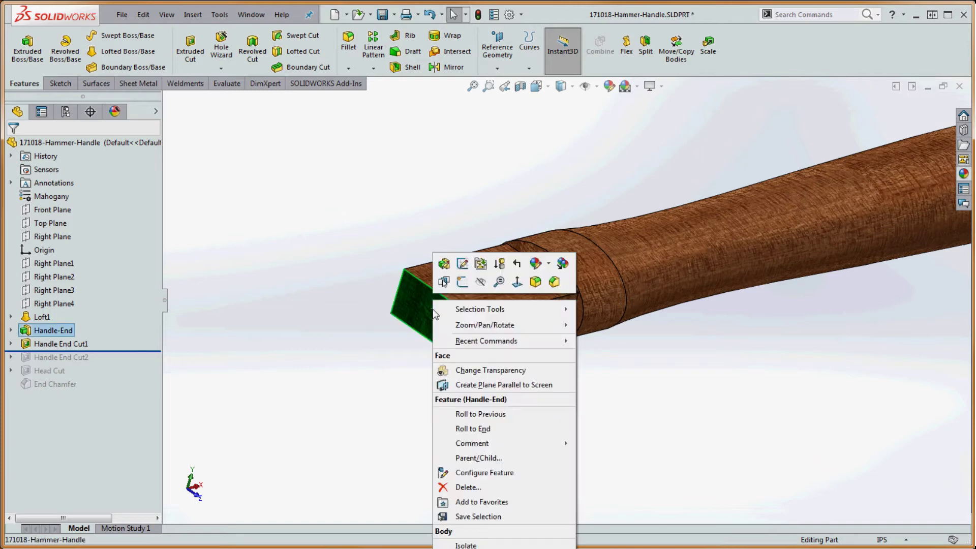
left_click(463, 264)
mouse_move(575, 368)
middle_mouse_down()
mouse_move(562, 364)
mouse_move(449, 186)
middle_mouse_up()
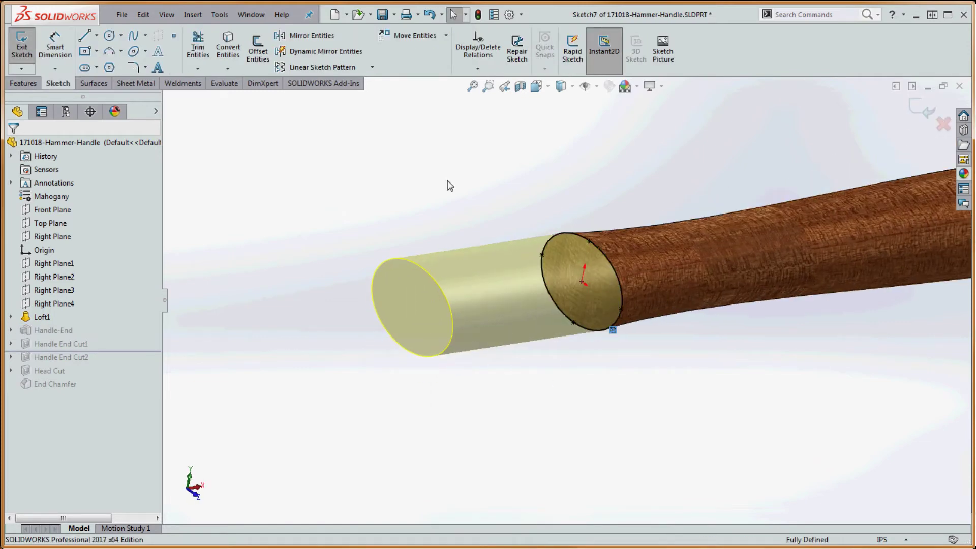
left_click(478, 14)
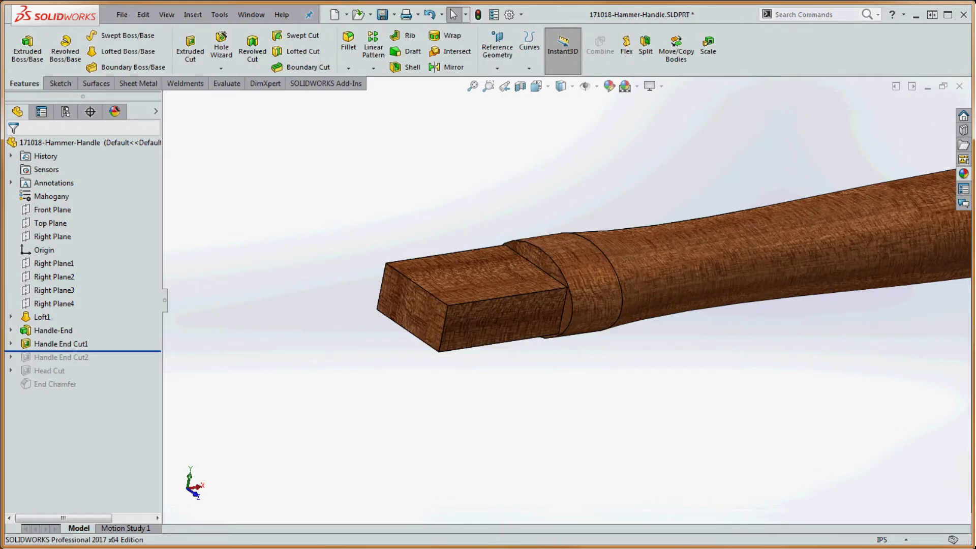
Step: Edit the sketch of Handle End Cut1, set the rectangle's width to .875 in, and rebuild the part
left_click(11, 344)
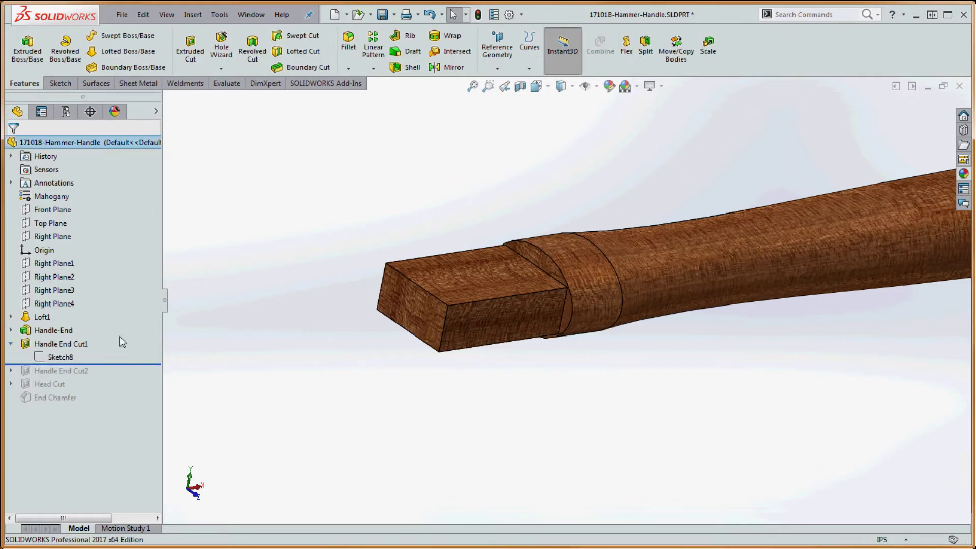
right_click(55, 357)
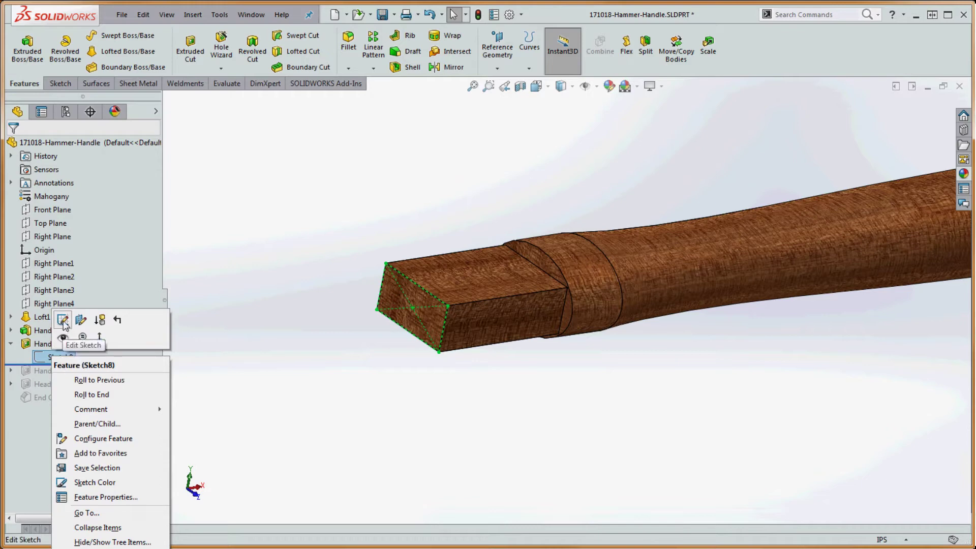
left_click(63, 320)
middle_click_drag(443, 374, 457, 412)
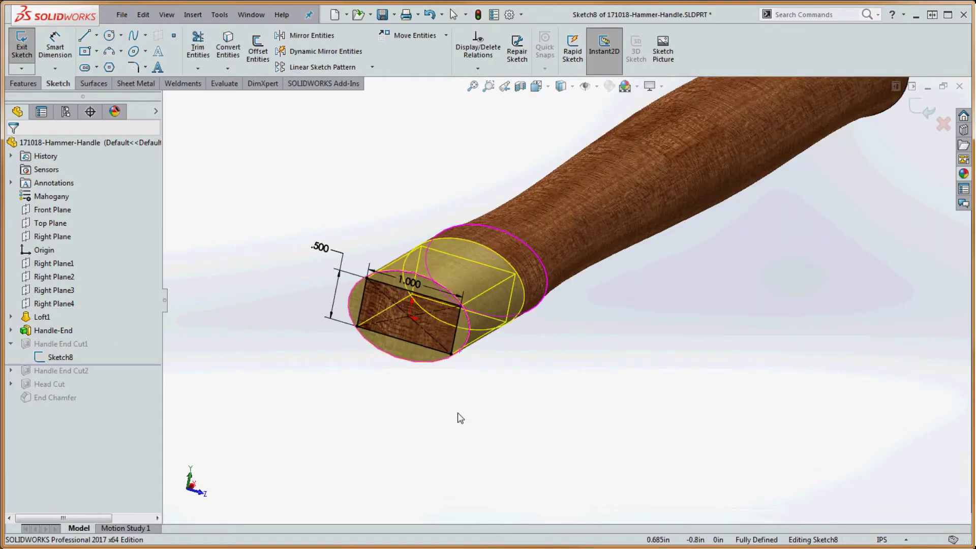
scroll(446, 290, "up", 1)
scroll(471, 305, "down", 2)
scroll(473, 310, "down", 2)
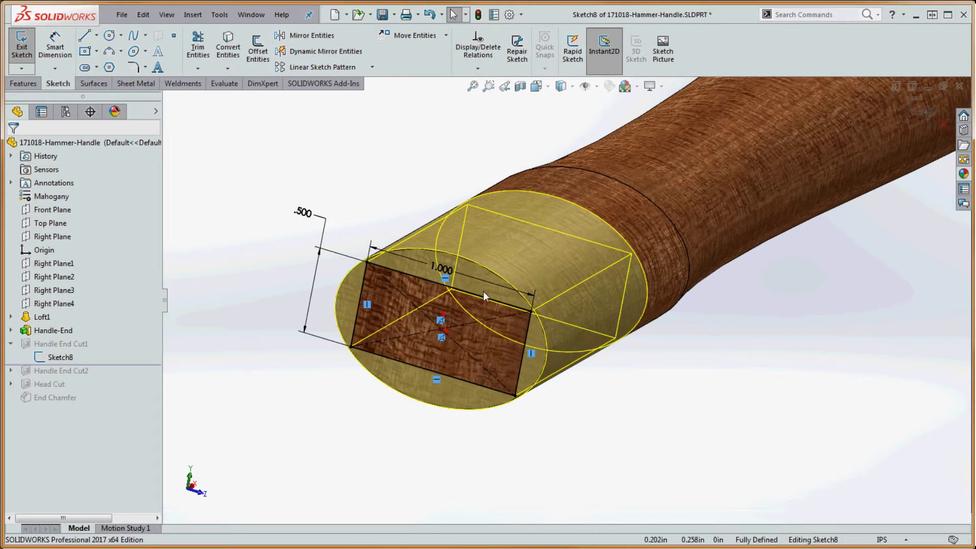
left_click(441, 270)
type(".87")
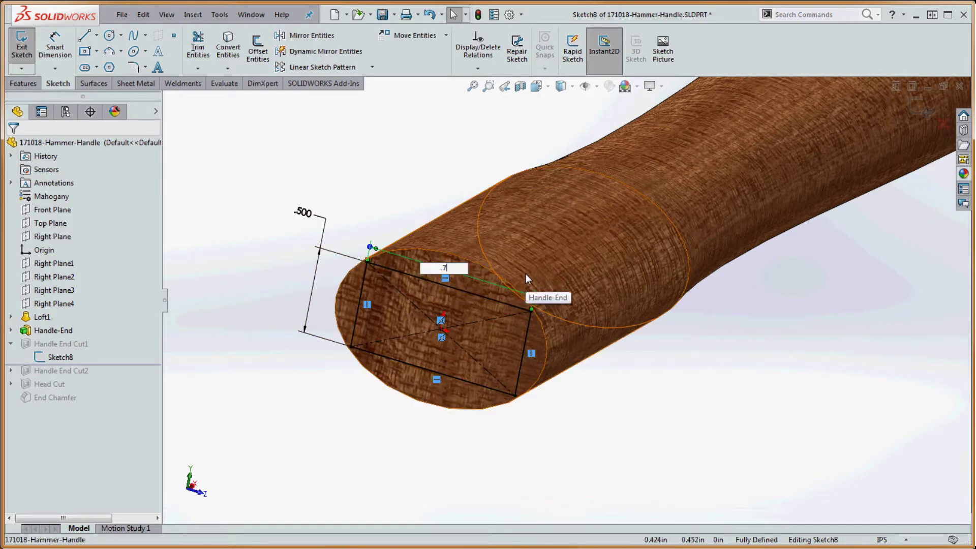
type("5")
key("Return")
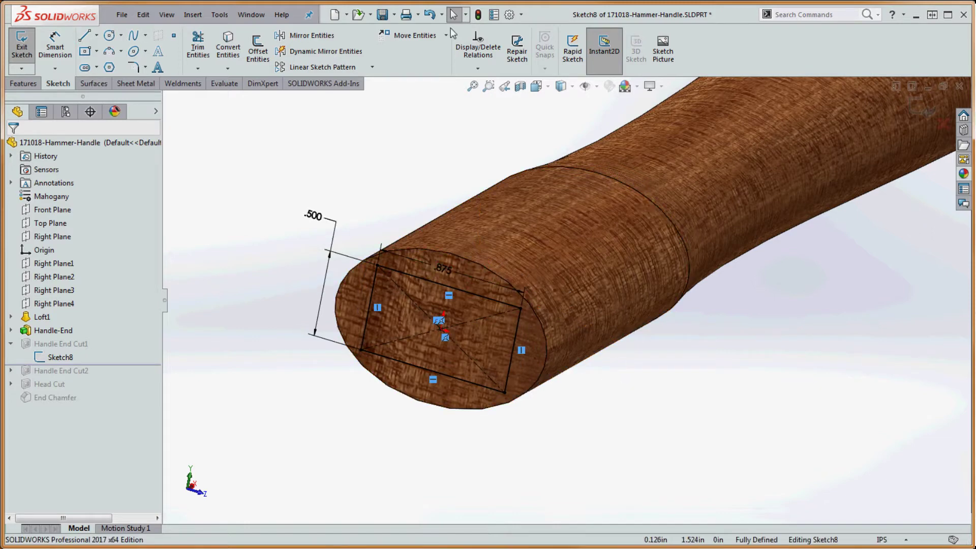
left_click(478, 14)
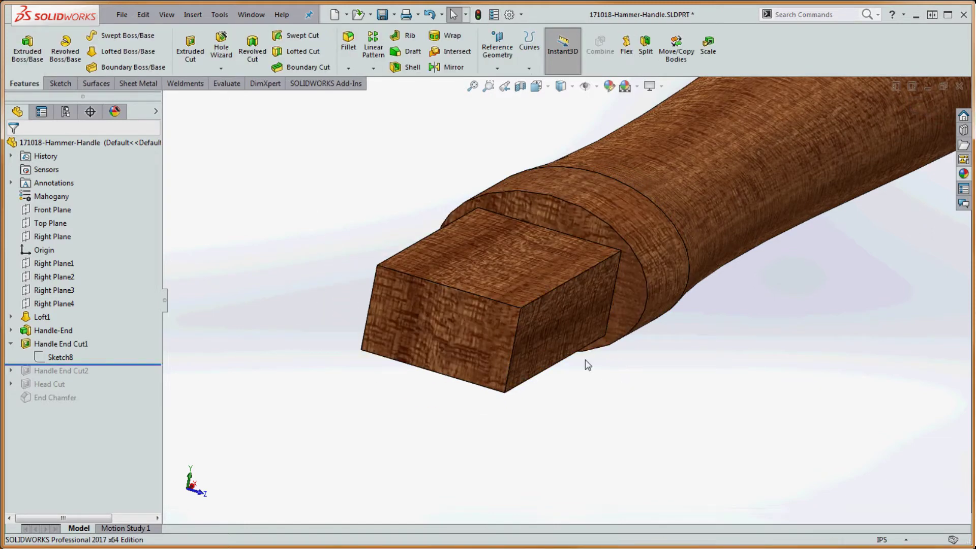
Step: Roll the handle's feature history forward to the end, past End Chamfer, and inspect the reshaped head end
mouse_move(142, 371)
left_mouse_down()
mouse_move(127, 392)
mouse_move(224, 382)
left_mouse_up()
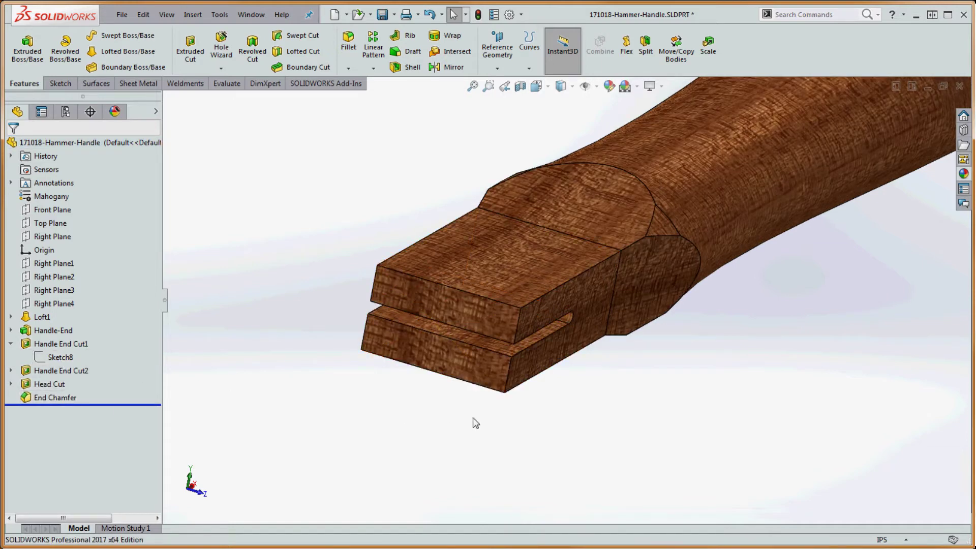
scroll(636, 328, "up", 2)
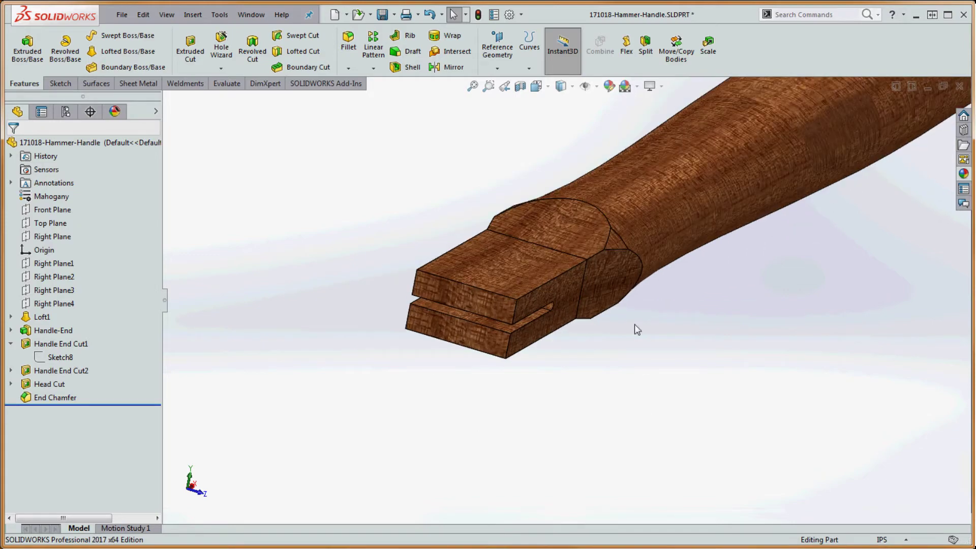
scroll(636, 325, "down", 2)
scroll(636, 325, "down", 2)
middle_click_drag(644, 310, 592, 300)
scroll(591, 288, "up", 2)
scroll(590, 288, "up", 2)
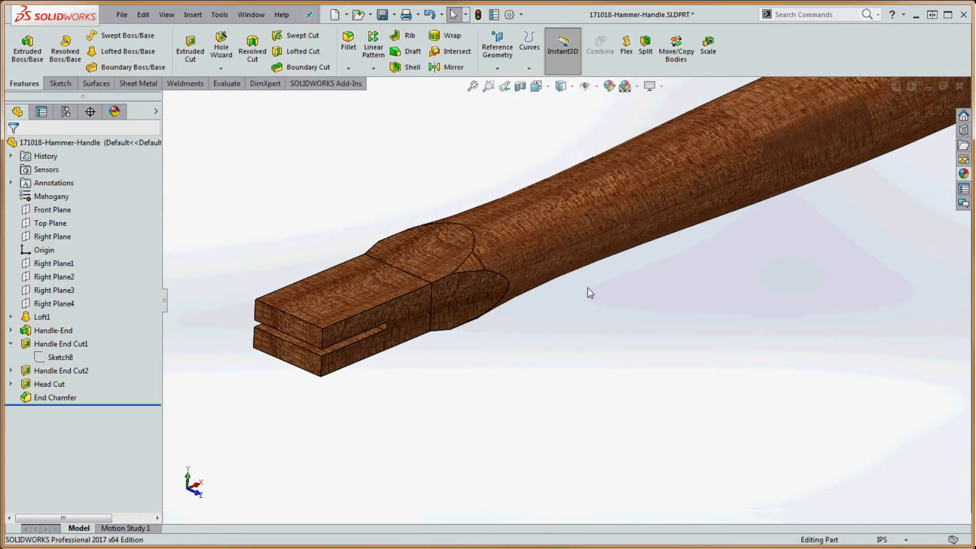
Step: Switch back to the hammer assembly and examine how the narrowed handle end fits the rim and corners of the head's socket
key("ctrl+Tab")
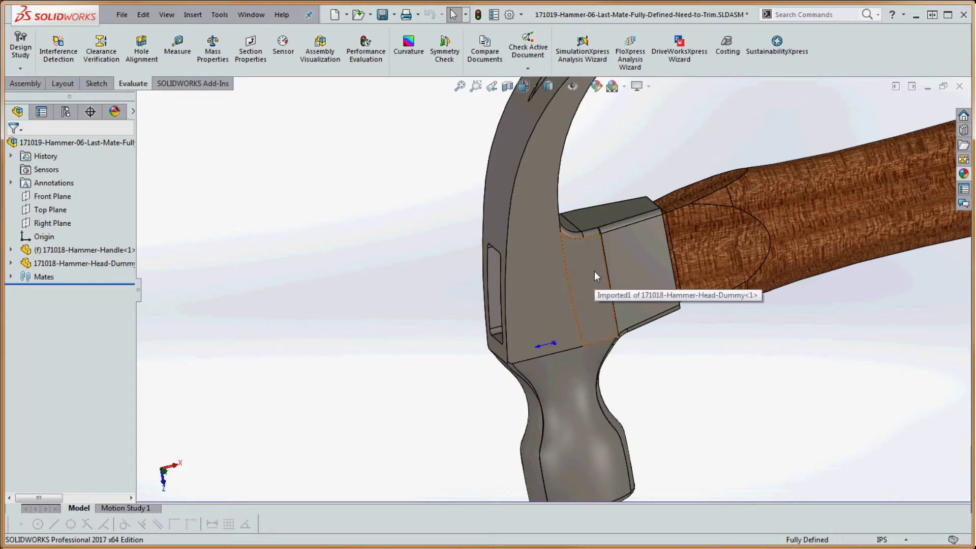
middle_click_drag(724, 373, 702, 396)
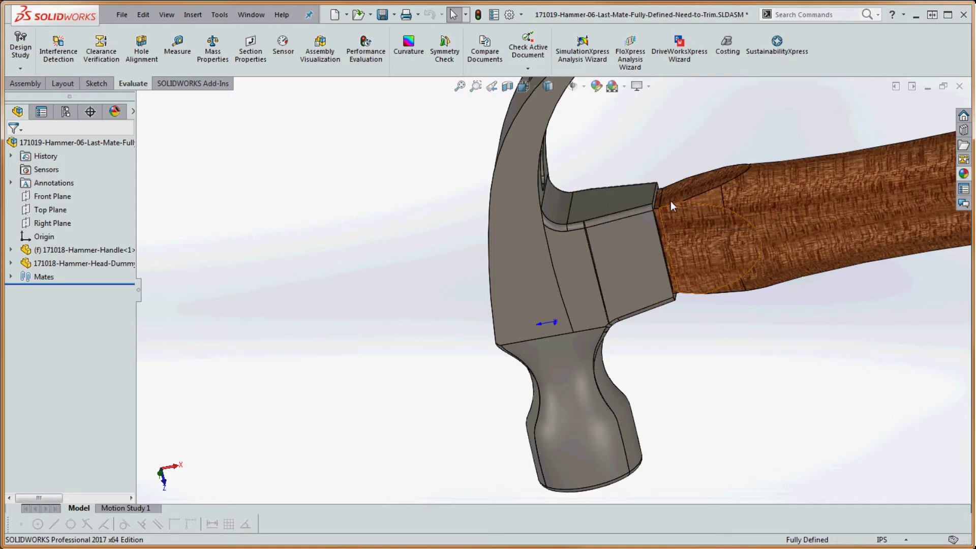
mouse_move(689, 333)
middle_mouse_down()
mouse_move(666, 344)
mouse_move(656, 292)
mouse_move(669, 336)
mouse_move(763, 306)
mouse_move(681, 339)
middle_mouse_up()
middle_click_drag(778, 305, 678, 222)
scroll(631, 214, "down", 6)
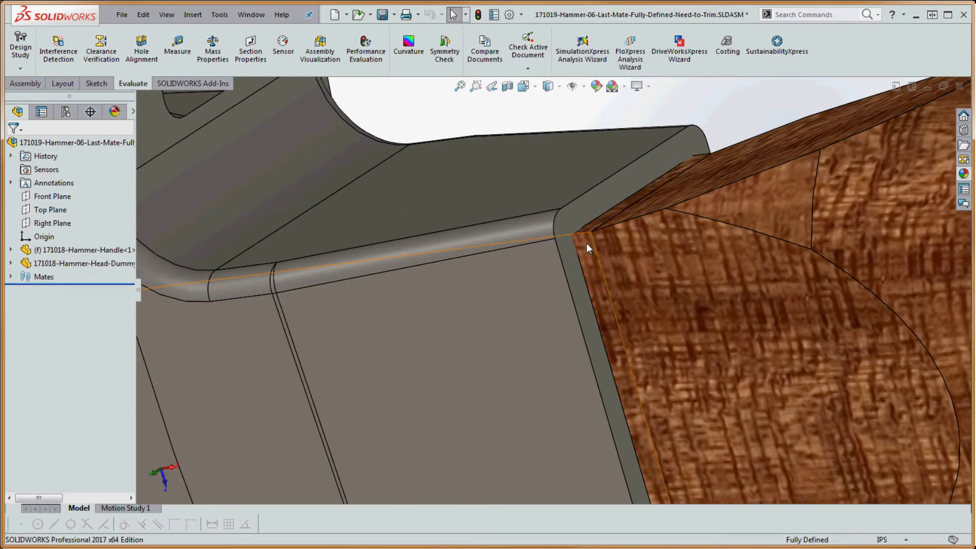
scroll(605, 259, "up", 5)
scroll(620, 278, "up", 7)
middle_click_drag(563, 325, 640, 316)
scroll(569, 335, "down", 1)
scroll(569, 337, "down", 6)
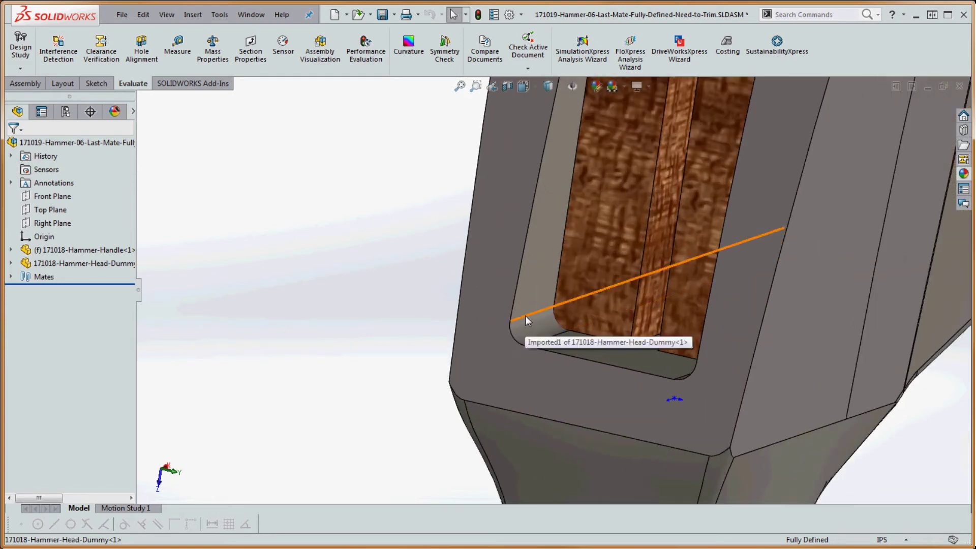
middle_click_drag(580, 322, 601, 234)
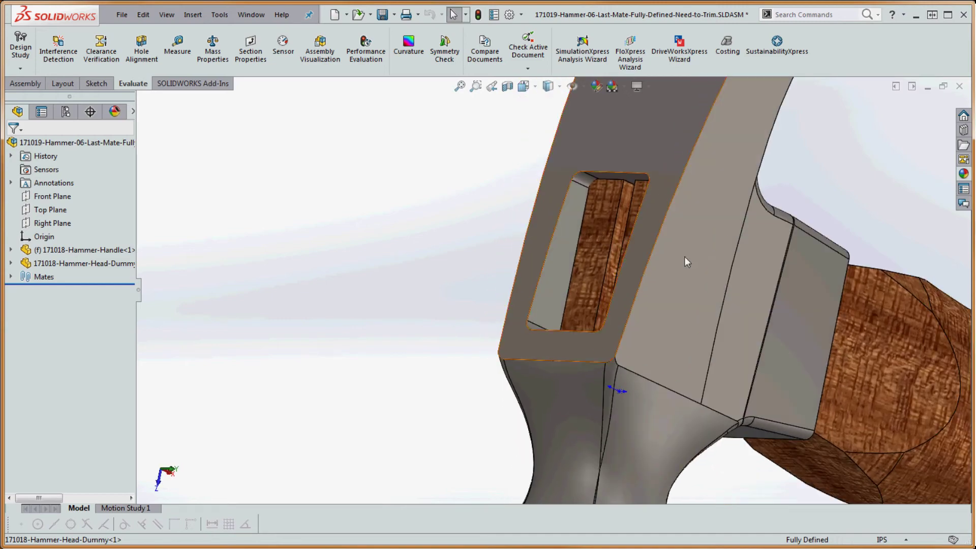
middle_click_drag(907, 328, 817, 375)
scroll(783, 313, "up", 4)
scroll(704, 285, "down", 6)
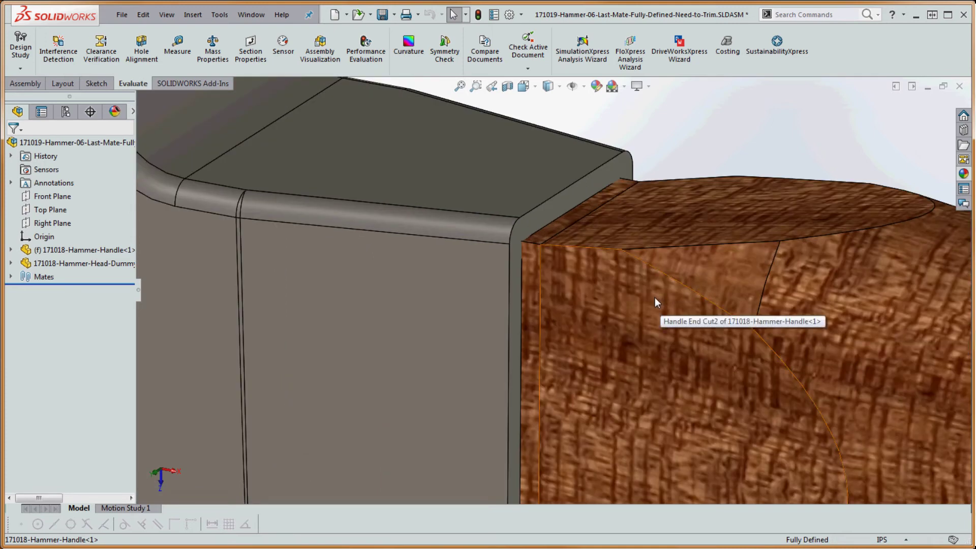
Step: Start editing the handle part in the context of the assembly and expand its feature list
left_click(653, 214)
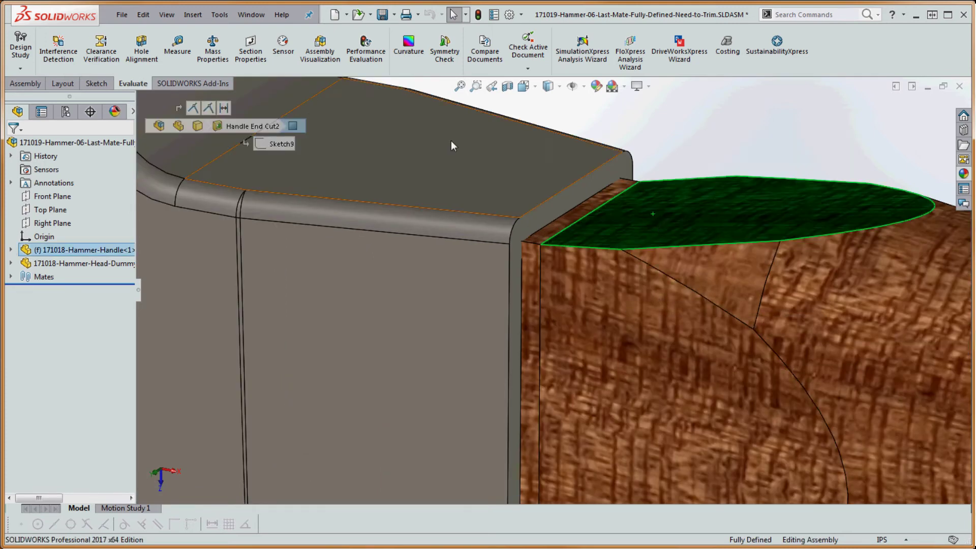
left_click(26, 83)
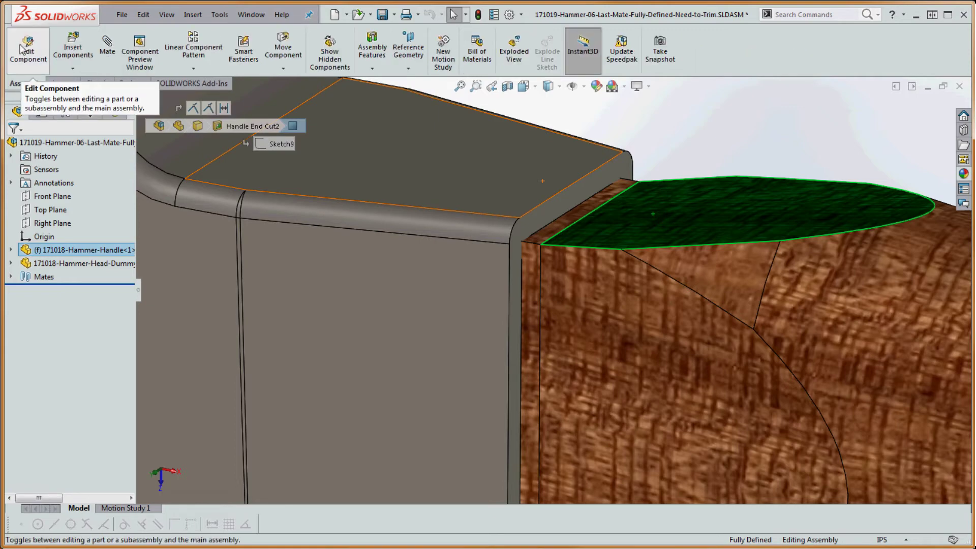
left_click(21, 46)
scroll(527, 161, "up", 4)
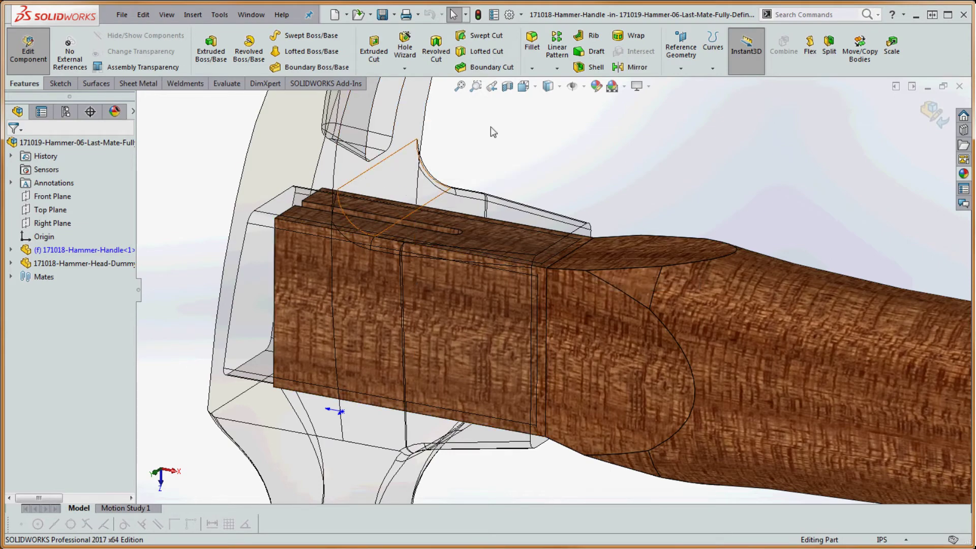
scroll(508, 130, "up", 3)
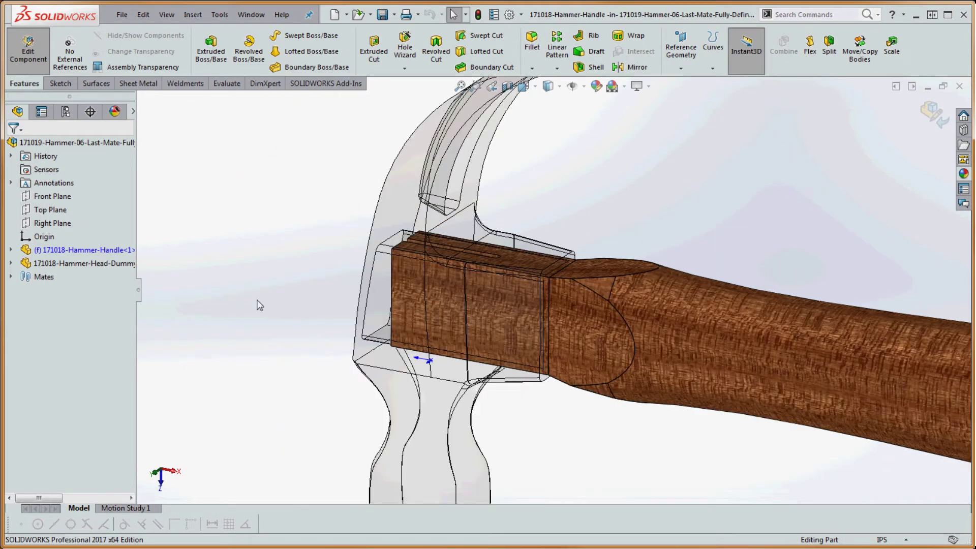
left_click(11, 249)
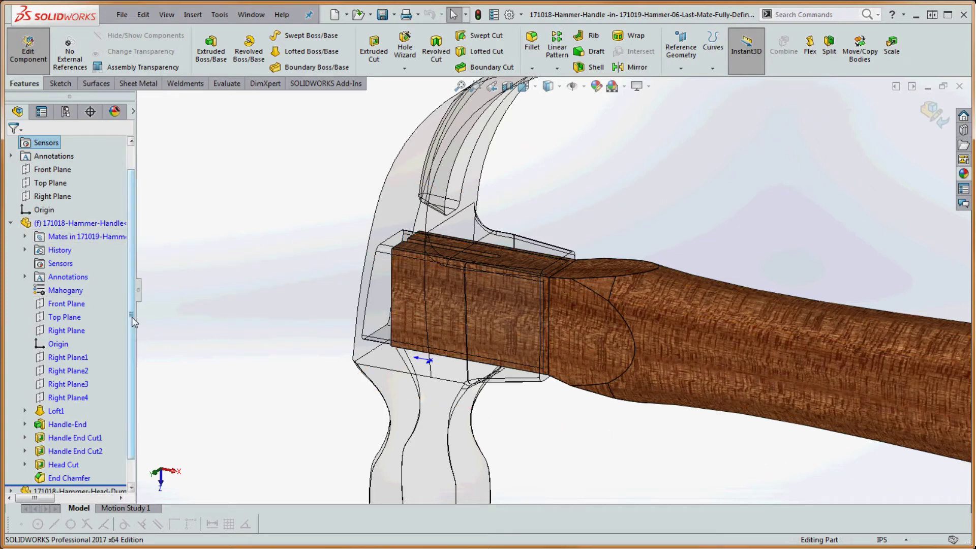
left_click_drag(132, 316, 132, 339)
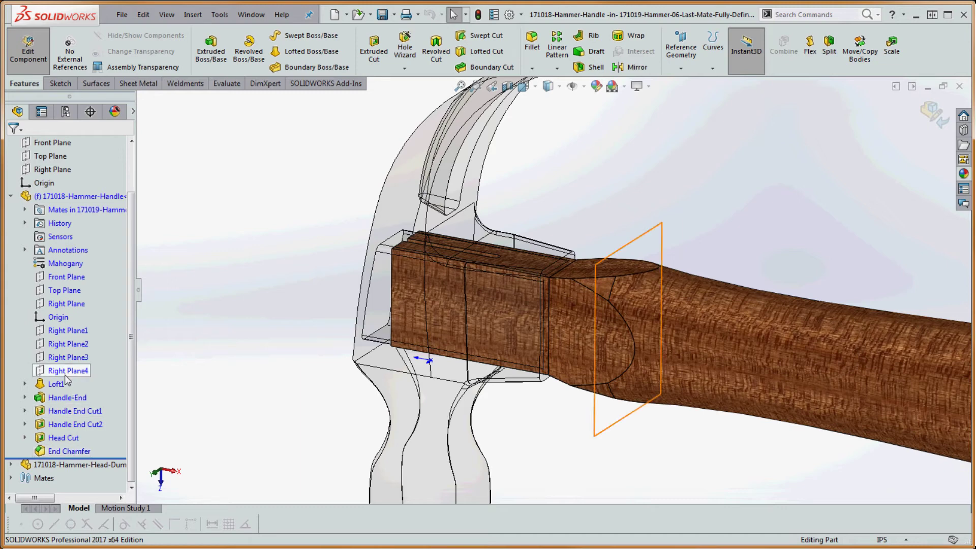
mouse_move(65, 376)
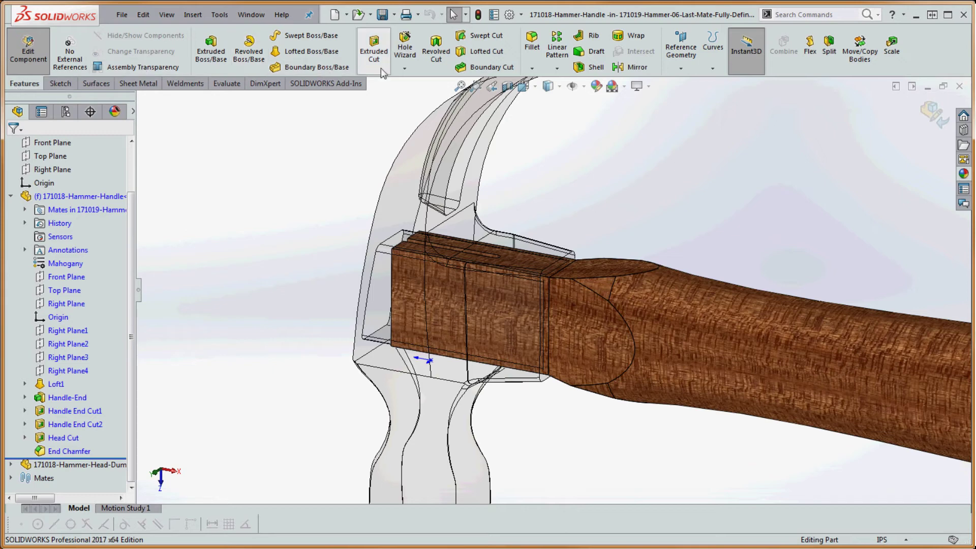
Step: Start a fillet on one long corner edge of the handle's head end and set its radius to 0.06 in
left_click(532, 43)
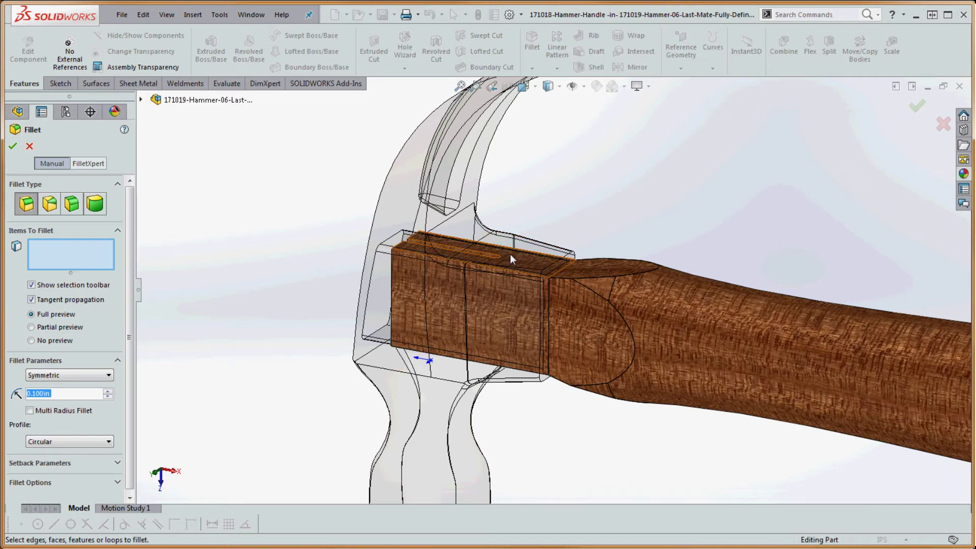
scroll(554, 282, "up", 6)
scroll(572, 290, "up", 2)
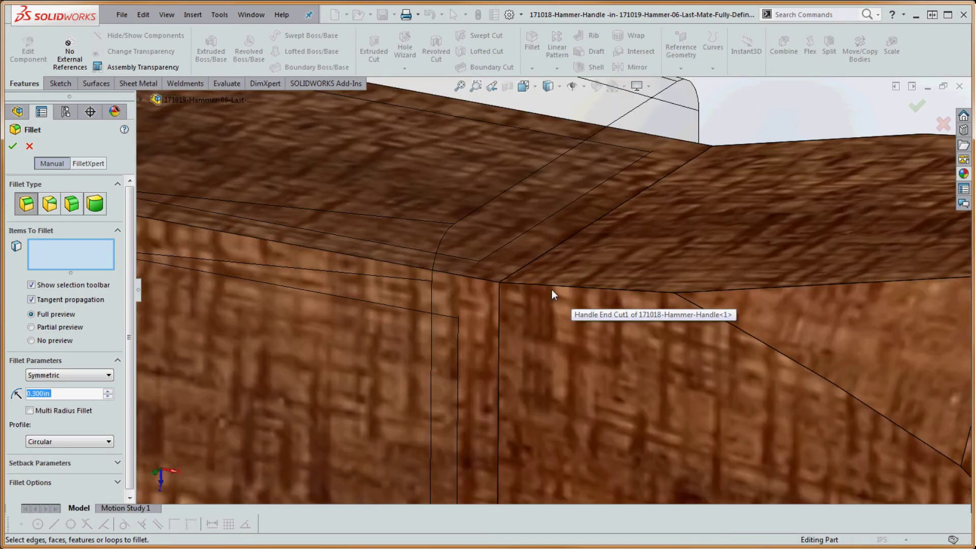
left_click(490, 279)
scroll(533, 279, "down", 3)
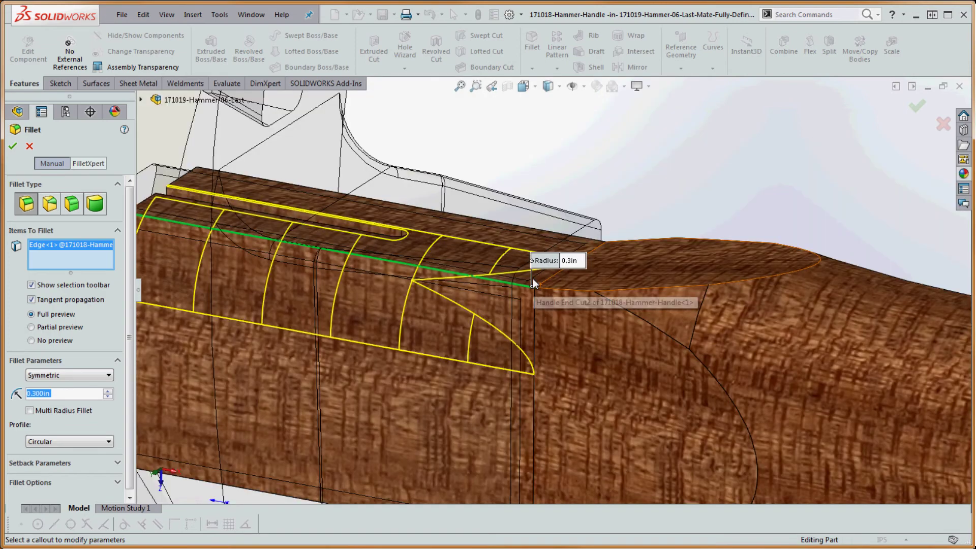
scroll(615, 255, "down", 3)
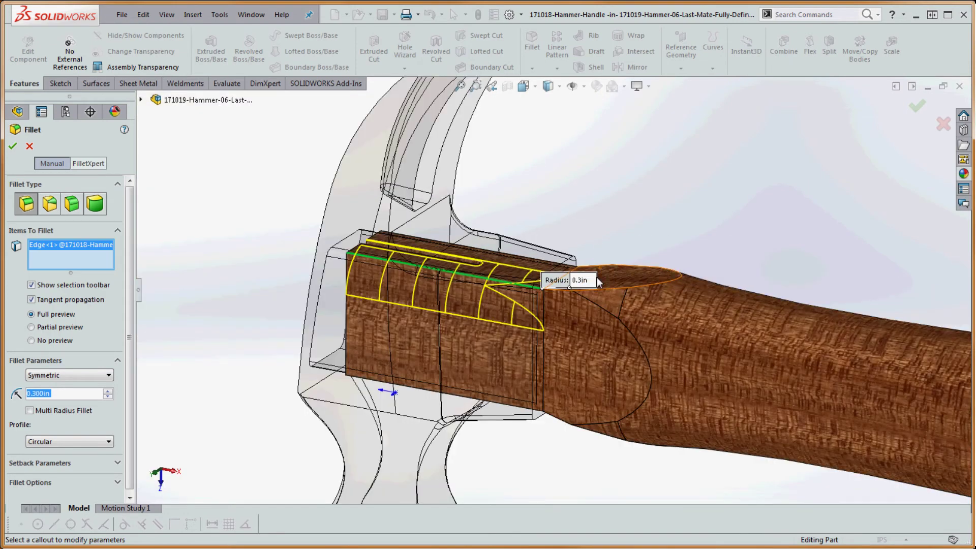
scroll(591, 285, "up", 2)
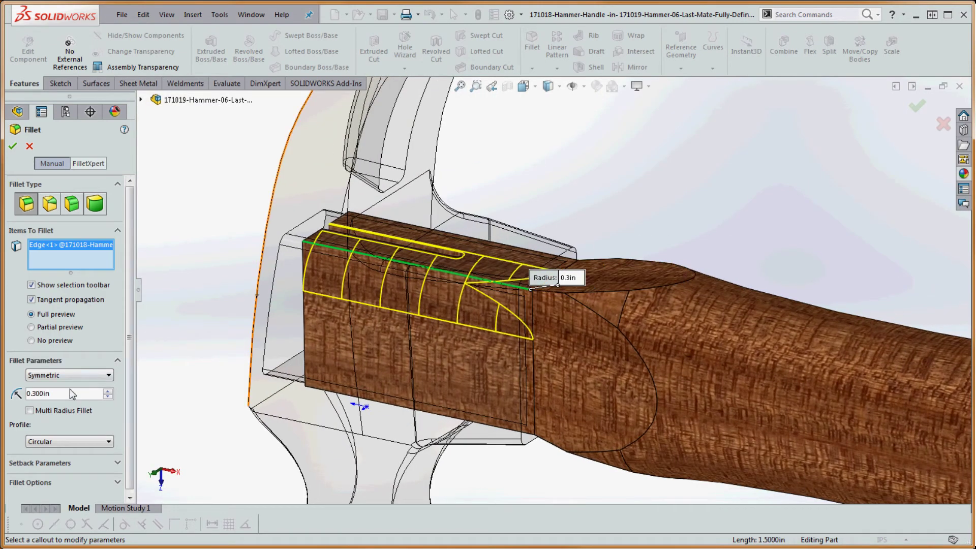
type("0.06")
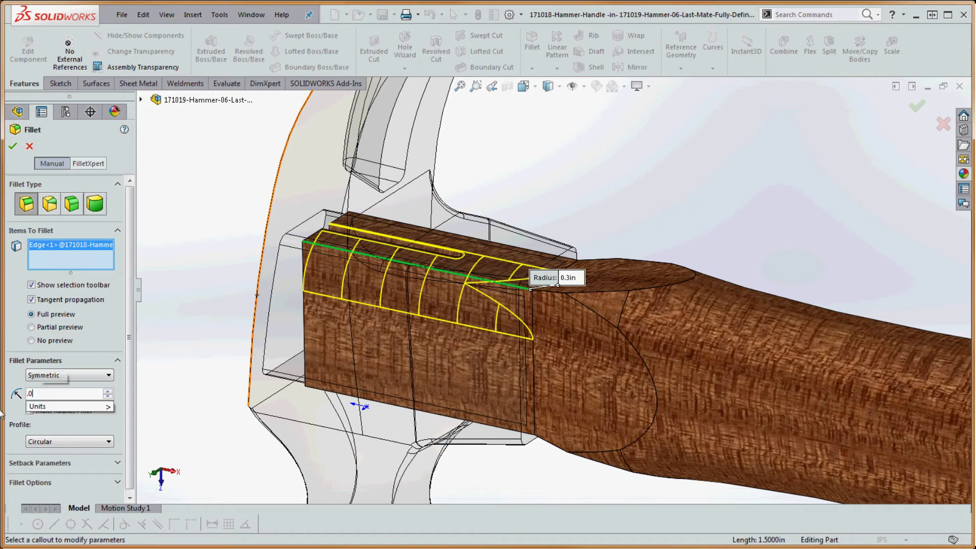
key("Return")
Step: Add the other three long corner edges of the handle's head end to the fillet and apply it
middle_click_drag(399, 385, 516, 362)
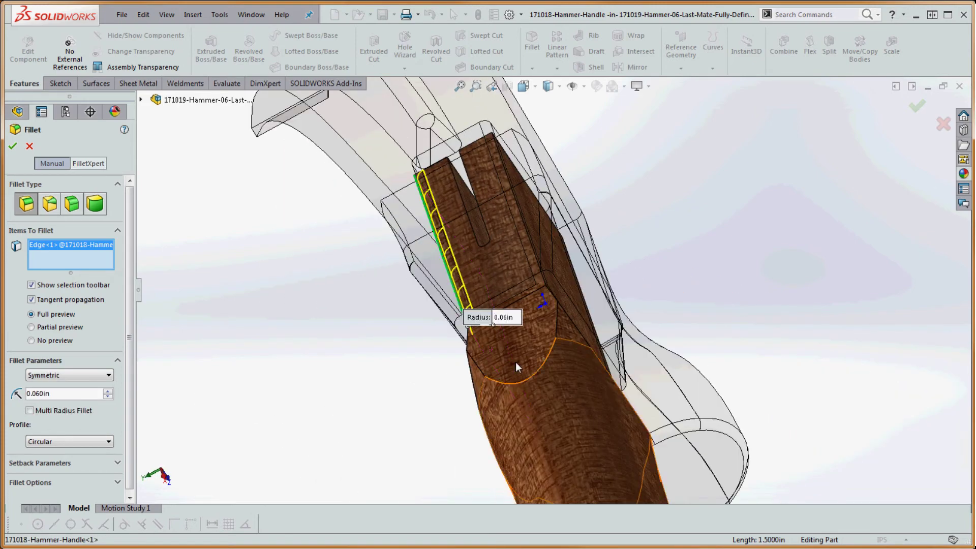
left_click(547, 284)
middle_click_drag(548, 282, 530, 316)
scroll(603, 402, "down", 5)
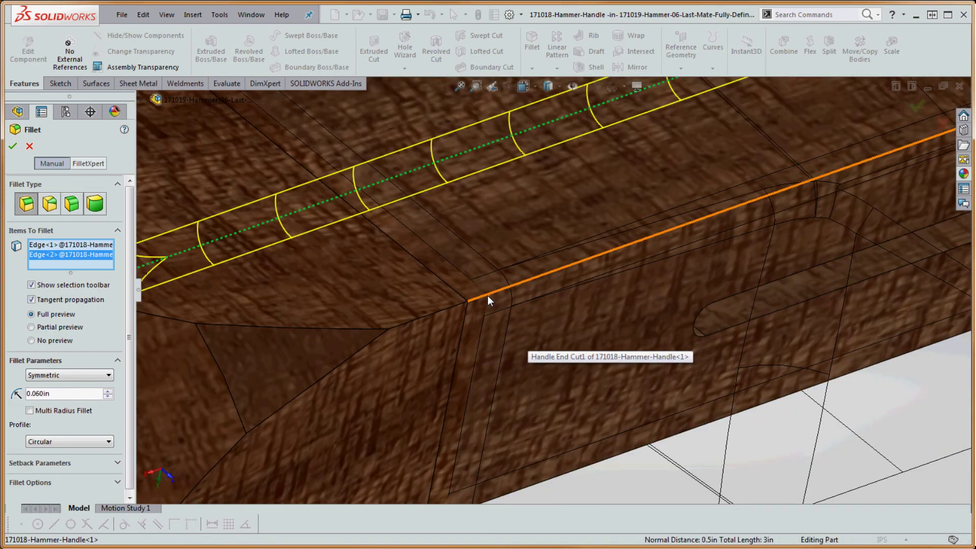
left_click(487, 295)
scroll(521, 296, "up", 3)
scroll(520, 296, "up", 3)
mouse_move(539, 359)
middle_mouse_down()
mouse_move(513, 378)
mouse_move(609, 380)
mouse_move(534, 349)
middle_mouse_up()
left_click(512, 365)
scroll(632, 383, "up", 5)
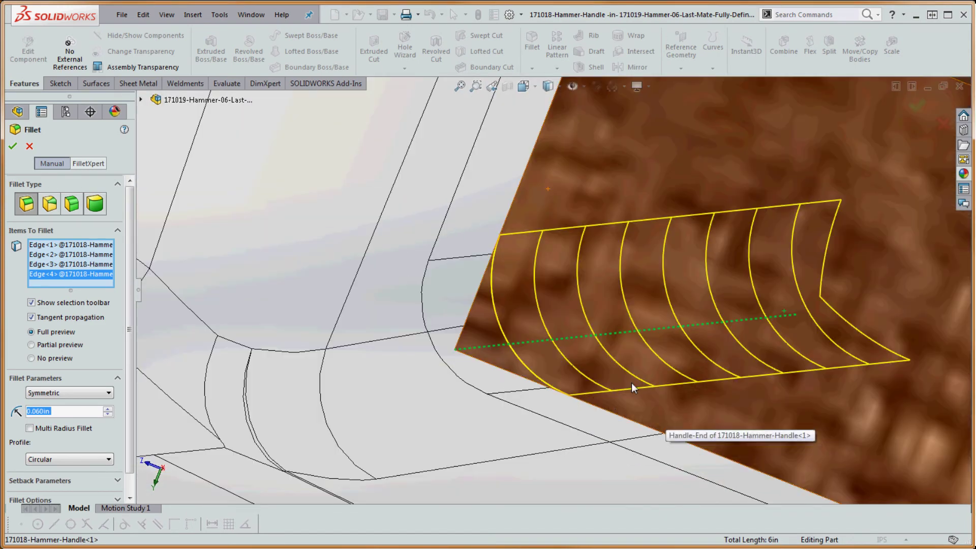
middle_click_drag(608, 366, 613, 362)
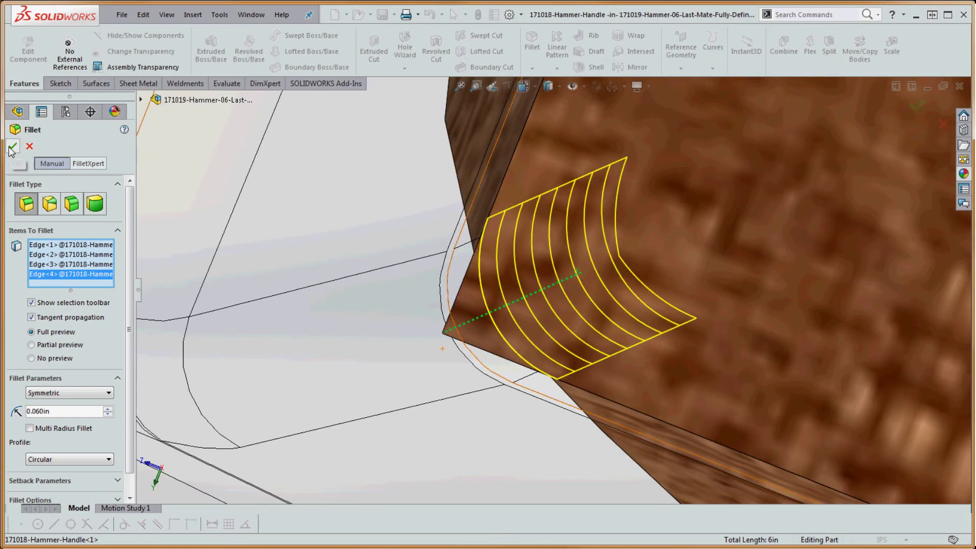
left_click(13, 147)
Step: Finish editing the handle in context, return to the assembly, and collapse the handle's feature list
scroll(618, 367, "up", 5)
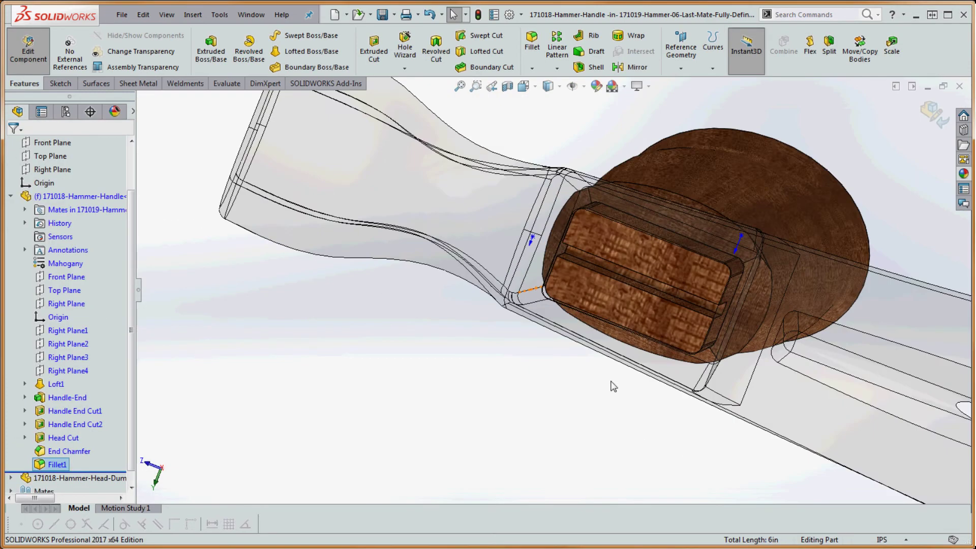
middle_click_drag(615, 367, 330, 279)
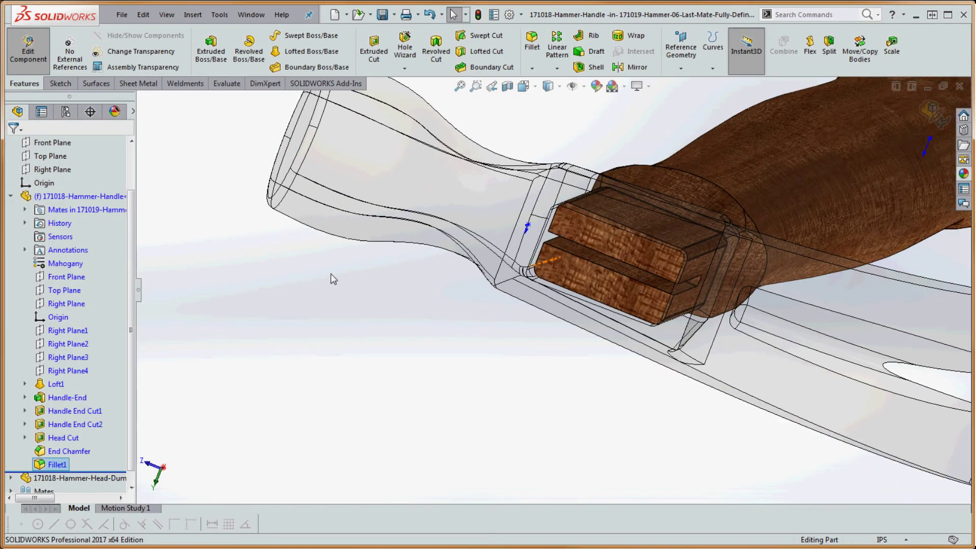
left_click(28, 51)
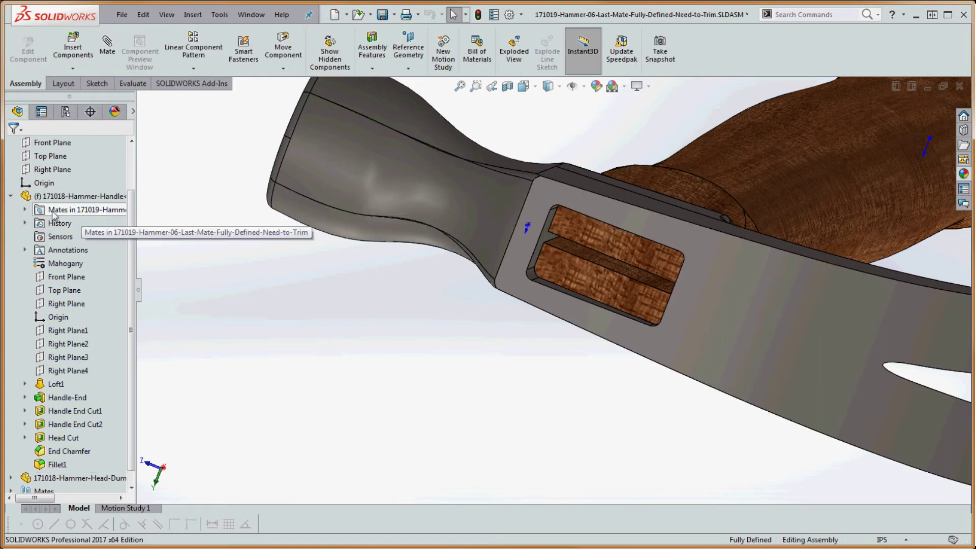
left_click(11, 196)
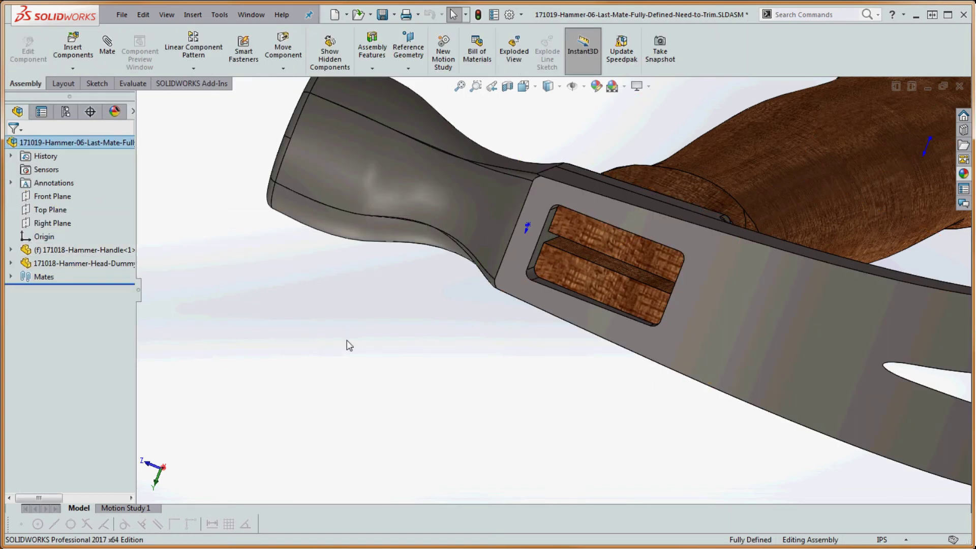
Step: Examine how the filleted corners of the handle end fit the rounded corners of the head's socket
scroll(539, 306, "down", 10)
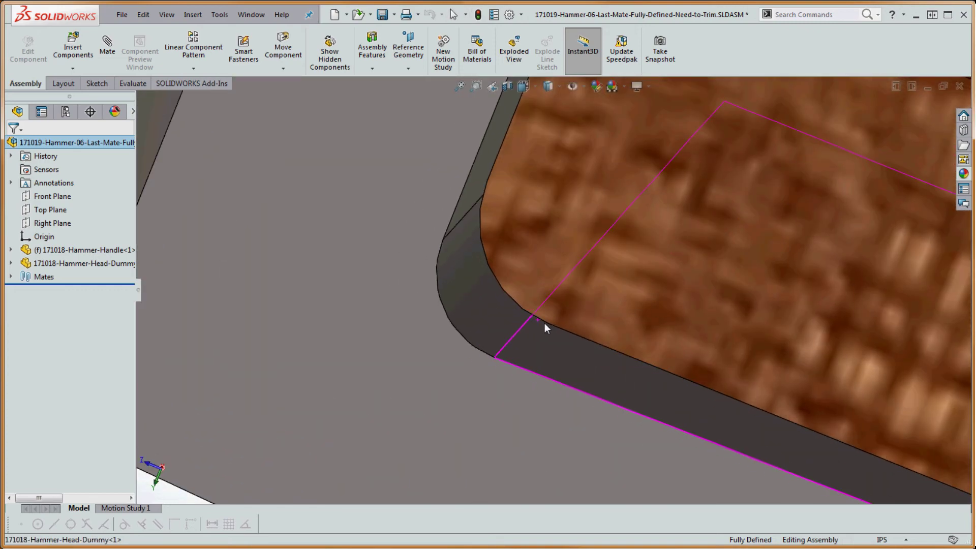
middle_click_drag(545, 323, 549, 312)
scroll(548, 312, "up", 6)
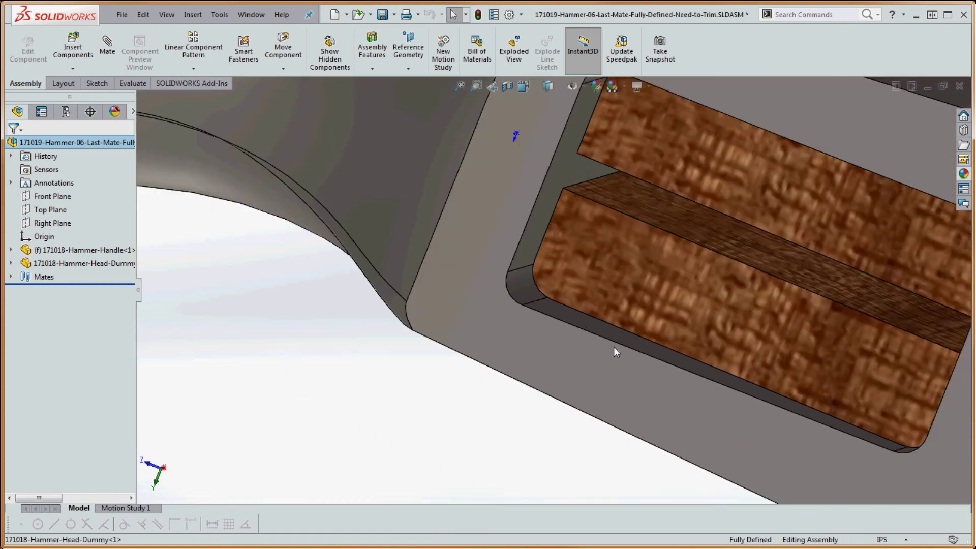
scroll(616, 348, "up", 8)
middle_click_drag(655, 351, 635, 344)
scroll(635, 343, "up", 3)
scroll(694, 284, "down", 2)
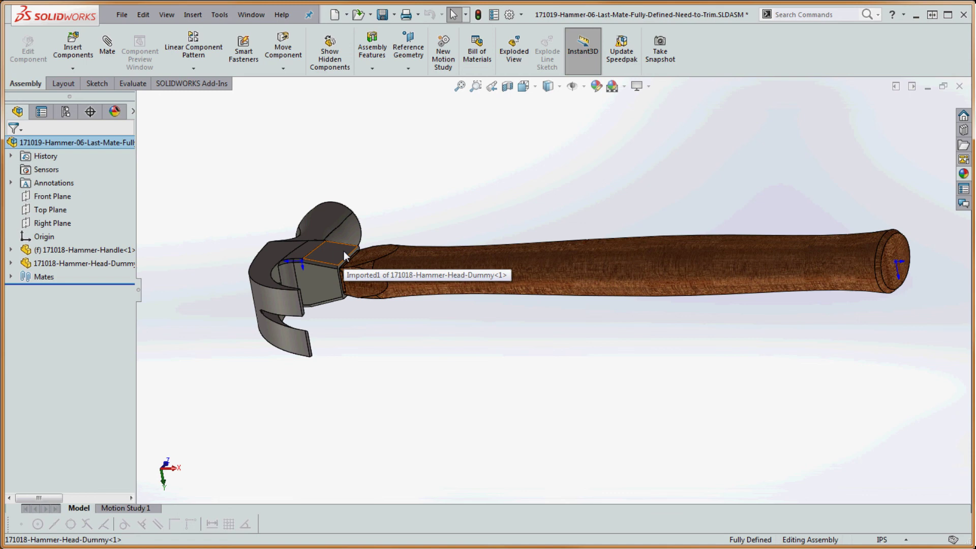
Step: Inspect the whole hammer and the transition where the handle's neck meets the underside of the head
middle_click_drag(481, 301, 569, 363)
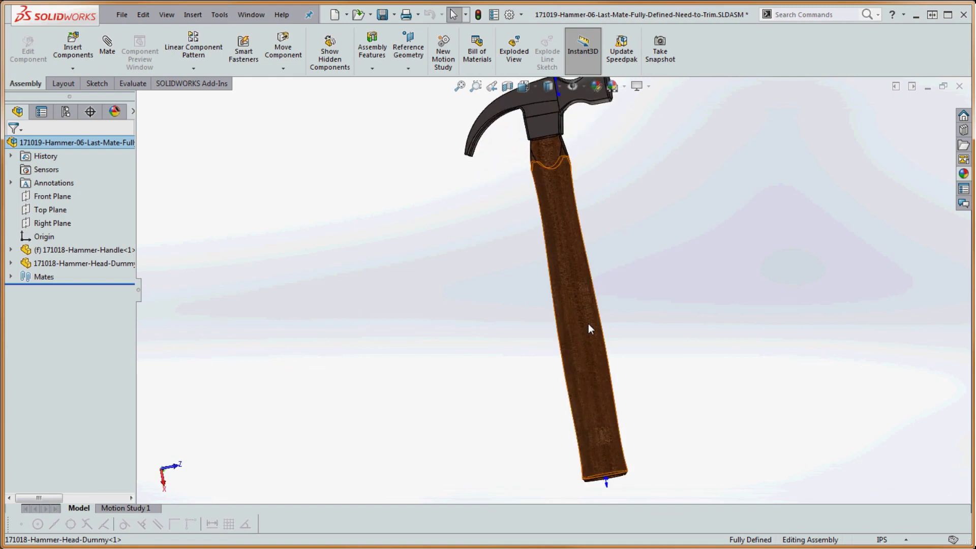
scroll(582, 229, "up", 2)
scroll(577, 226, "down", 3)
mouse_move(577, 224)
middle_mouse_down()
mouse_move(576, 270)
mouse_move(578, 239)
middle_mouse_up()
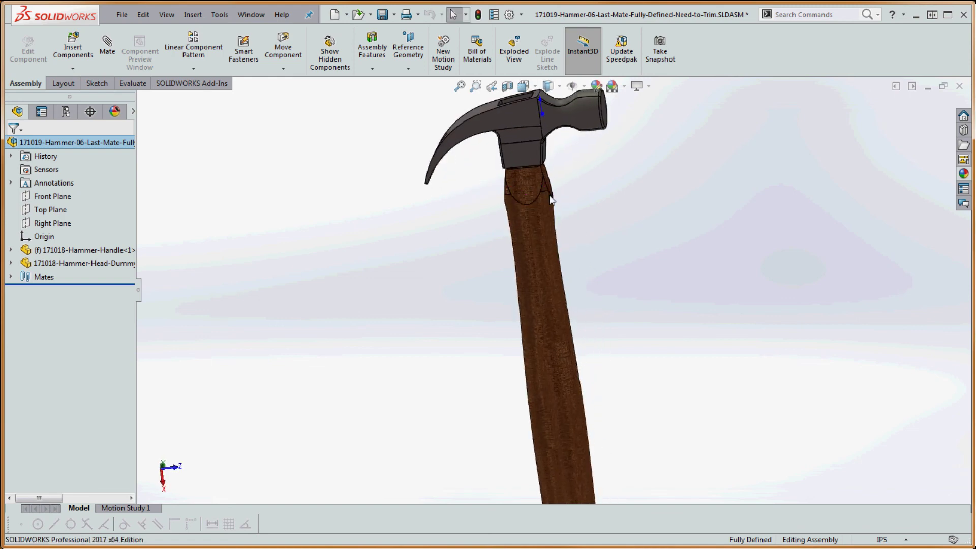
scroll(526, 175, "down", 3)
scroll(538, 203, "up", 4)
scroll(542, 295, "down", 1)
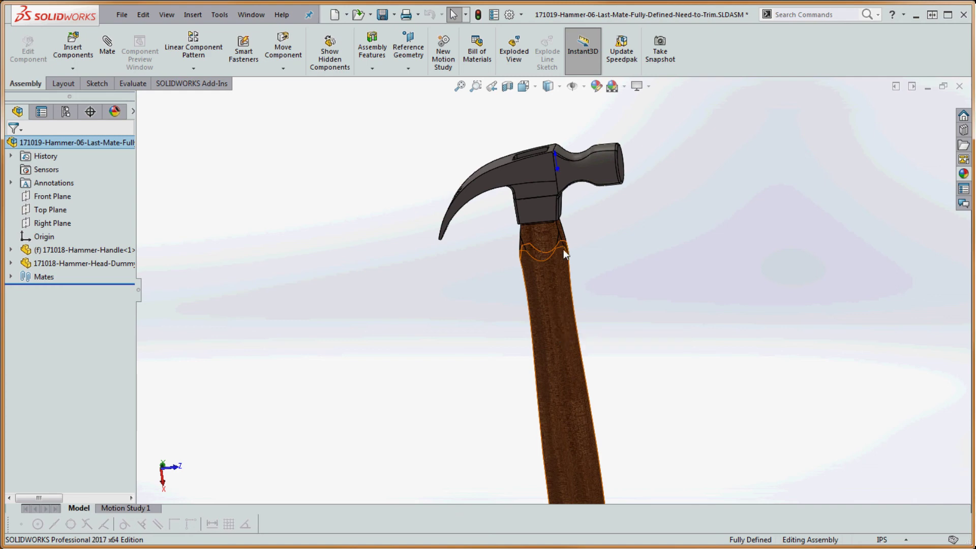
scroll(564, 250, "down", 4)
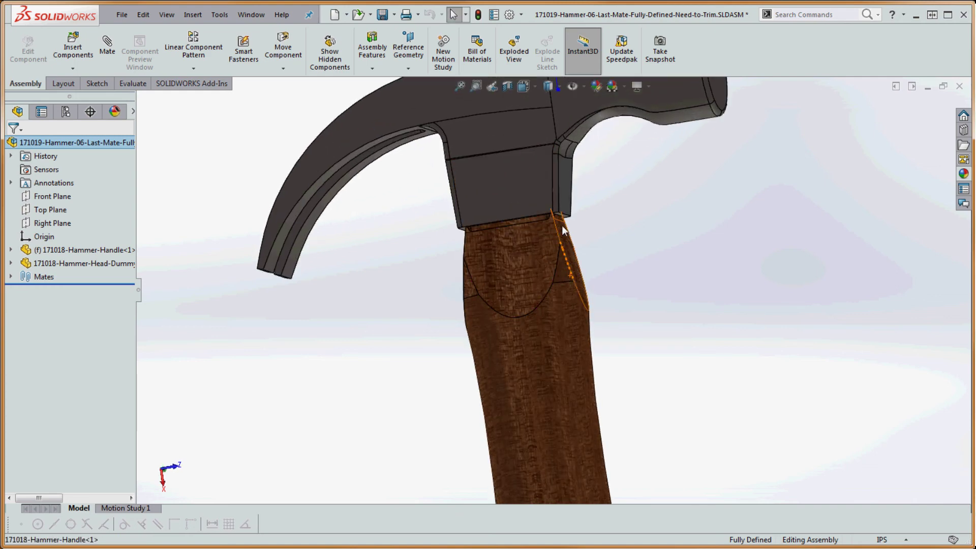
scroll(557, 237, "down", 5)
scroll(507, 289, "up", 1)
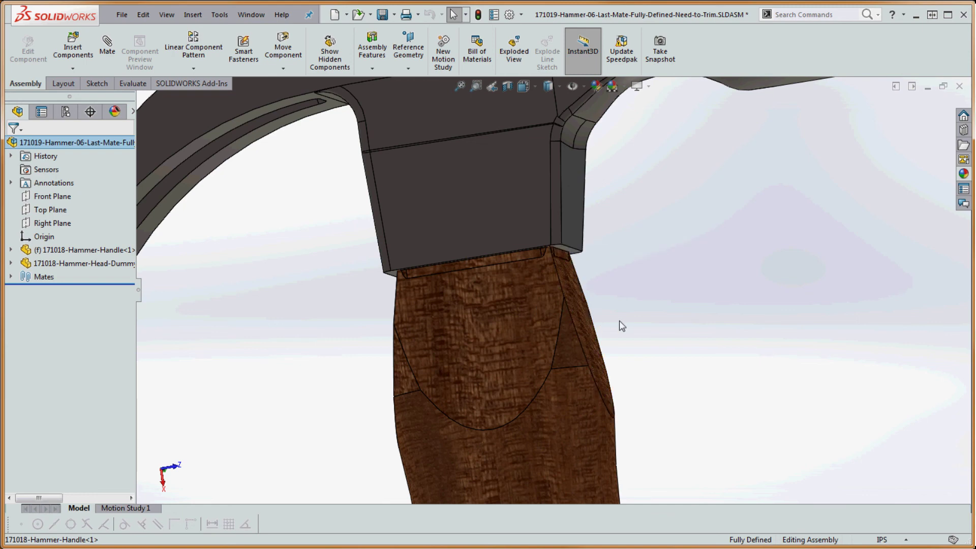
Step: Hide the blue origin markers in the assembly view of the full hammer
scroll(619, 320, "up", 10)
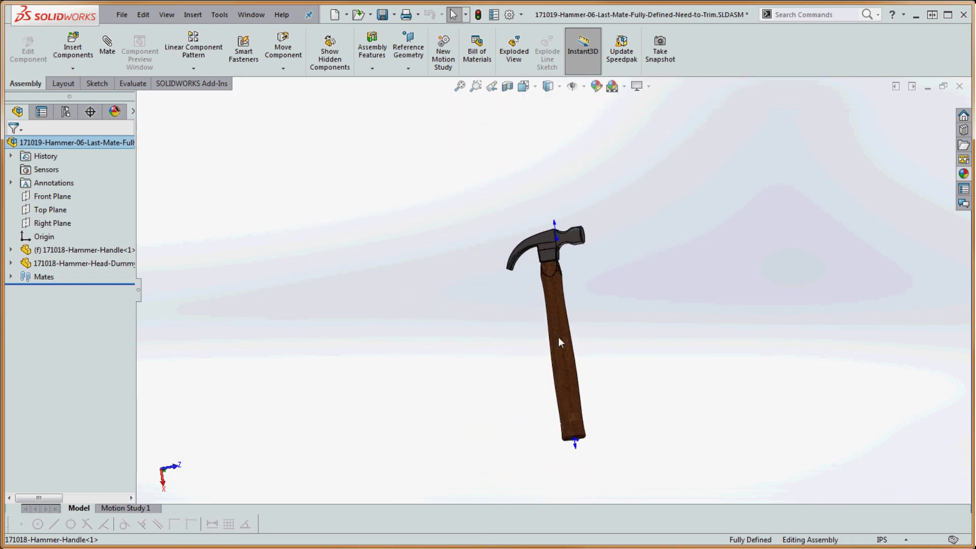
scroll(629, 310, "down", 2)
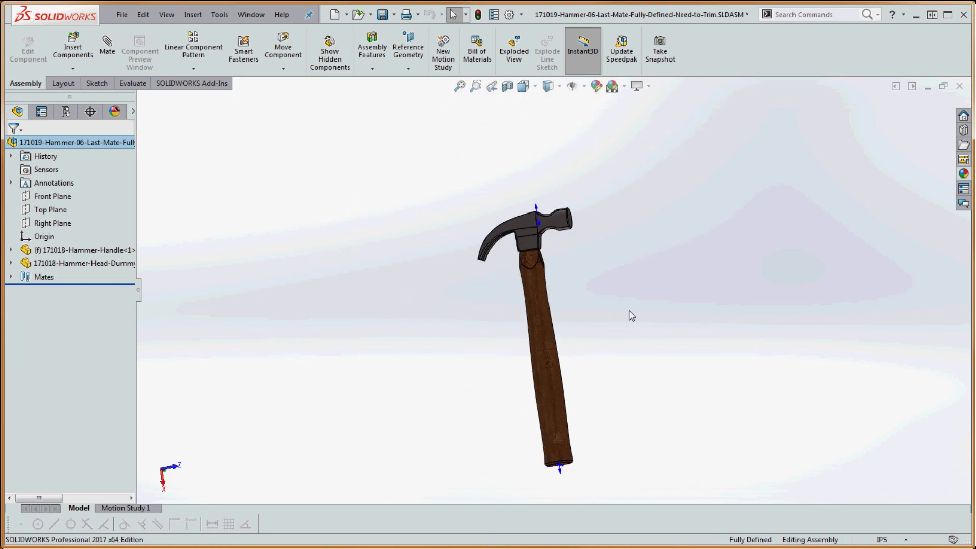
left_click(583, 86)
left_click(573, 156)
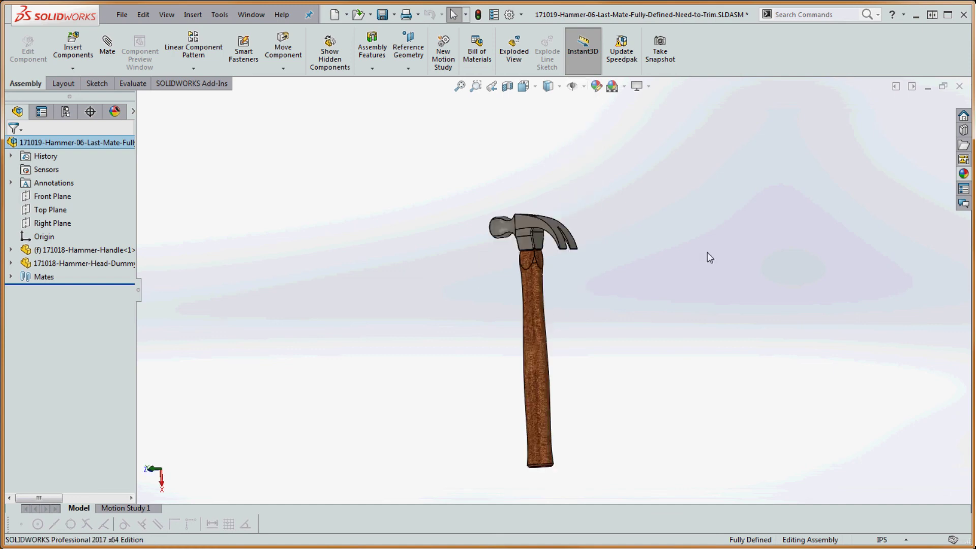